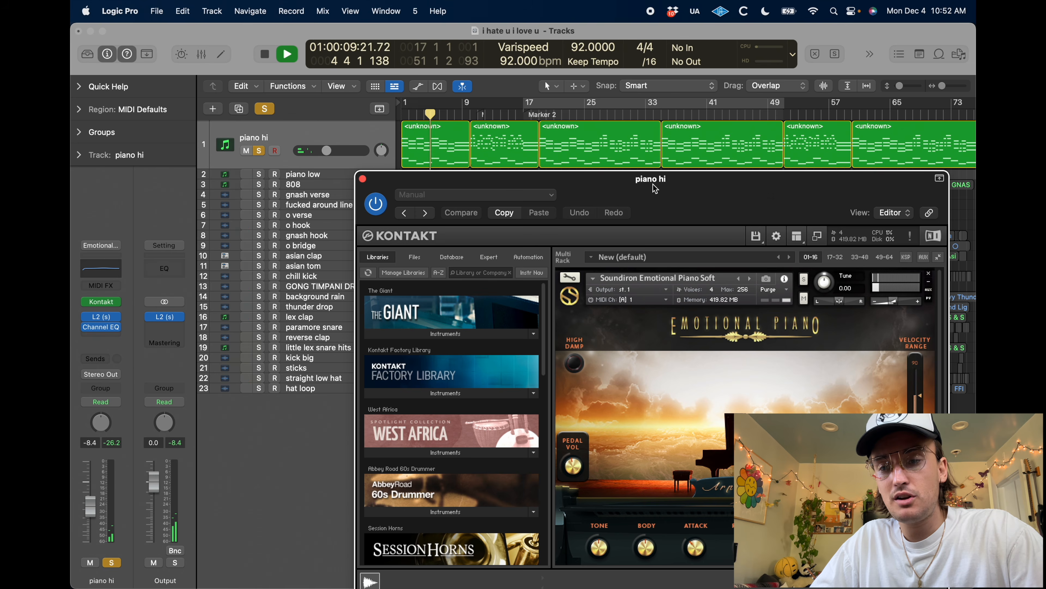
Close the piano hi track's Kontakt window and set a cycle range over bars 1 to 10, stopping playback
left_click_drag(653, 184, 475, 96)
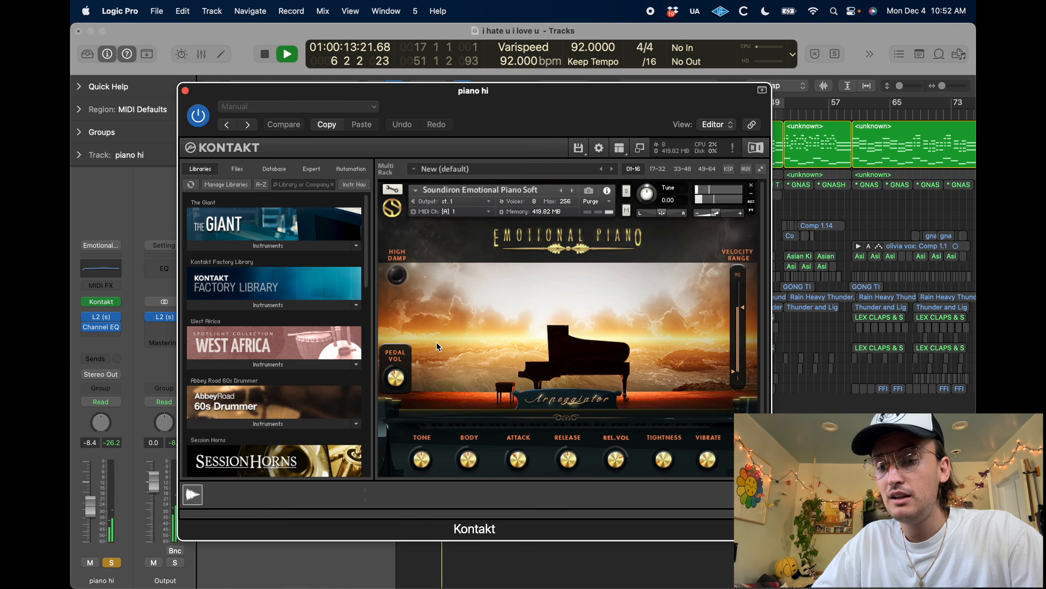
left_click(185, 90)
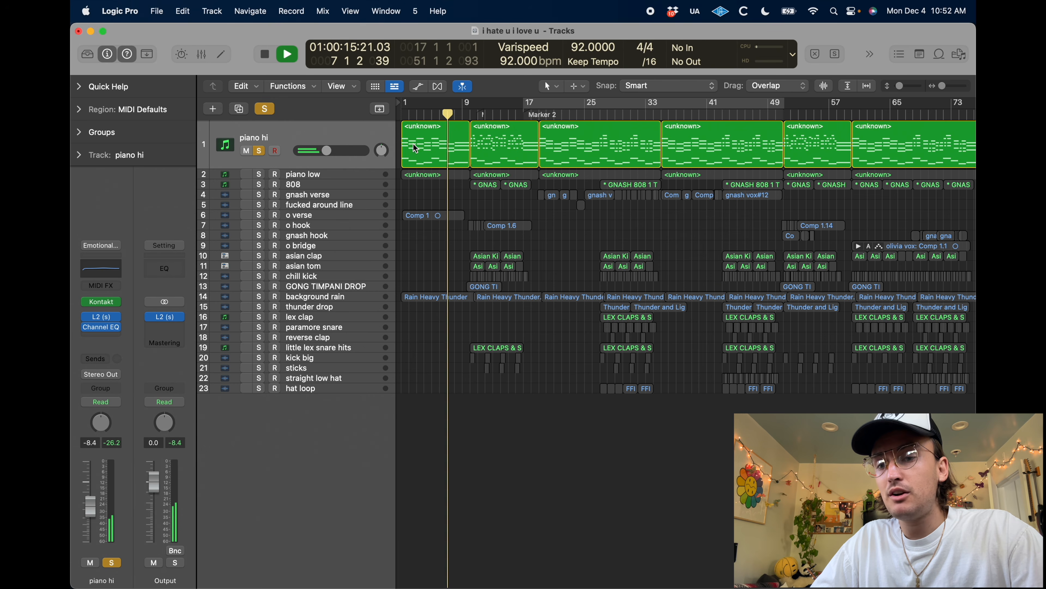
left_click_drag(404, 103, 468, 115)
key("space")
Open the first piano hi region in an enlarged Piano Roll, look over its chords and play them briefly
double_click(430, 156)
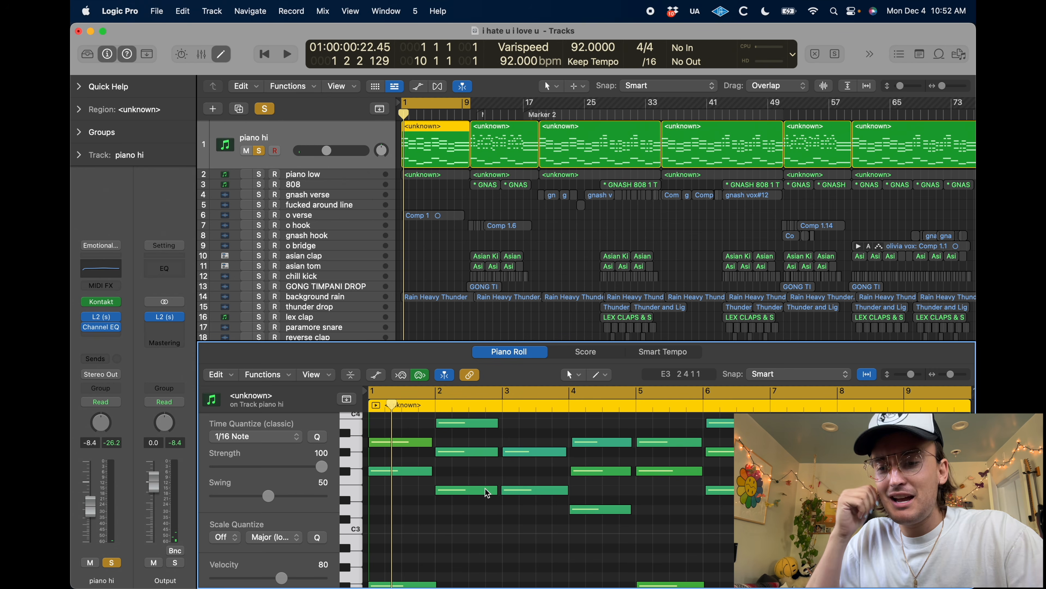
scroll(486, 492, "down", 3)
left_click_drag(570, 340, 570, 258)
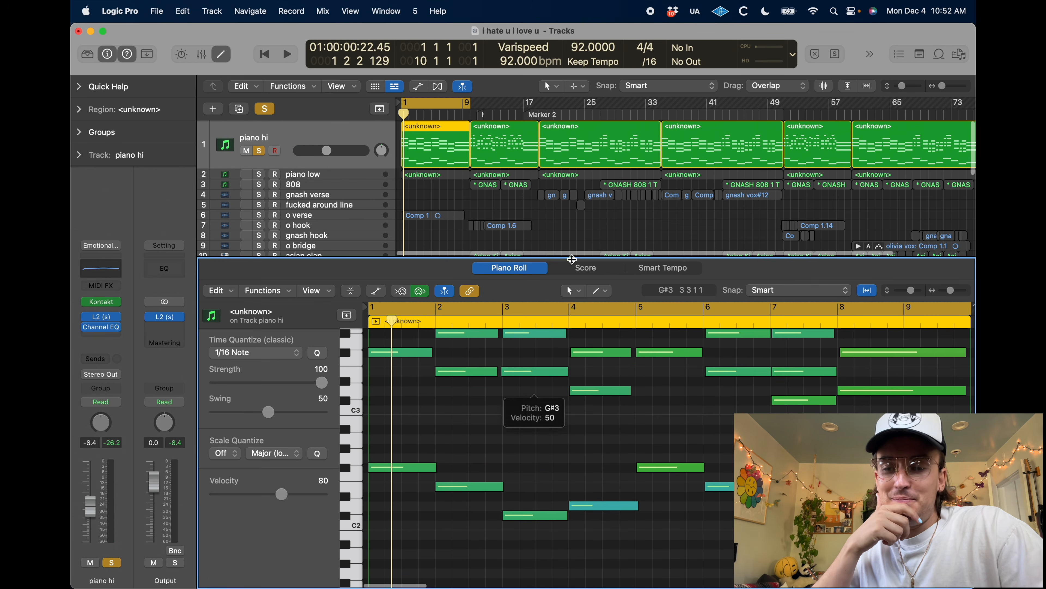
scroll(530, 376, "up", 3)
scroll(531, 377, "up", 1)
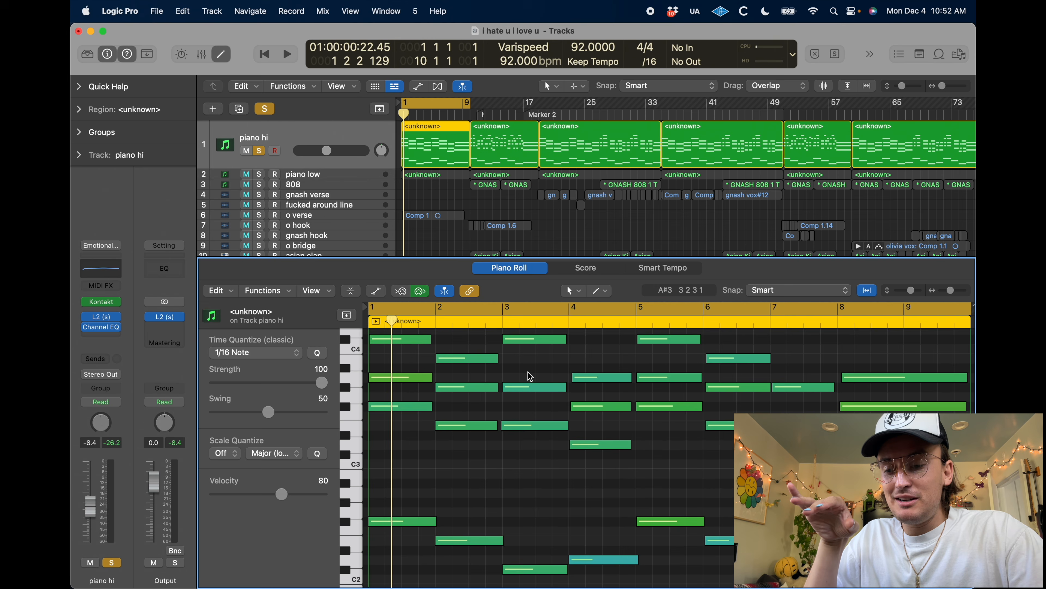
key("space")
key("space")
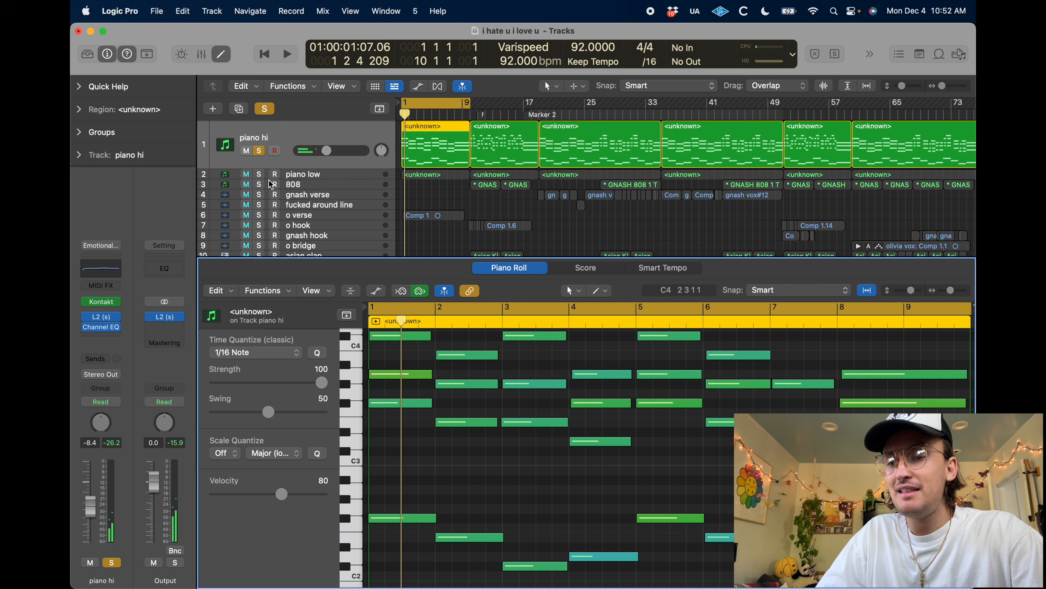
Solo the piano low track instead of piano hi and show its first region in the Piano Roll
left_click(260, 173)
left_click(258, 151)
left_click(300, 175)
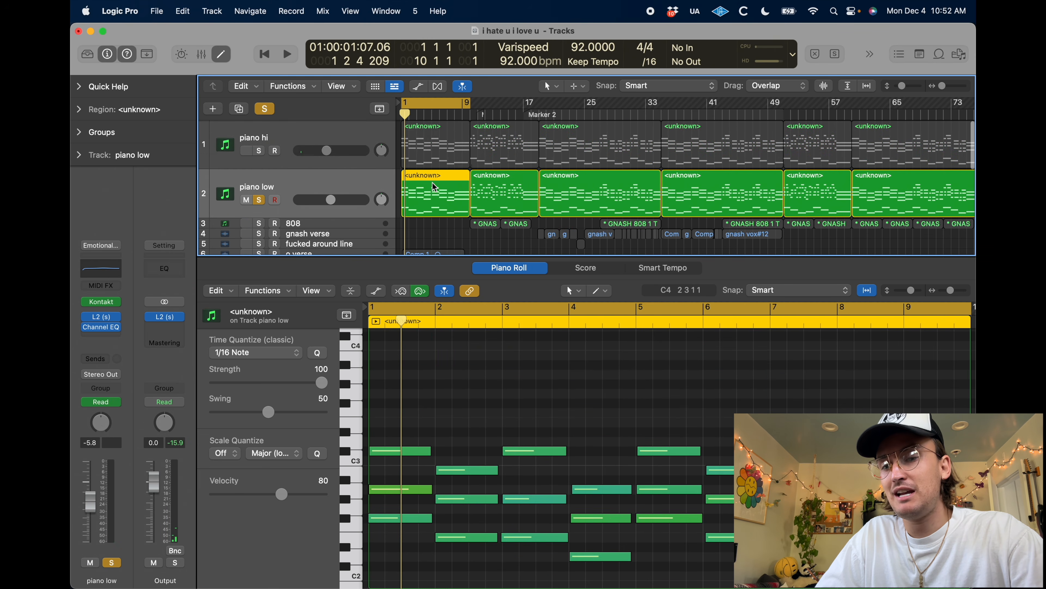
double_click(433, 199)
double_click(427, 200)
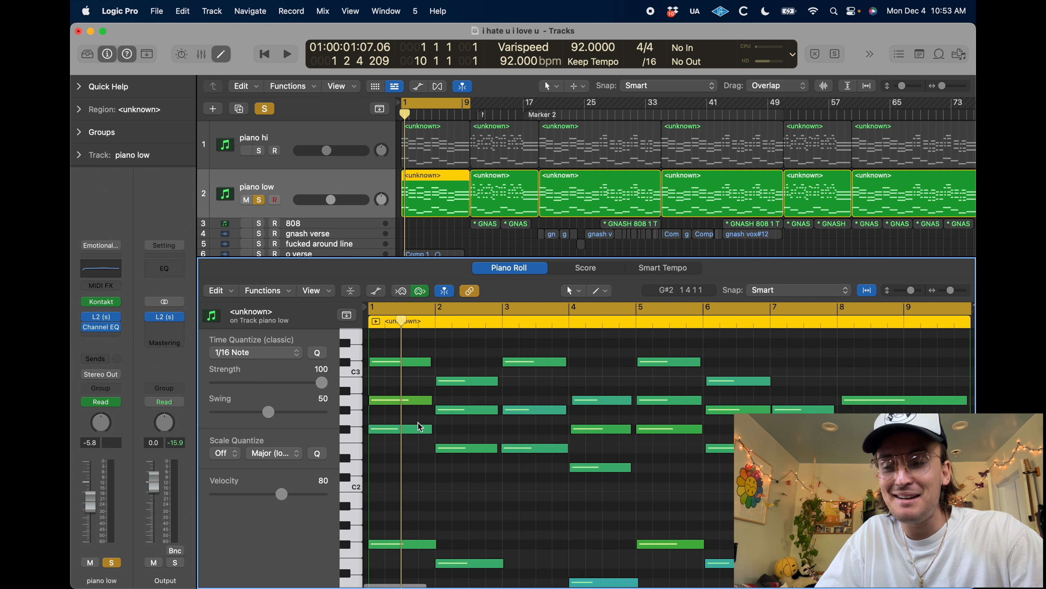
scroll(414, 463, "down", 2)
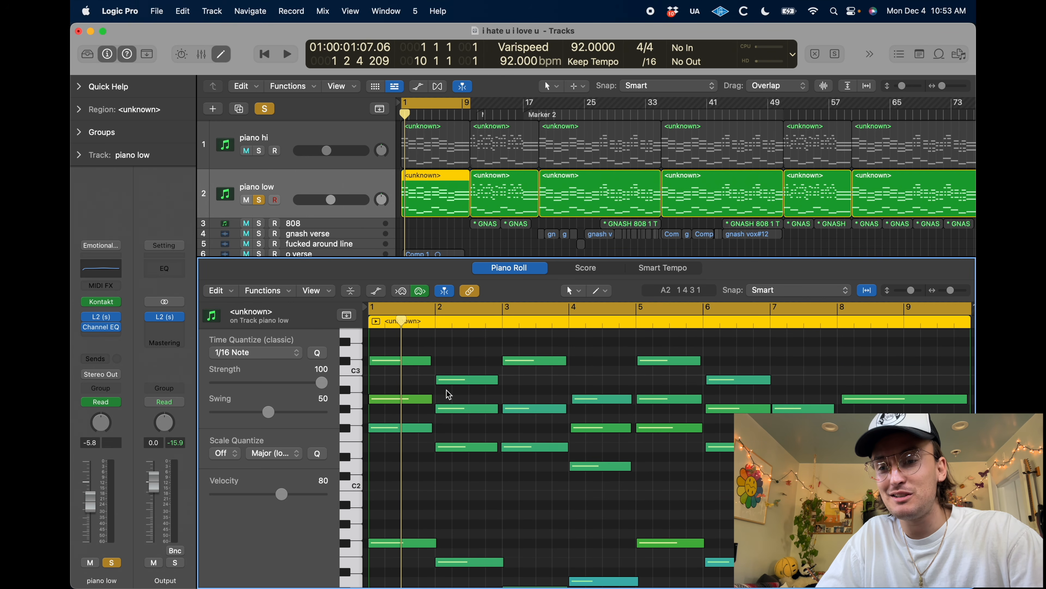
Compare the notes of the first piano hi and piano low regions, and play the soloed piano low from the start
left_click(427, 161)
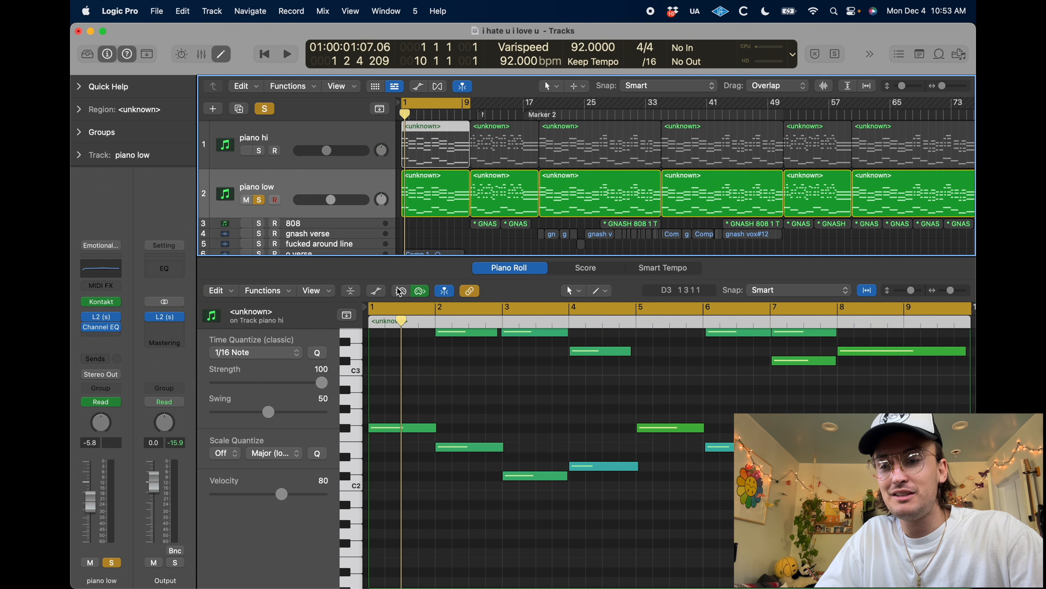
left_click(435, 196)
key("Return")
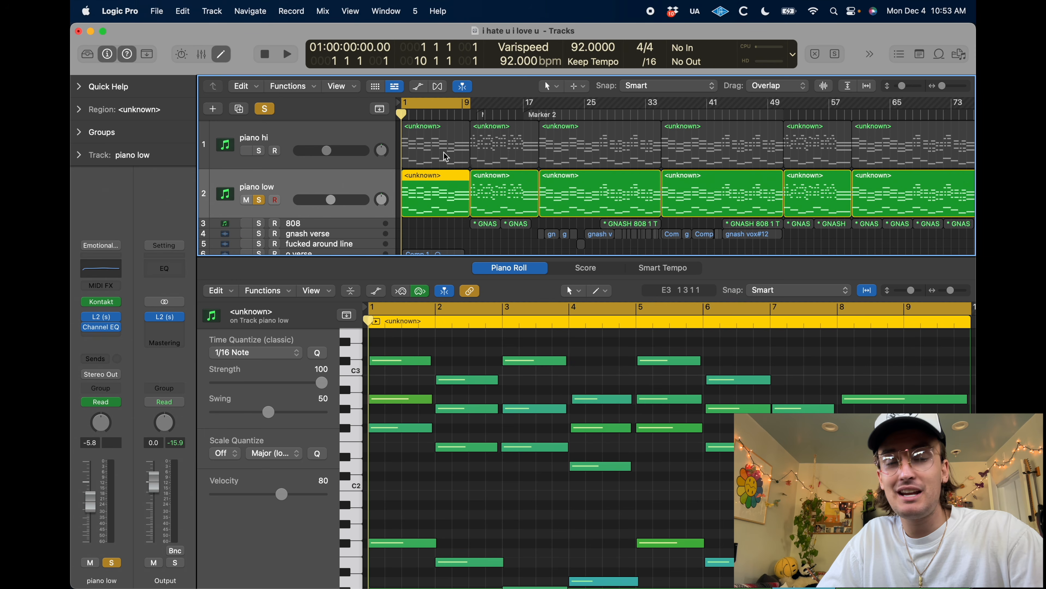
key("space")
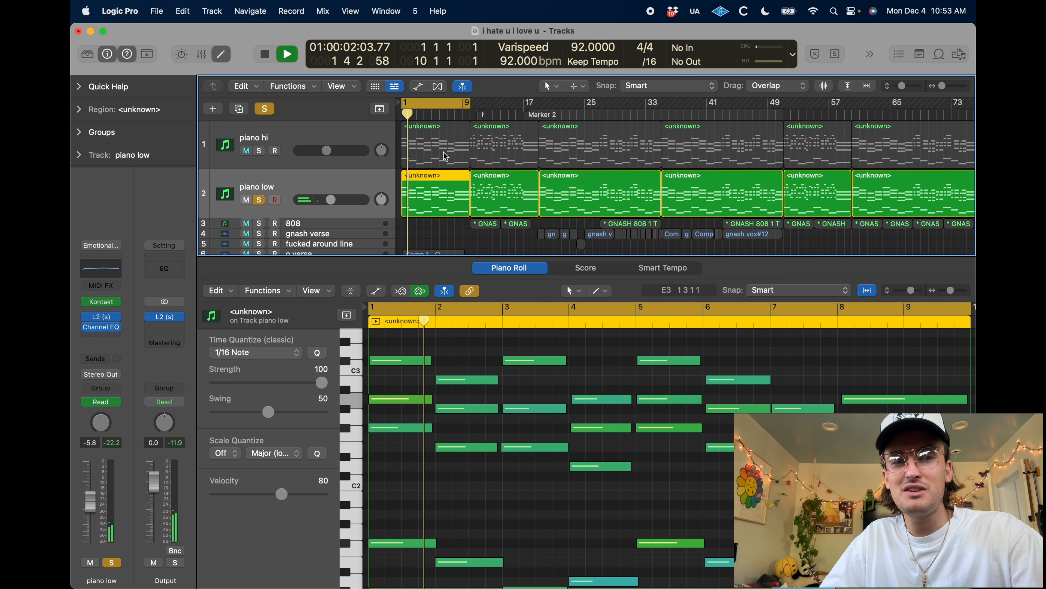
key("space")
Add piano hi to the solo and play both piano tracks together
left_click(259, 151)
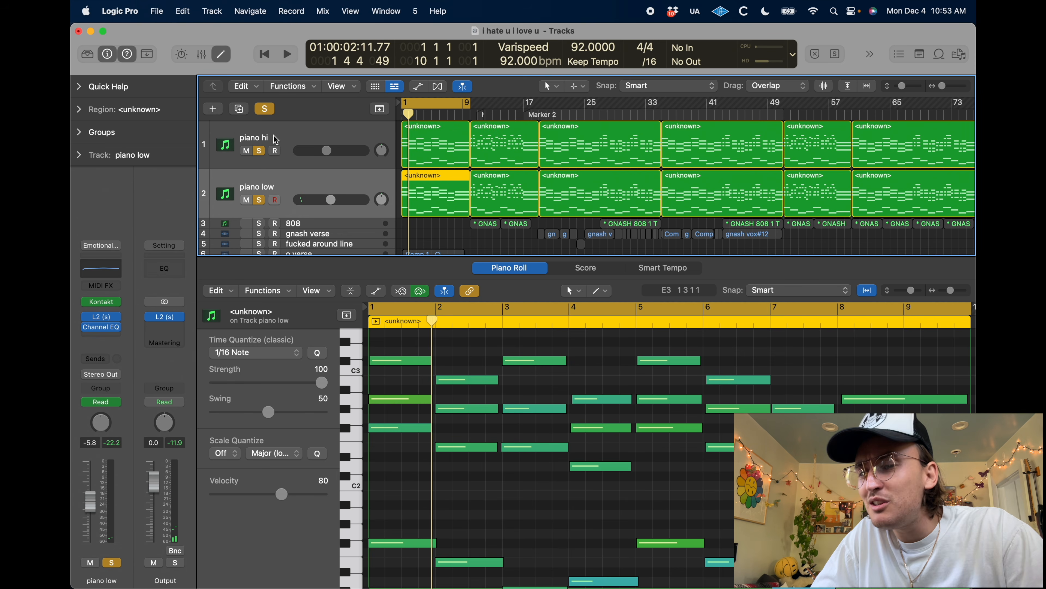
left_click(276, 148)
left_click(281, 188)
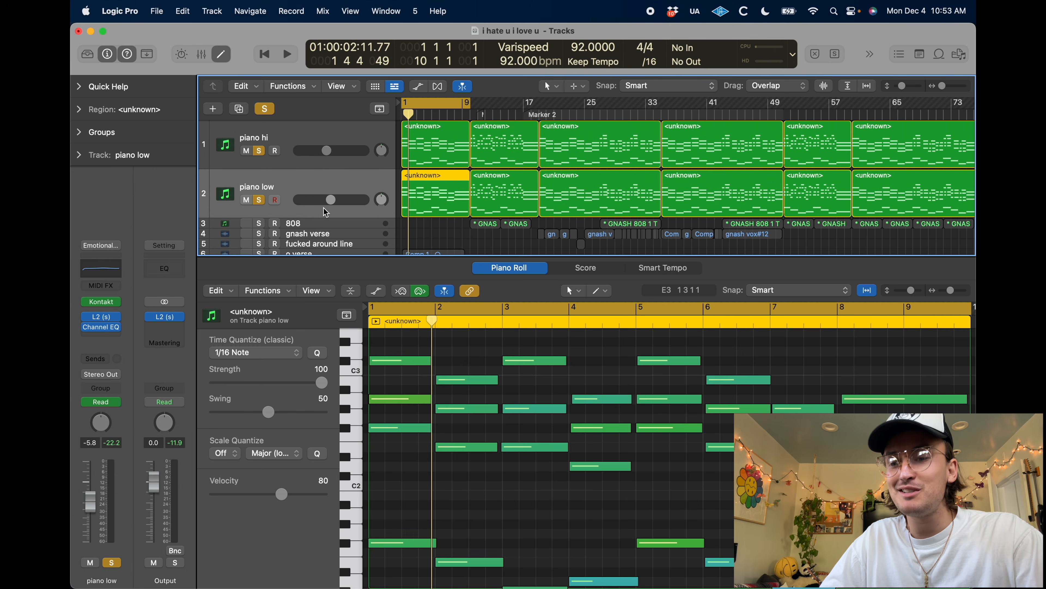
key("space")
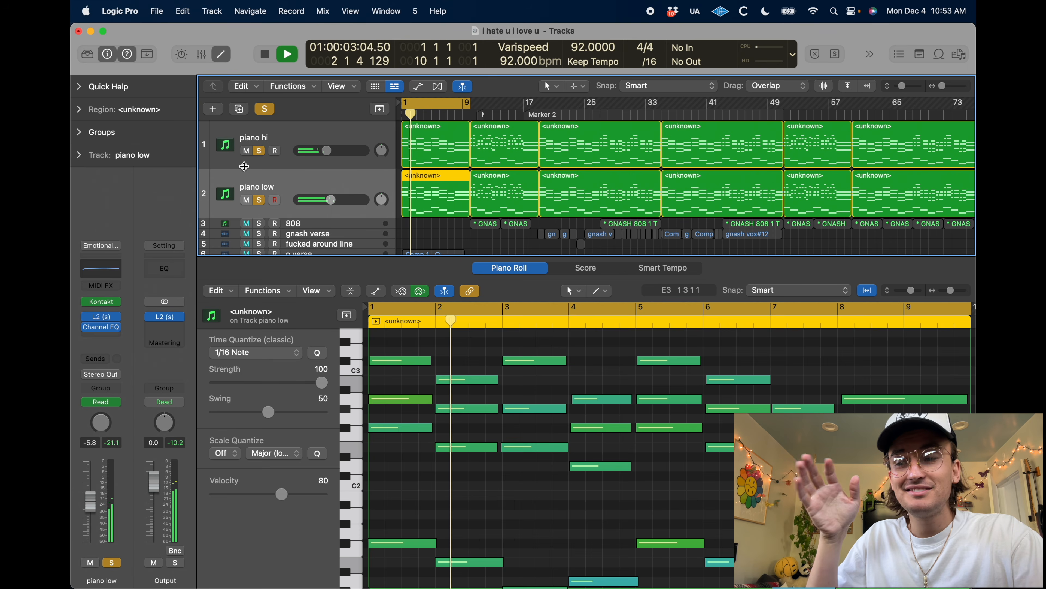
Compare the layers during playback by soloing piano hi alone, piano low alone, and both together
left_click(259, 200)
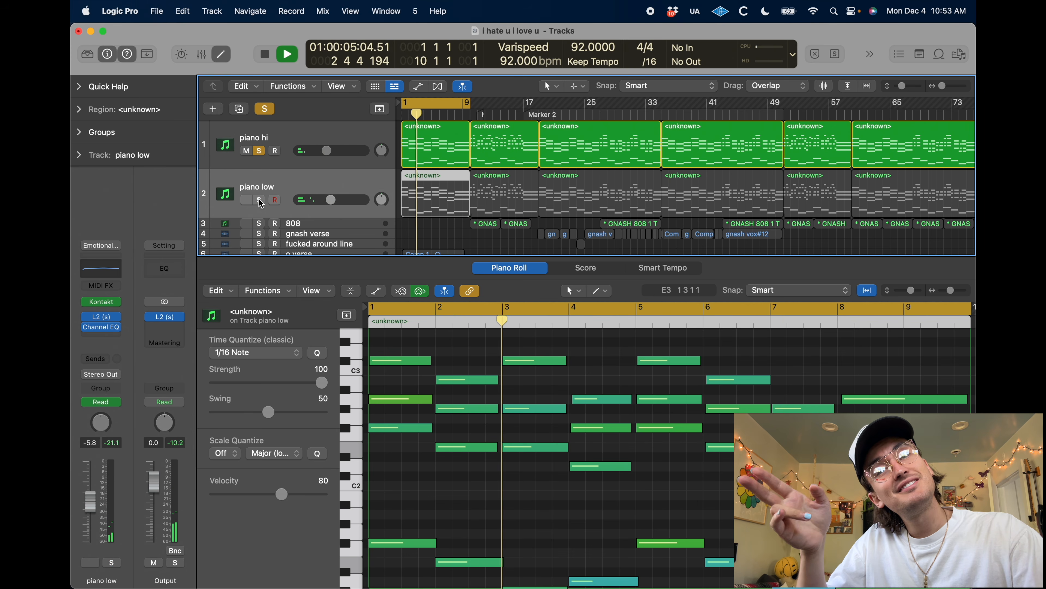
left_click(259, 200)
left_click(259, 151)
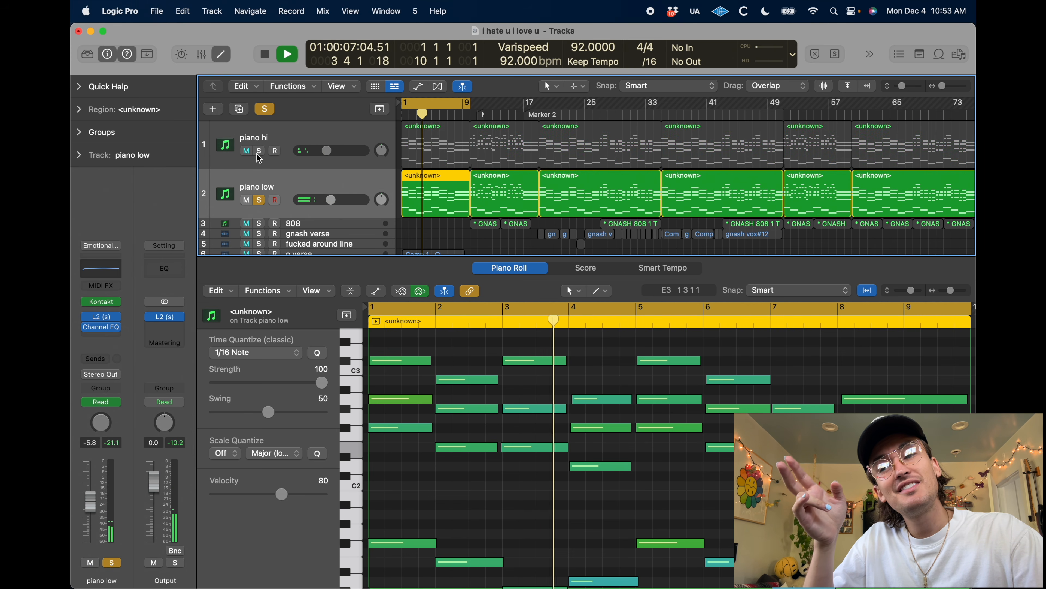
left_click(259, 151)
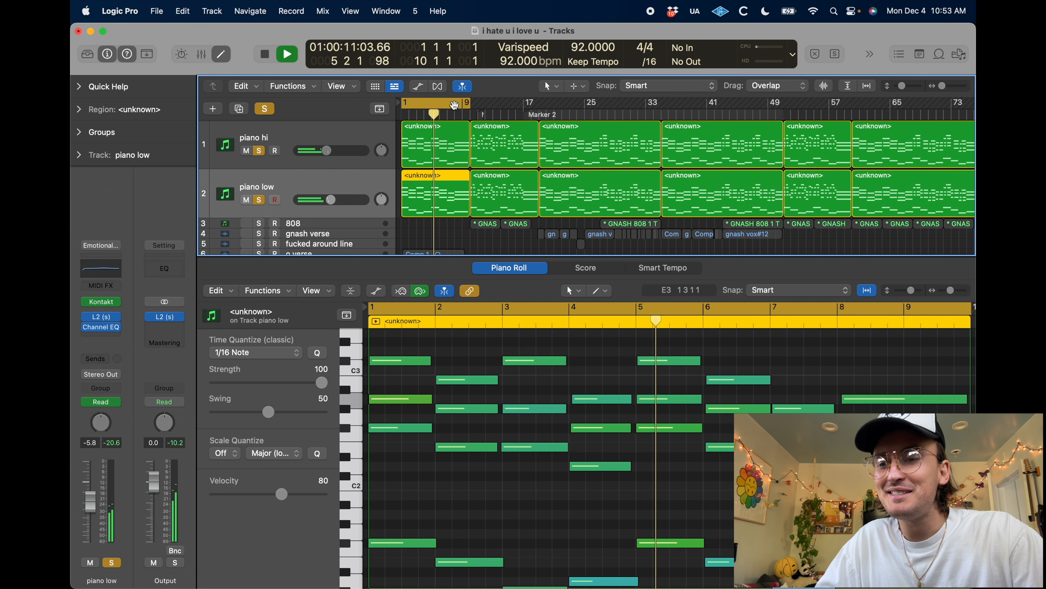
Close the Piano Roll, clear all solos and return the playhead to the start of the song
key("p")
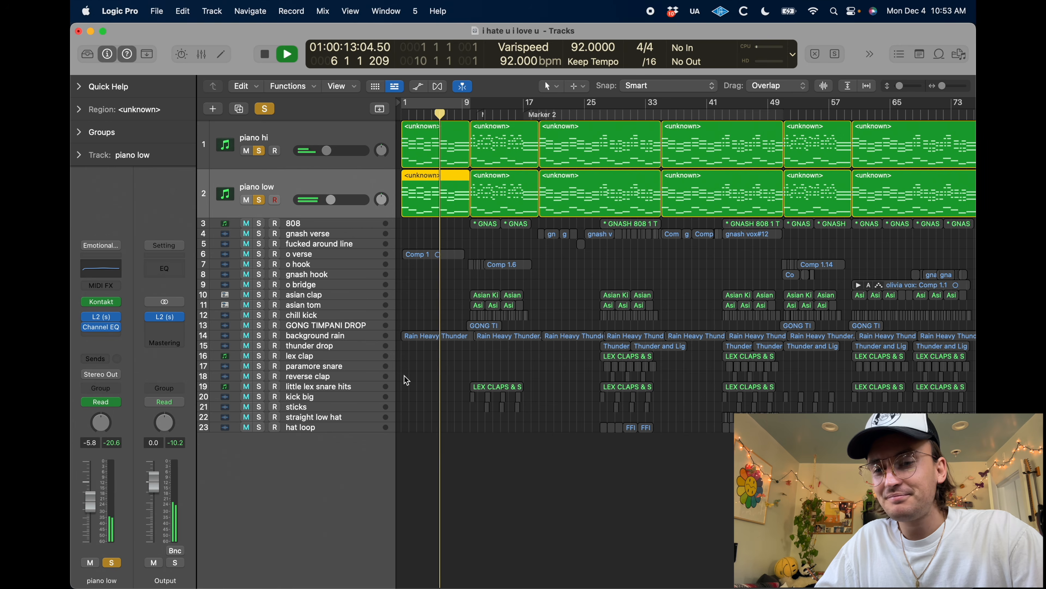
key("space")
left_click(265, 109)
key("Return")
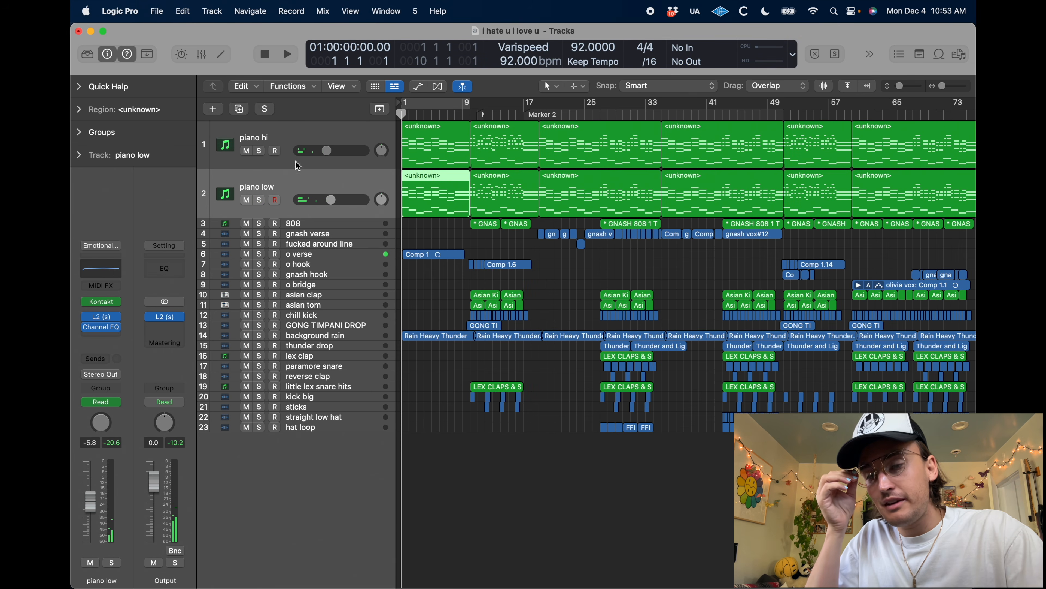
Solo the o verse vocal track, play its Comp 1 region from the start, and turn the solo off
left_click(269, 249)
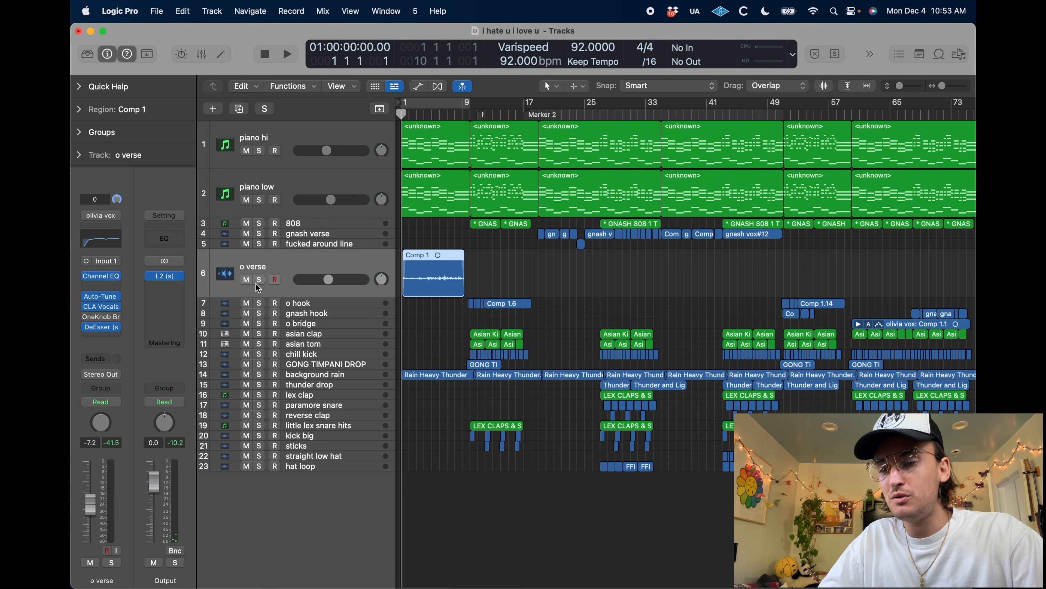
left_click(259, 280)
scroll(509, 268, "up", 3)
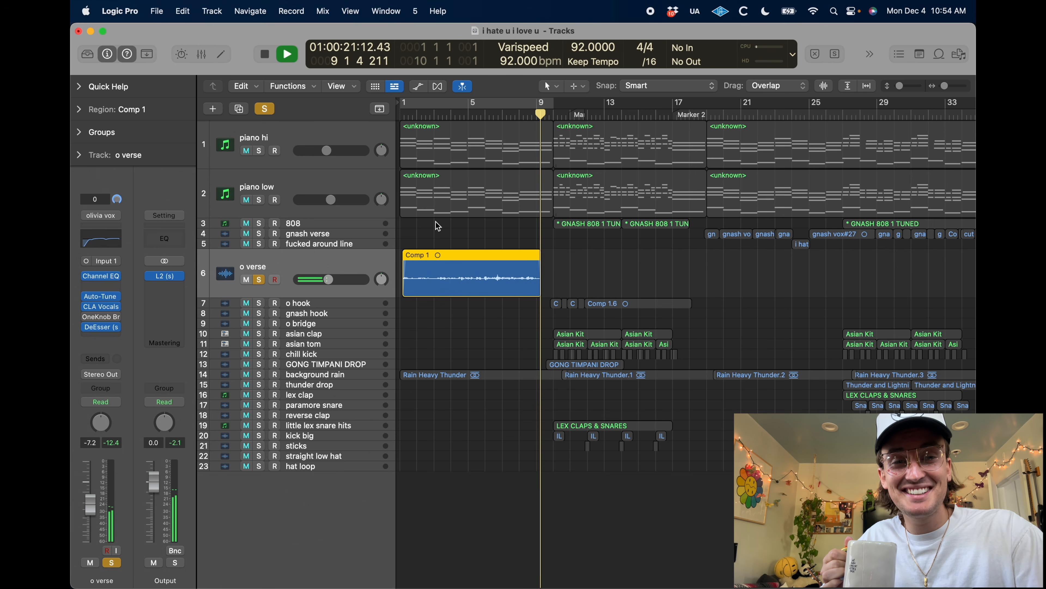
key("space")
left_click(259, 280)
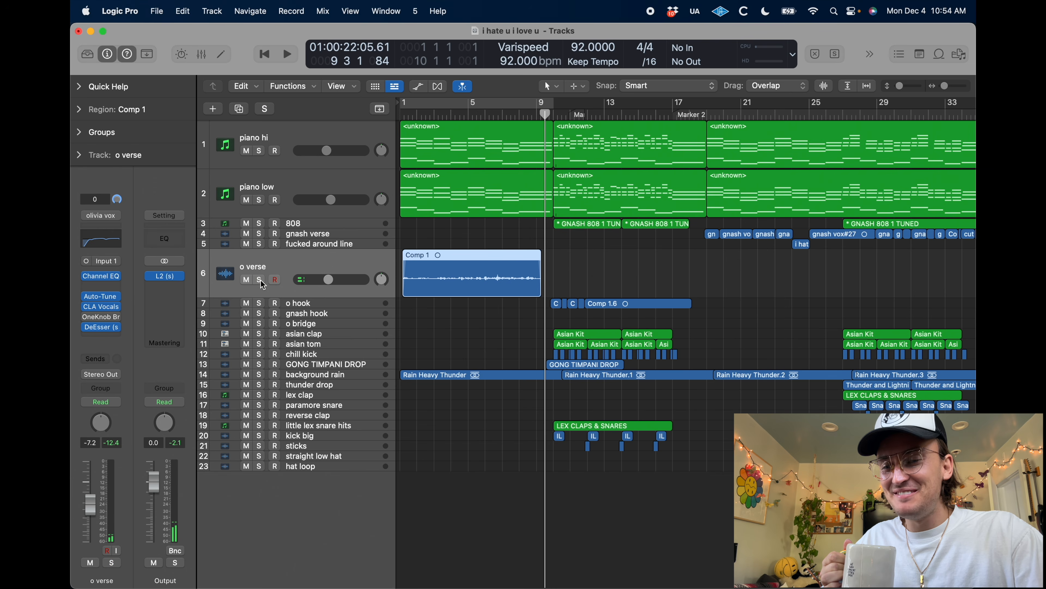
Solo the 808 track with the playhead just before bar 10 and inspect its Channel EQ curve
left_click_drag(539, 115, 549, 117)
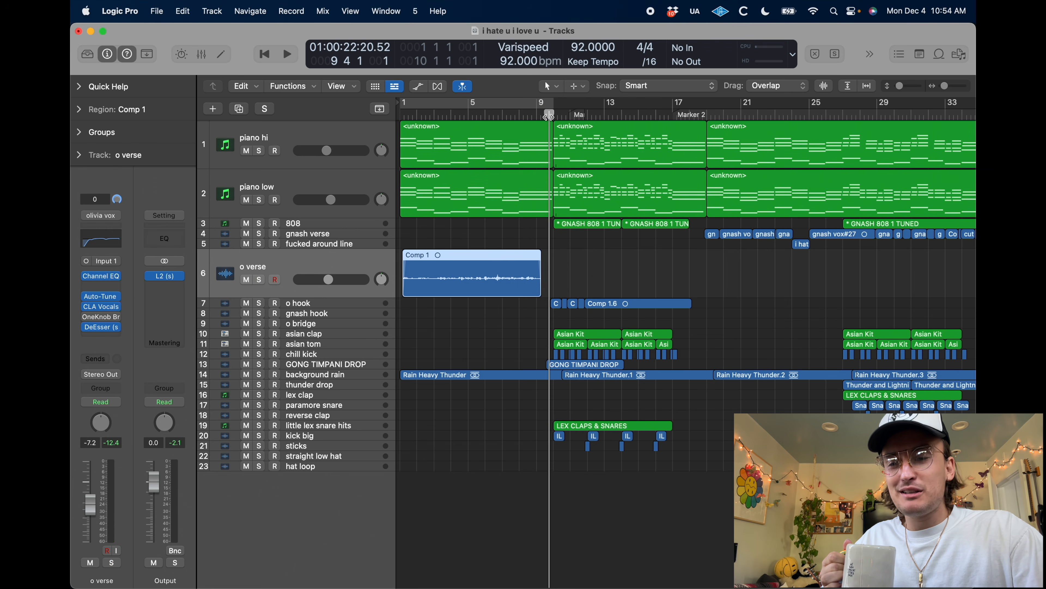
left_click(313, 225)
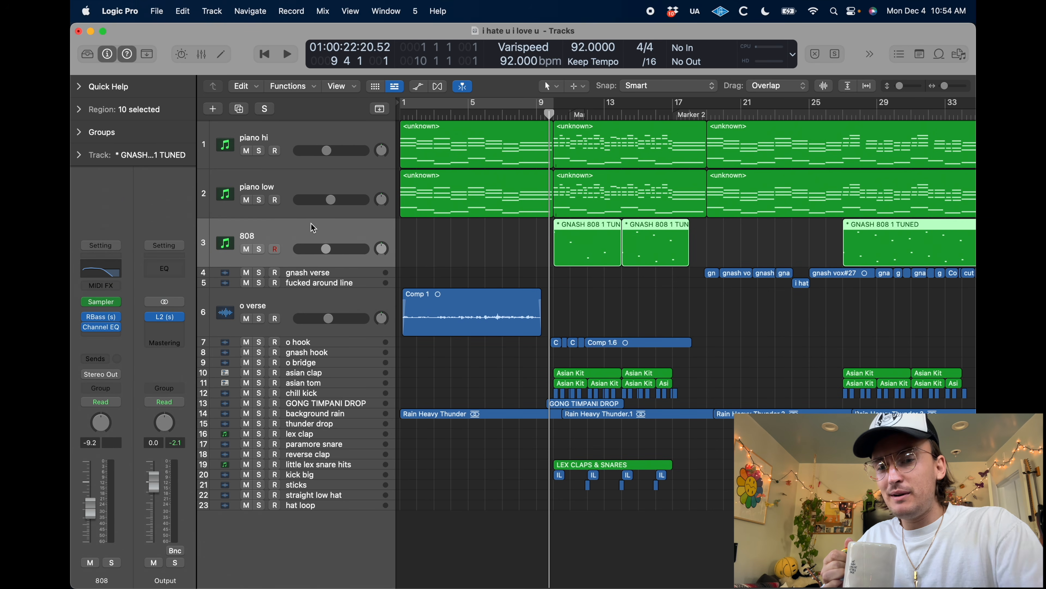
left_click(492, 275)
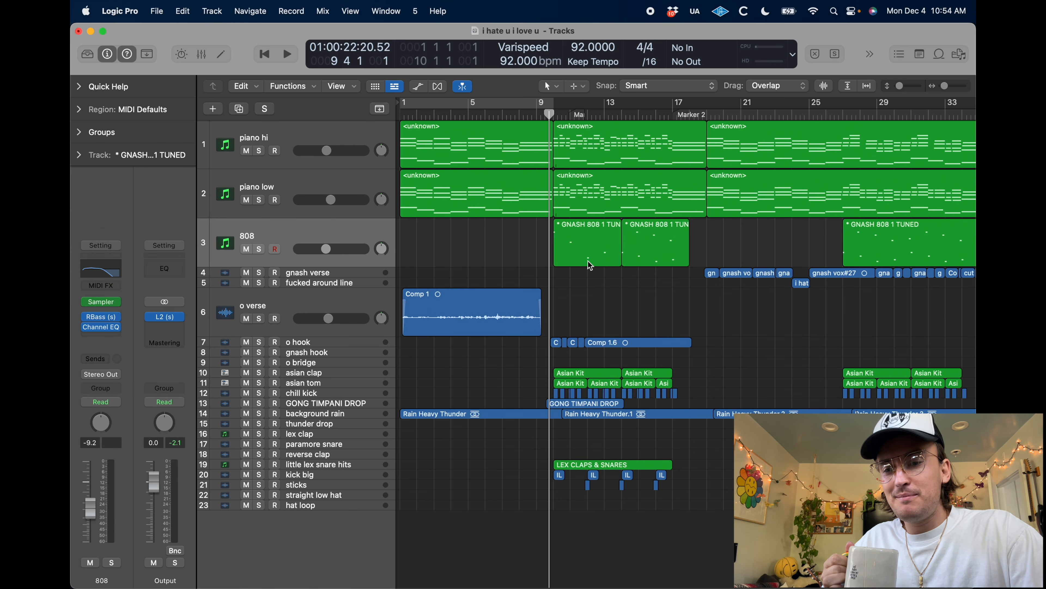
left_click(260, 249)
left_click(99, 268)
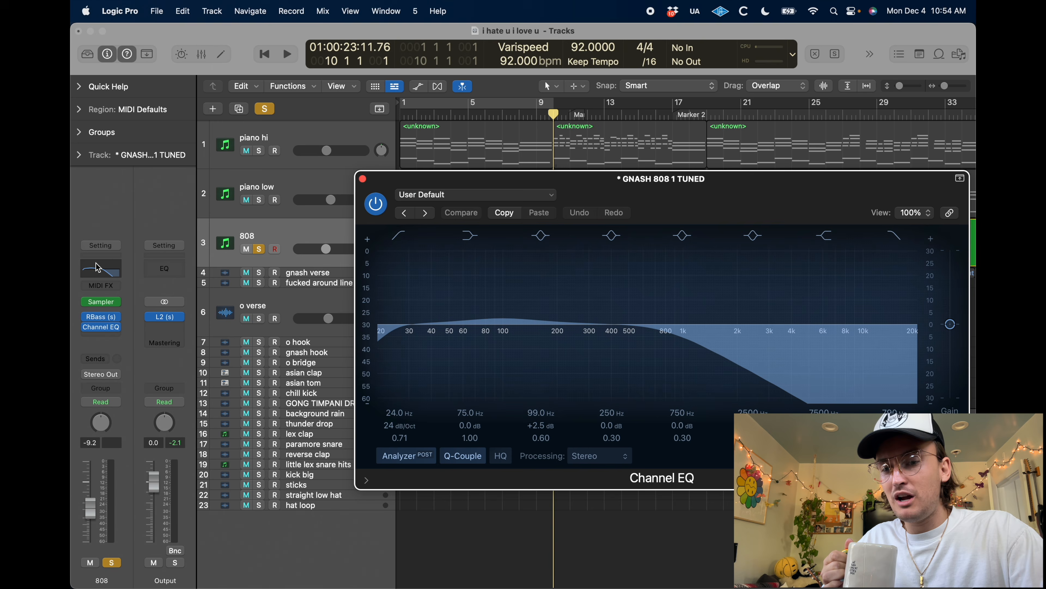
left_click(362, 179)
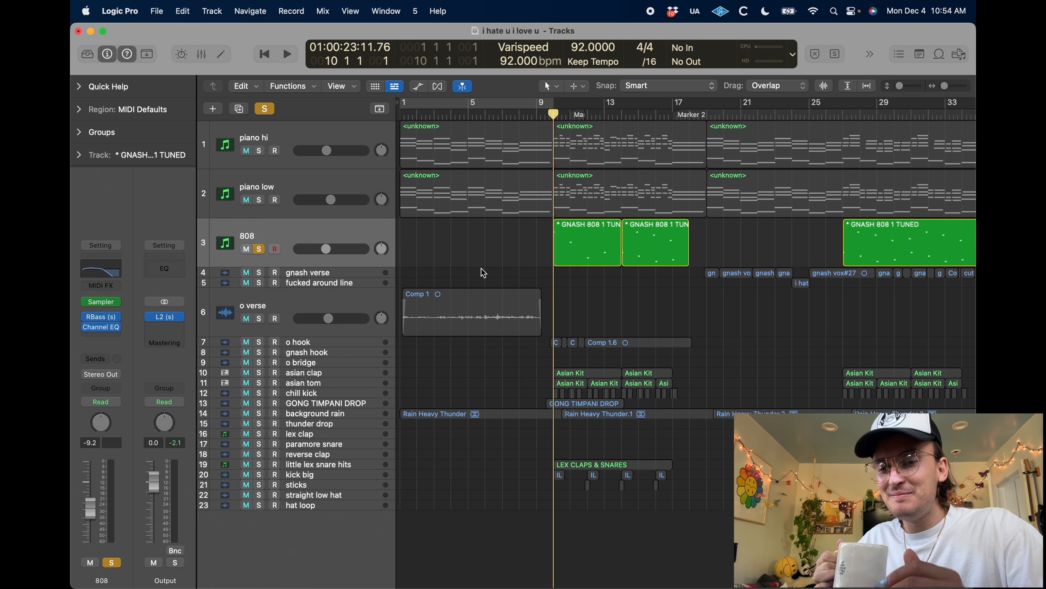
Play the soloed 808 part and examine the settings of its RBass plug-in
key("space")
key("XF86AudioRaiseVolume")
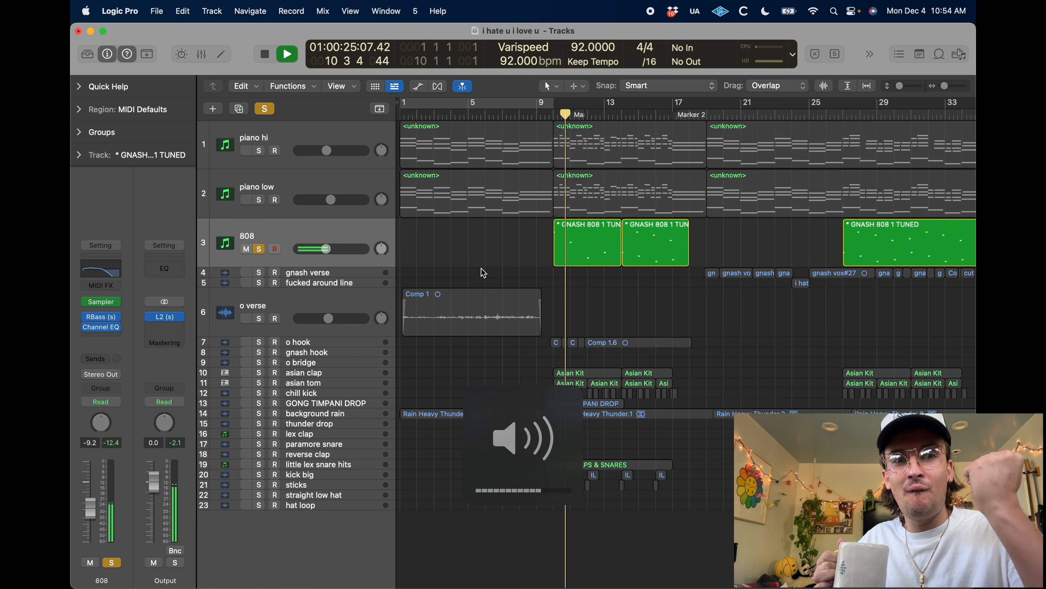
left_click(100, 321)
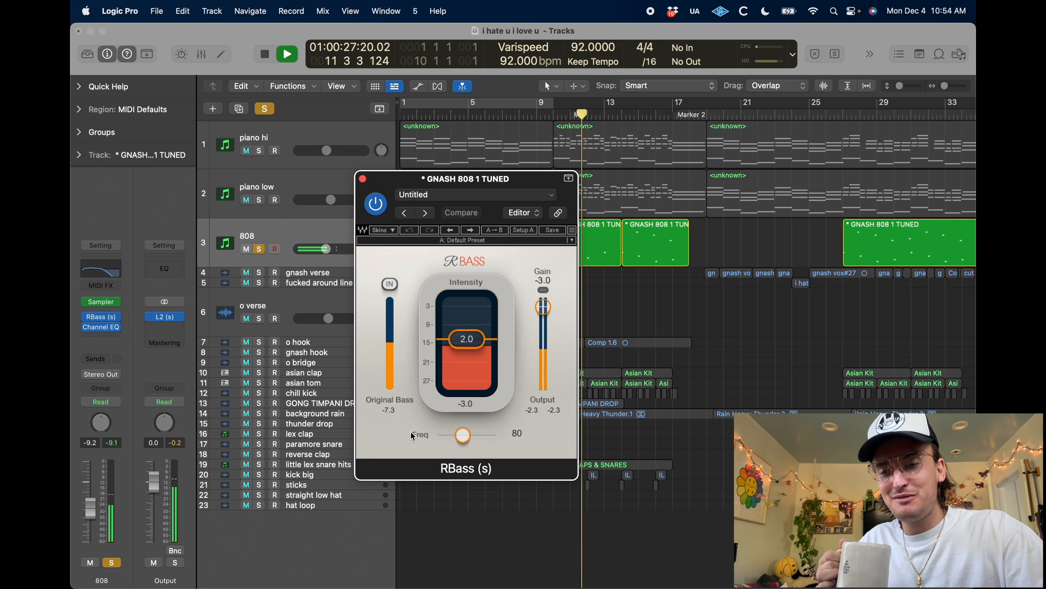
left_click(363, 179)
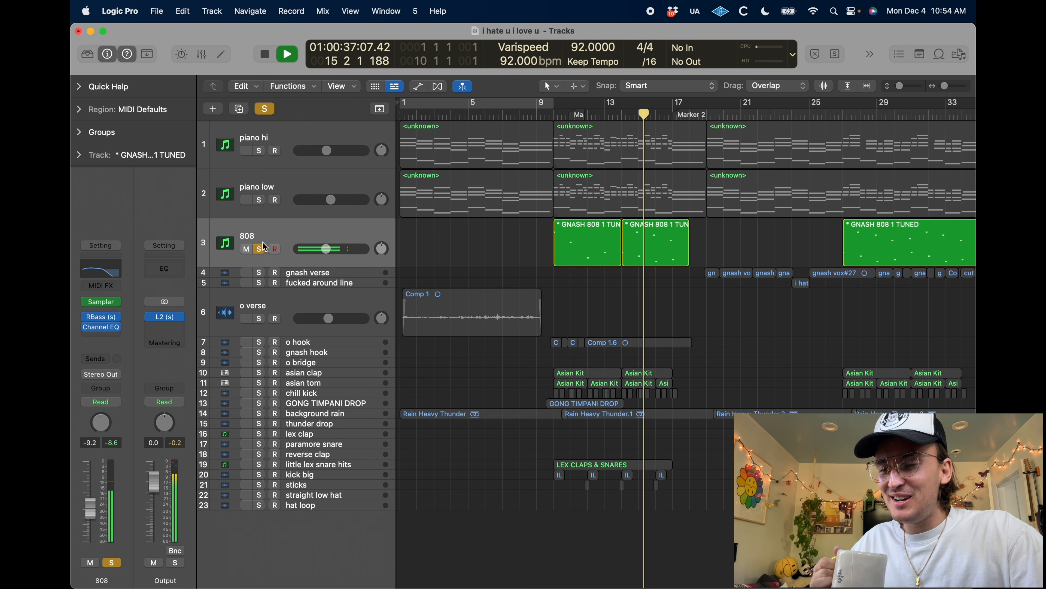
Add both piano tracks to the 808 solo and play the passage from bar 9 beat 4
left_click_drag(259, 151, 259, 200)
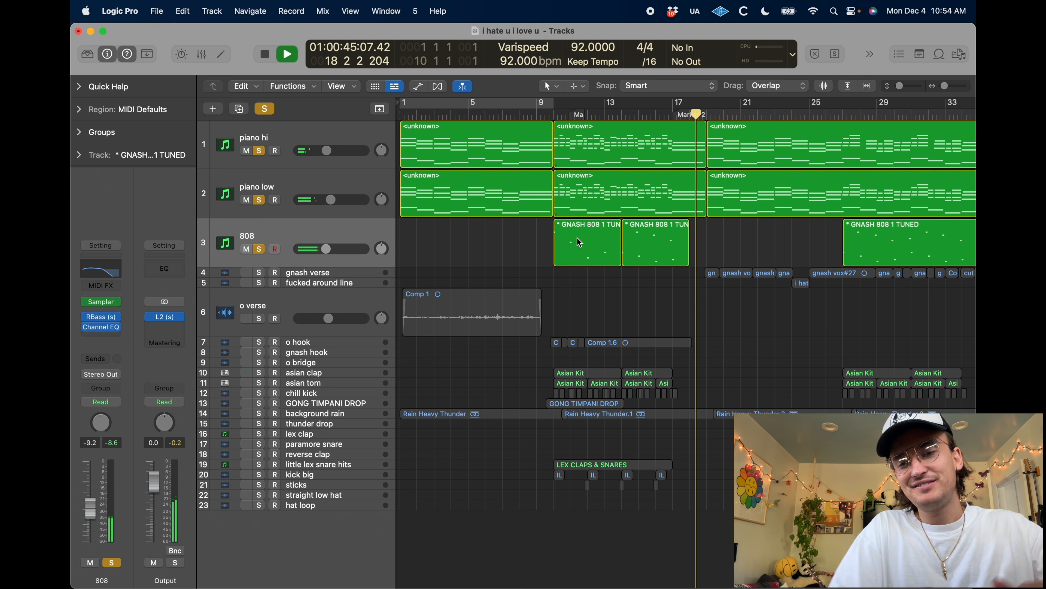
key("space")
left_click(549, 115)
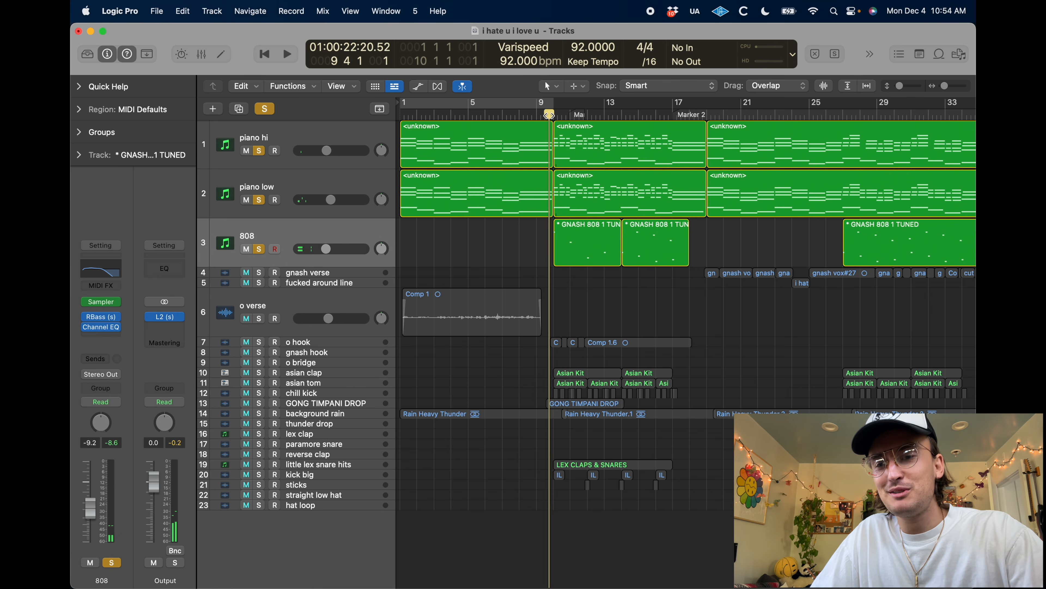
key("space")
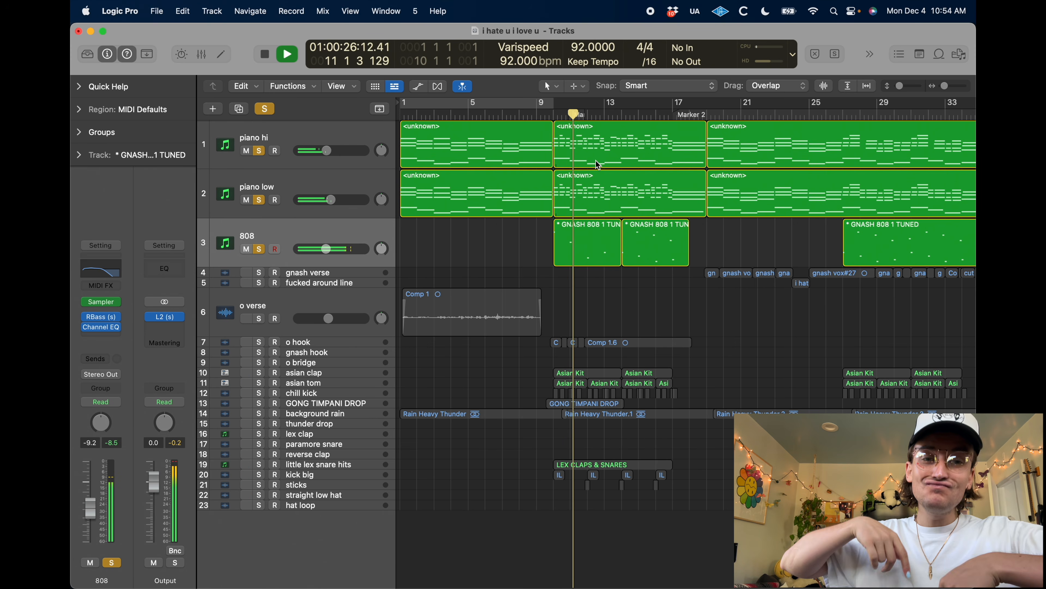
left_click(275, 248)
key("space")
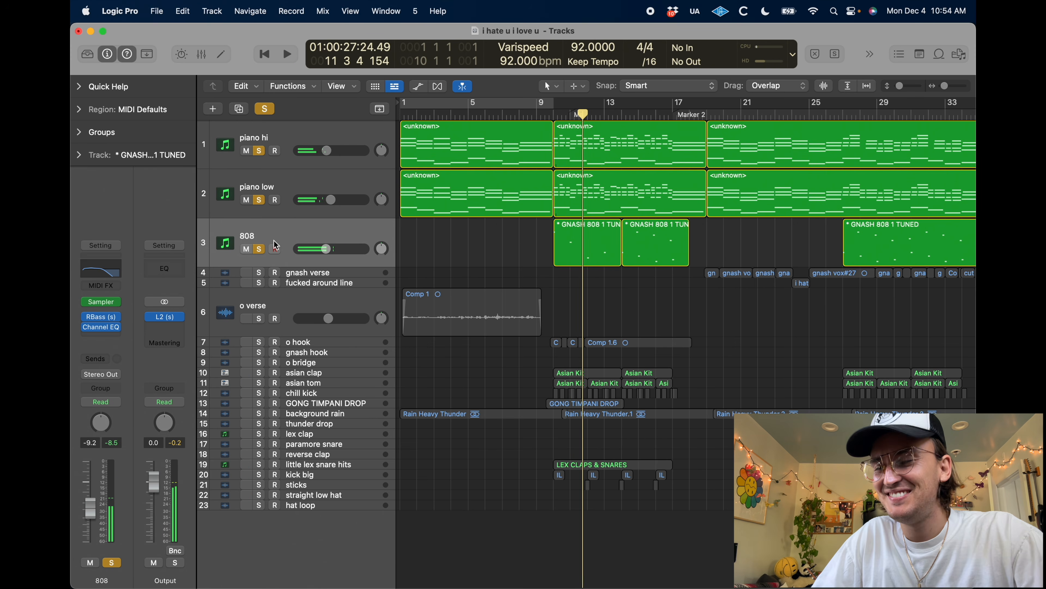
Clear all active solos and enlarge the o hook vocal track in the arrangement
left_click(269, 110)
left_click(302, 341)
key("ctrl+alt+super+z")
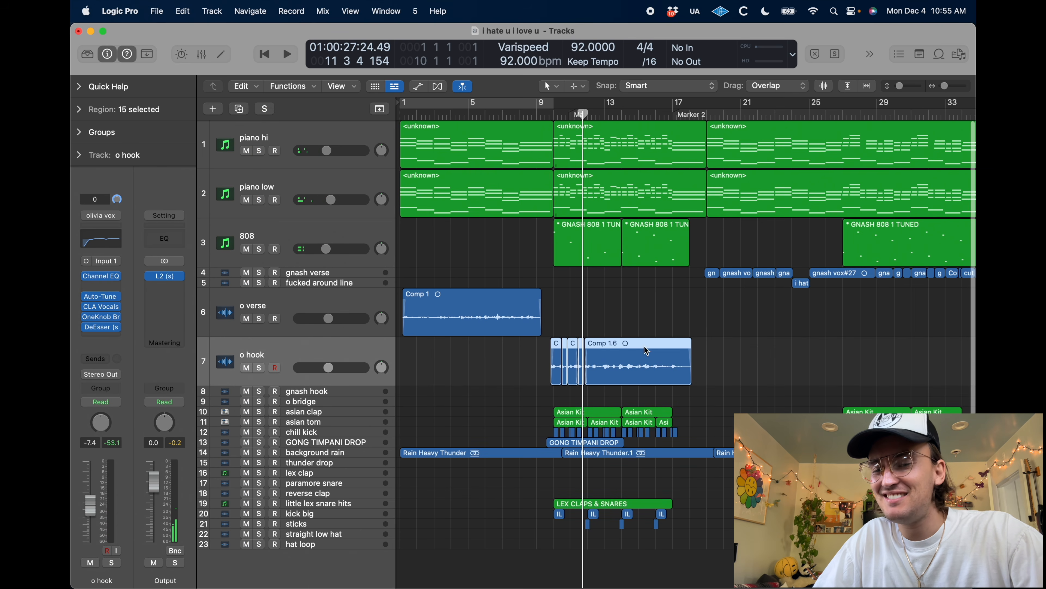
Solo the o hook vocal track, play it from bar 9, and turn the solo off
key("comma")
key("comma")
key("comma")
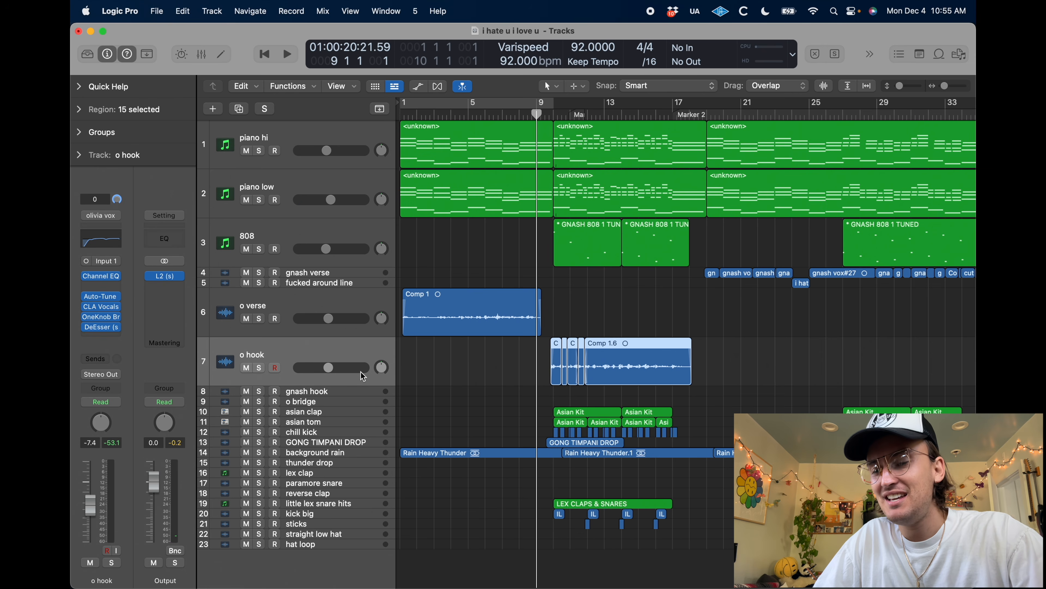
key("s")
key("space")
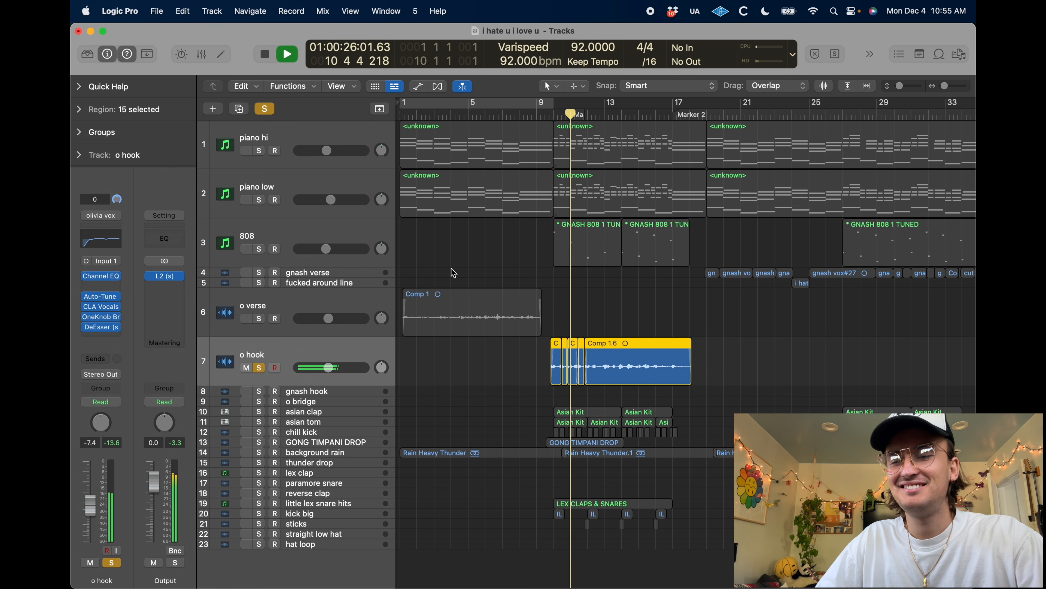
key("space")
left_click(269, 109)
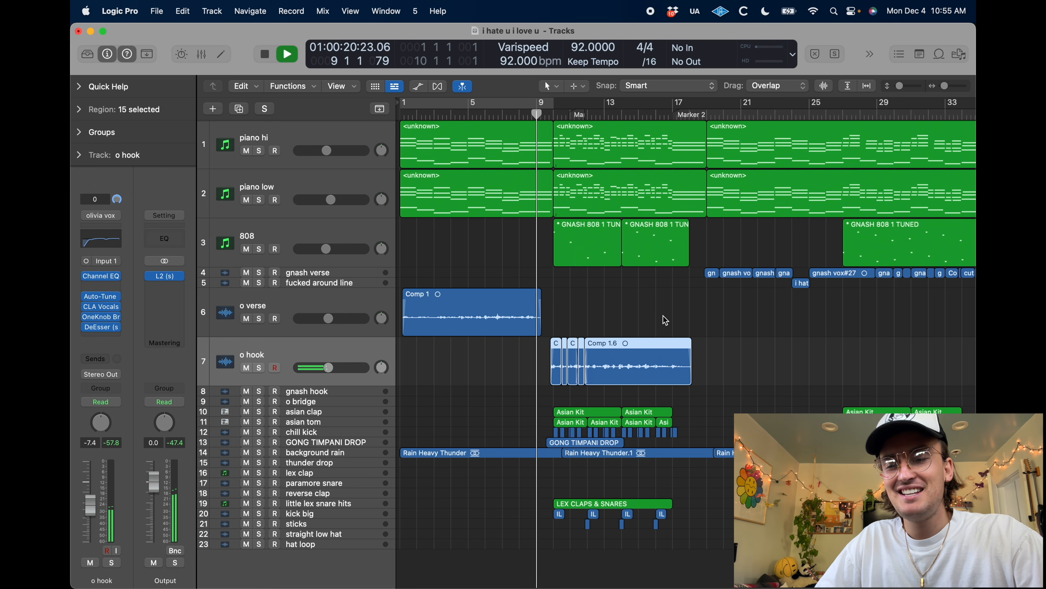
Collapse the enlarged o hook, 808, piano low, piano hi and o verse tracks while the full mix plays
left_click(665, 319)
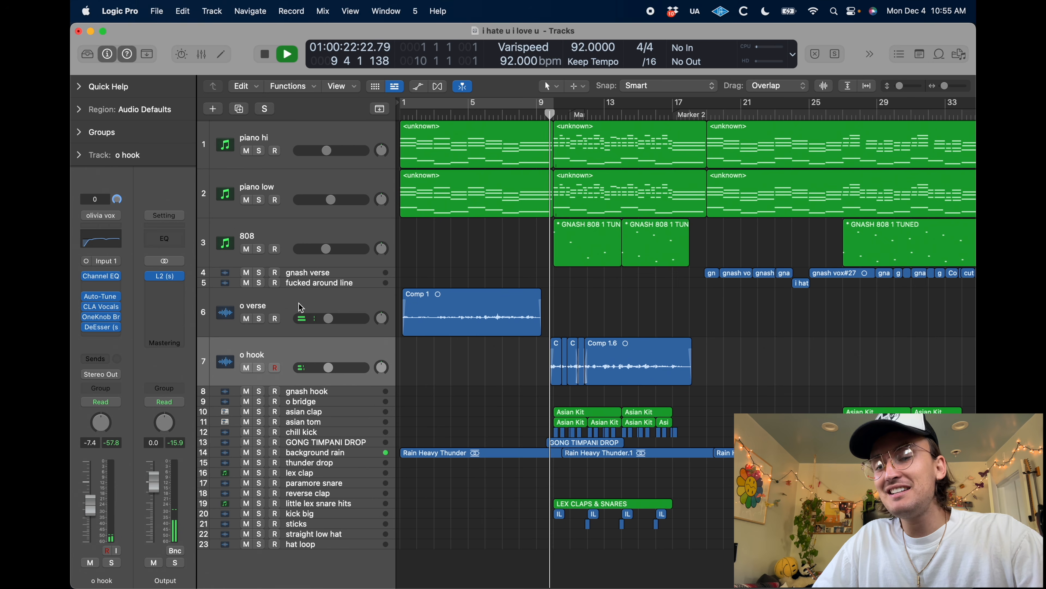
key("ctrl+alt+super+z")
left_click(292, 236)
key("ctrl+alt+super+z")
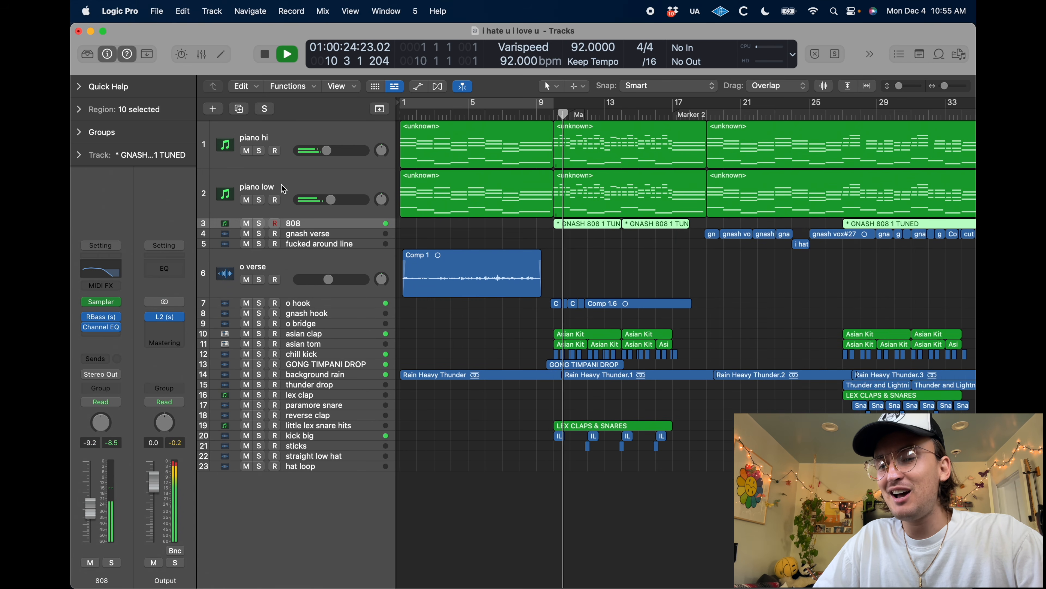
left_click(284, 189)
key("ctrl+alt+super+z")
left_click(284, 128)
key("ctrl+alt+super+z")
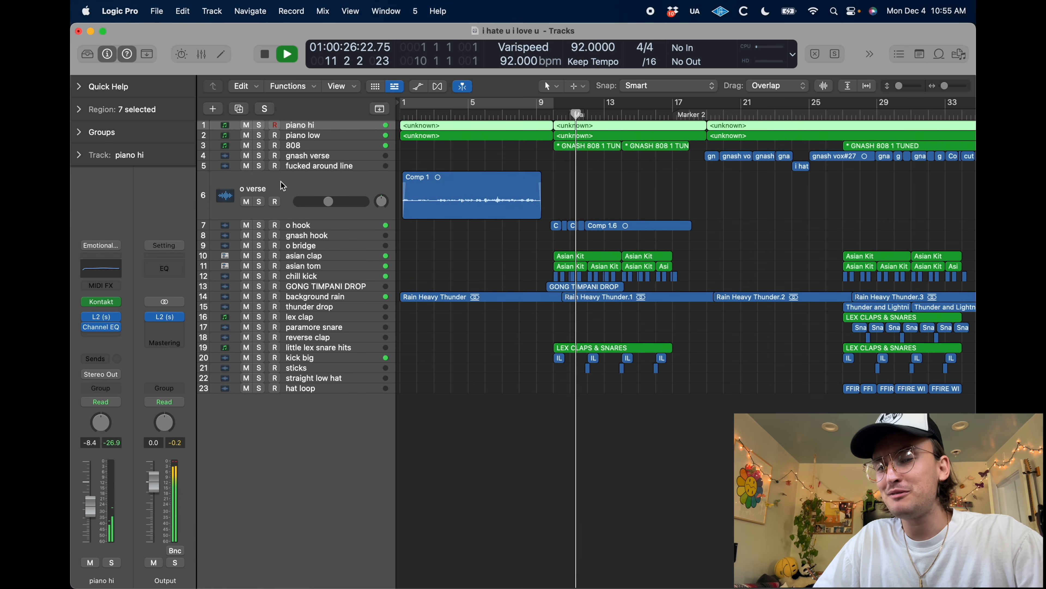
left_click(284, 186)
key("ctrl+alt+super+z")
Enlarge the asian clap and asian tom tracks in the arrangement
left_click(327, 216)
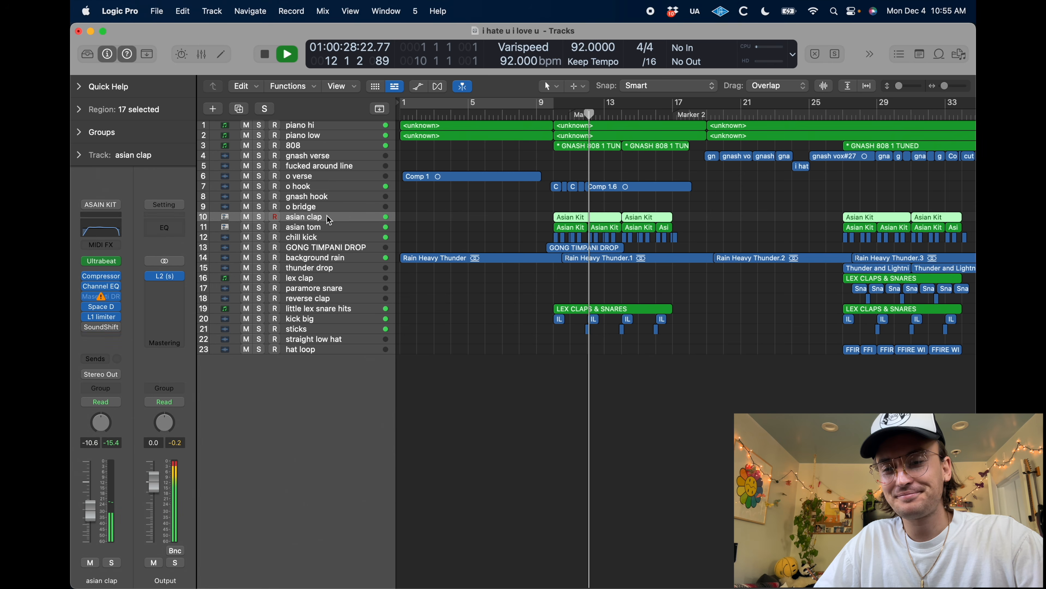
key("ctrl+alt+super+z")
left_click(309, 266)
key("ctrl+alt+super+z")
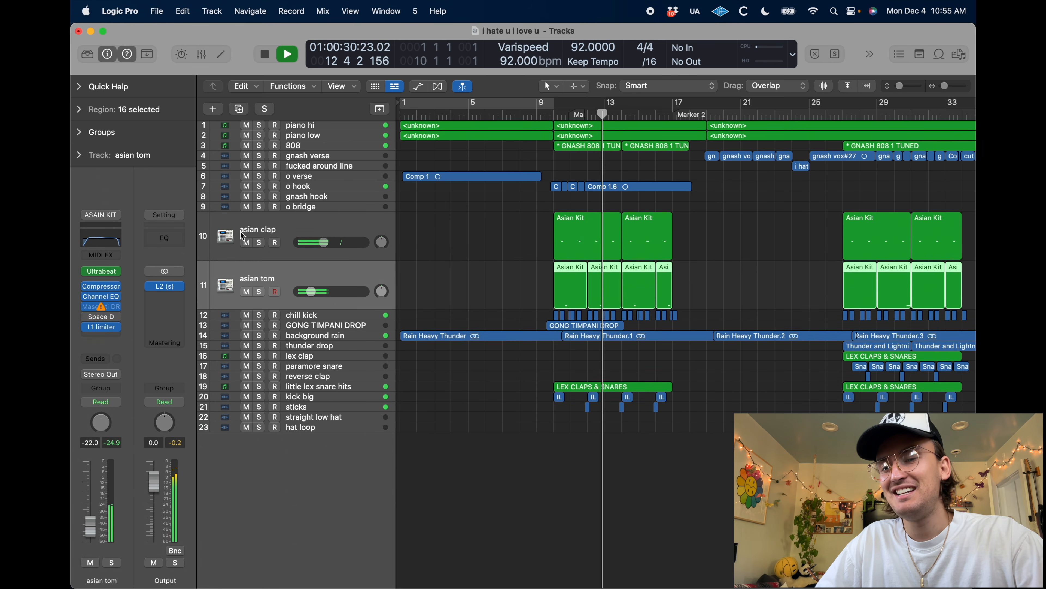
Solo the asian clap and asian tom tracks together and play them from bar 9
left_click_drag(259, 244, 260, 291)
key("comma")
key("comma")
key("comma")
key("comma")
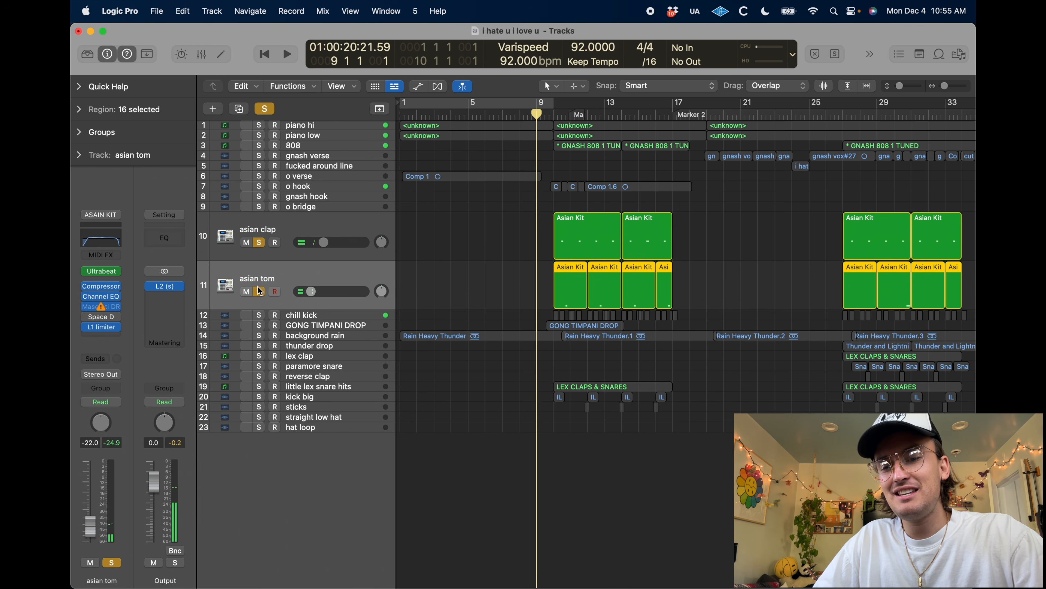
key("space")
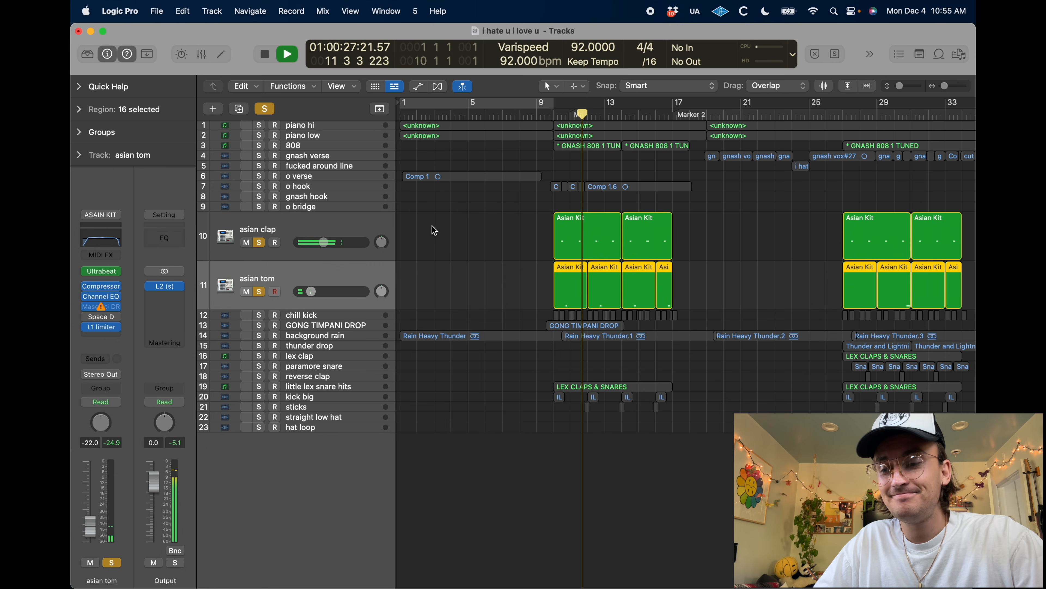
mouse_move(100, 307)
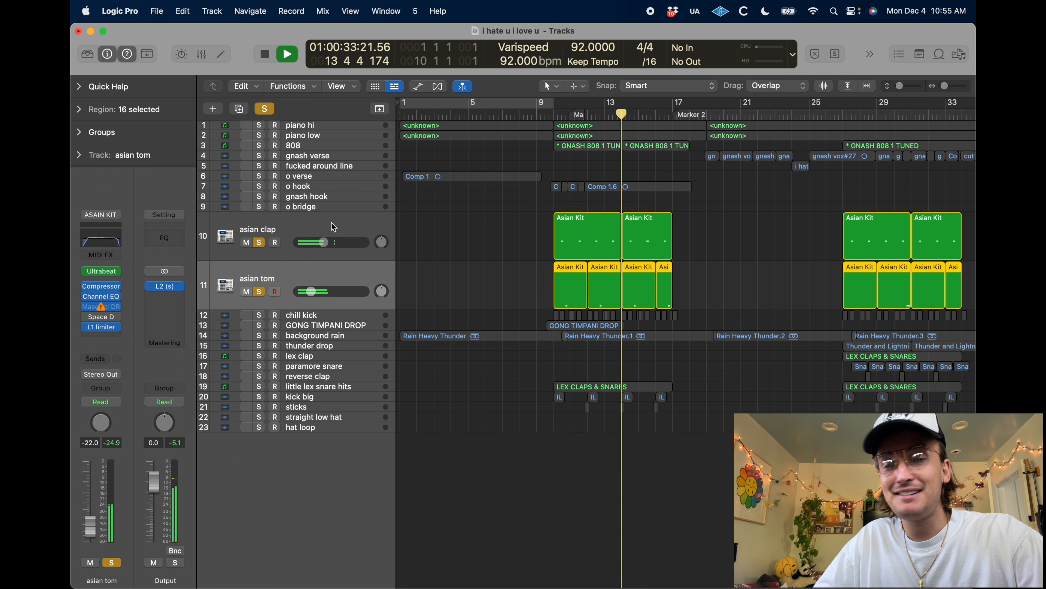
key("space")
Enlarge the chill kick track, add it to the solo, and play the three percussion tracks from bar 10
left_click(320, 322)
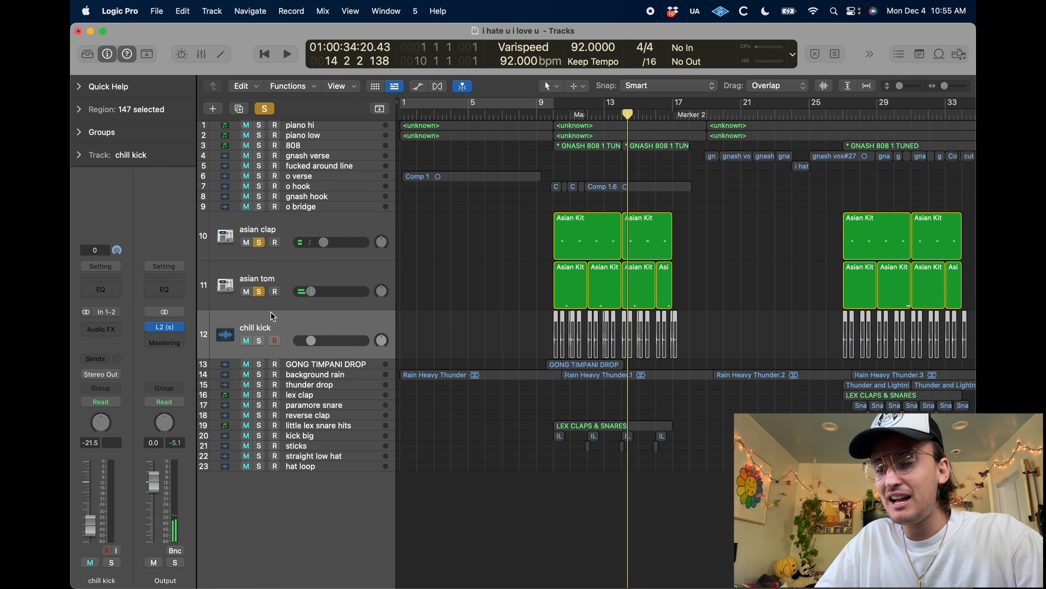
key("comma")
key("comma")
key("comma")
key("comma")
key("comma")
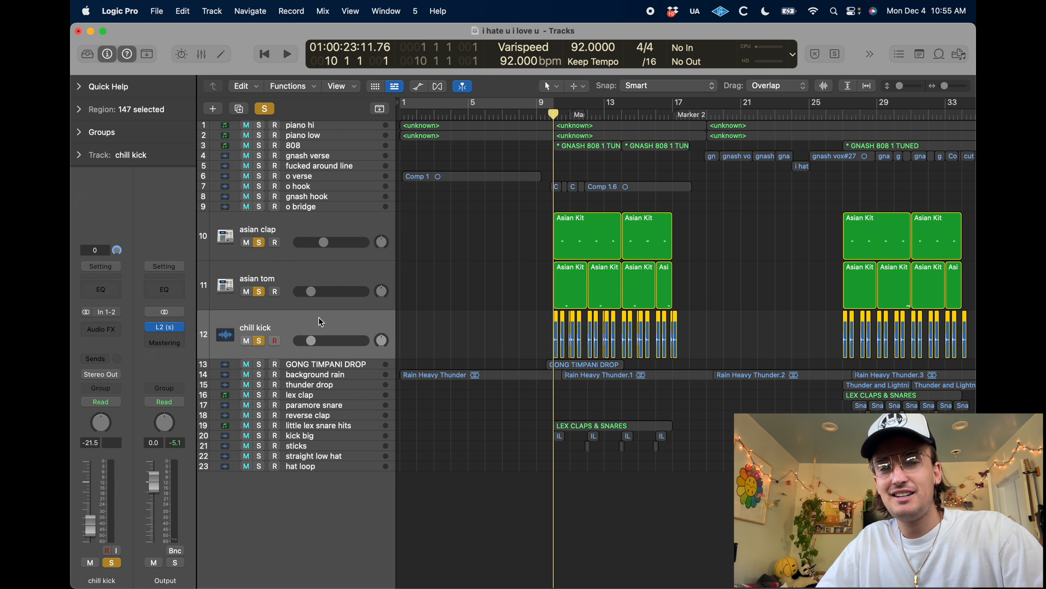
key("super+Right")
key("super+Right")
key("super+Right")
key("space")
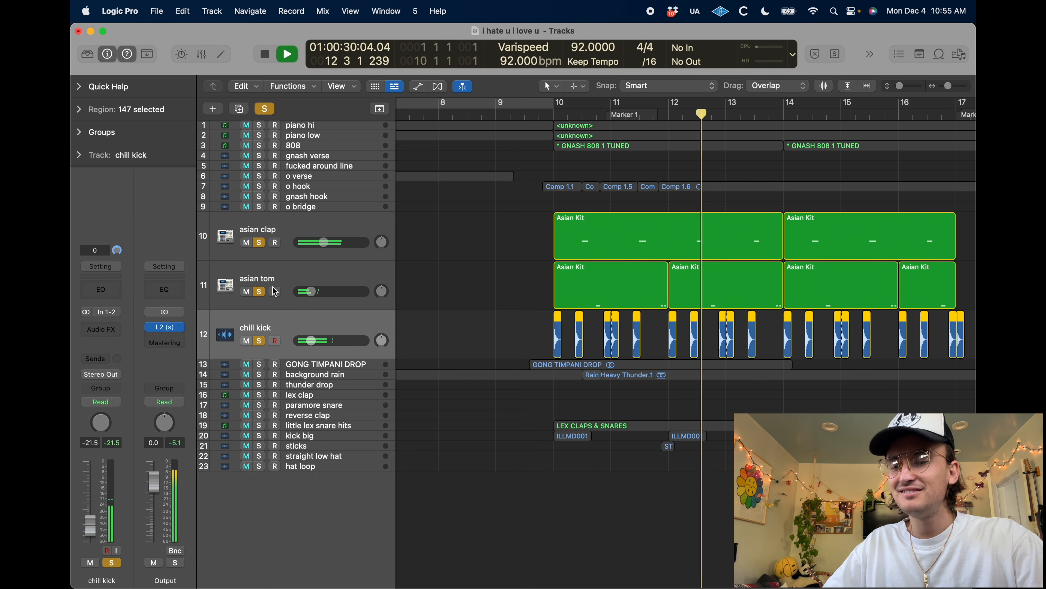
Examine the Ultrabeat kit on the asian tom track during playback, close its window and stop playback
left_click(284, 279)
left_click(106, 275)
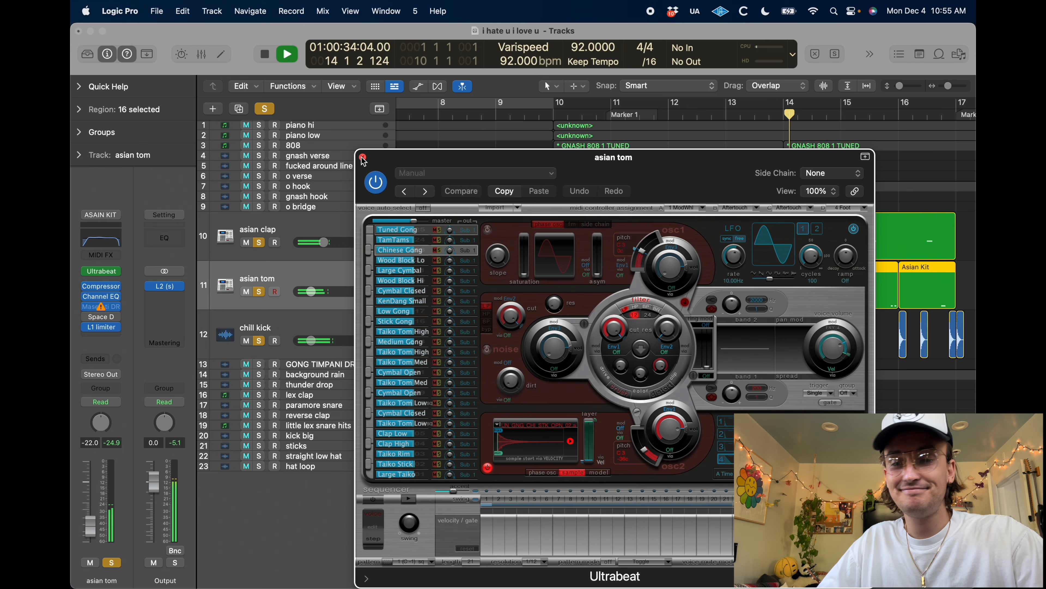
left_click(362, 157)
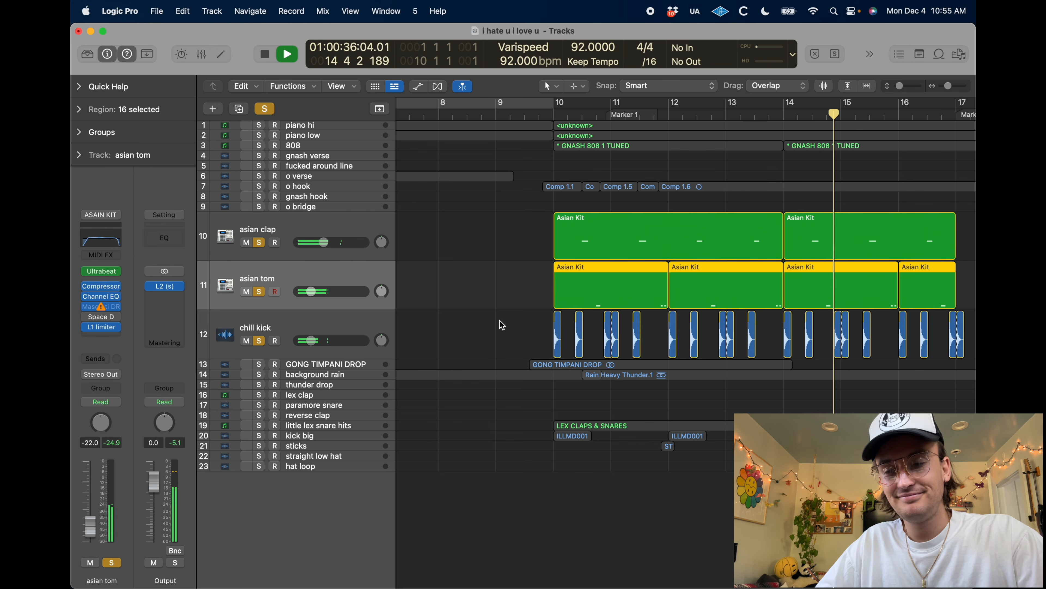
left_click(499, 285)
key("space")
Add the GONG TIMPANI DROP track to the solo and play the percussion from the start of its region before bar 10
left_click(319, 364)
left_click(260, 390)
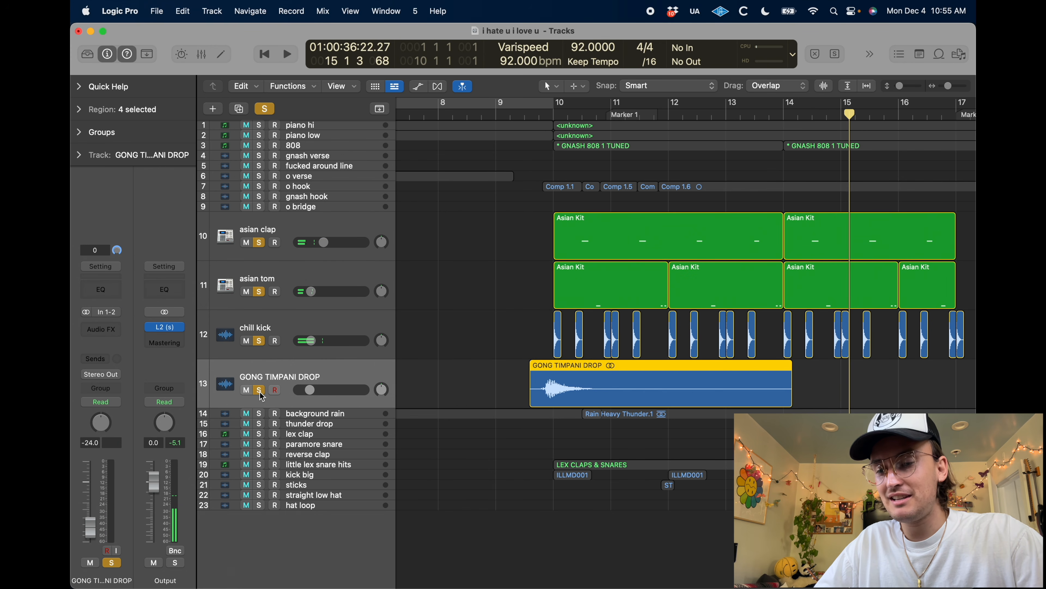
left_click(529, 111)
key("space")
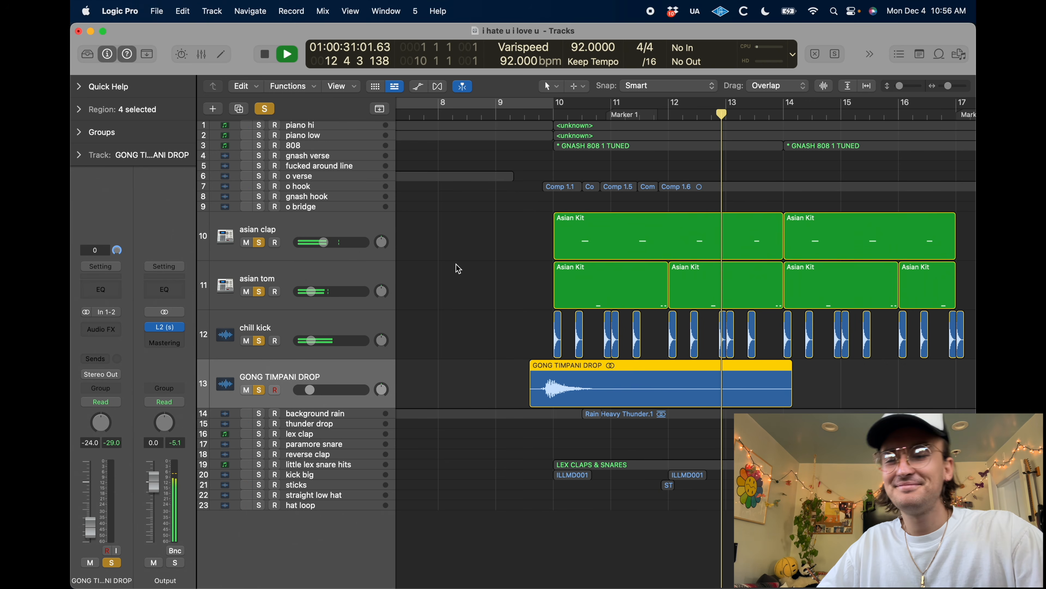
Stop playback and collapse the GONG TIMPANI DROP, chill kick, asian tom and asian clap tracks
key("ctrl+z")
key("space")
left_click(302, 321)
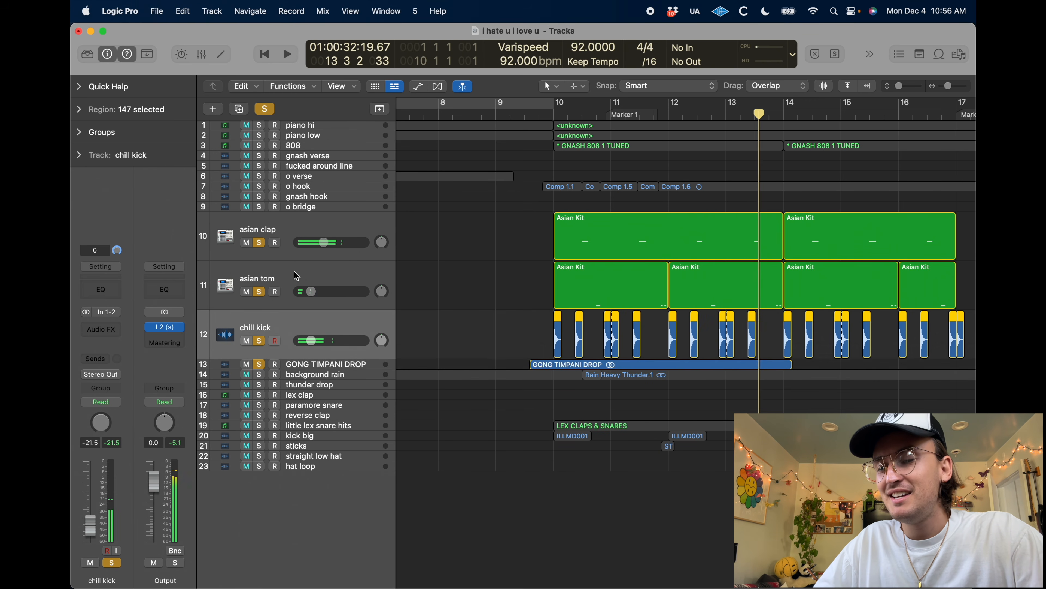
key("ctrl+z")
left_click(294, 272)
key("ctrl+z")
left_click(287, 229)
key("ctrl+z")
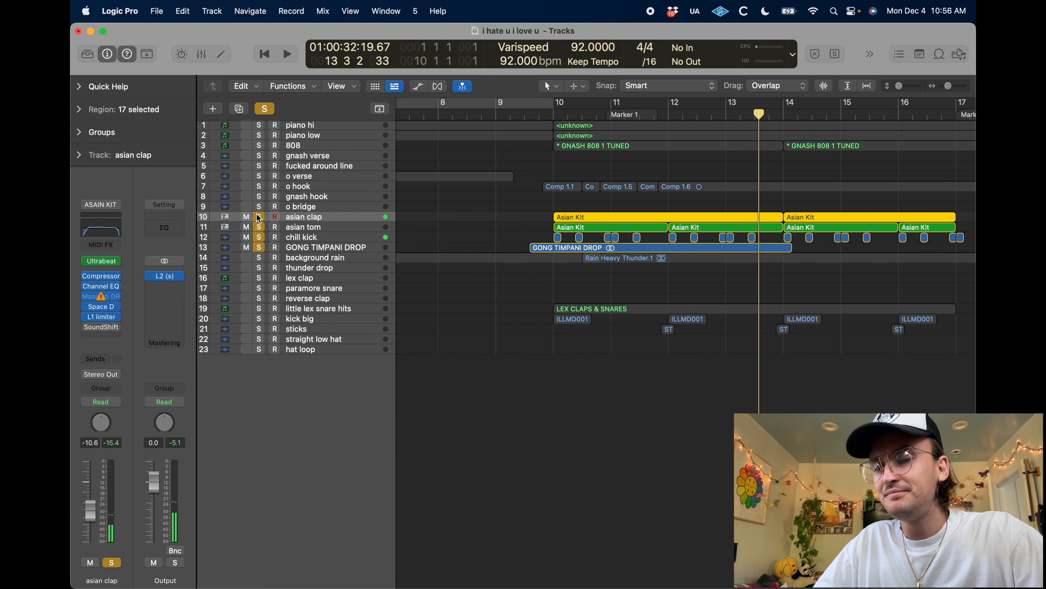
Turn off solo on the asian clap, asian tom, chill kick and GONG TIMPANI DROP tracks
key("space")
left_click_drag(259, 217, 259, 248)
key("space")
key("super+Left")
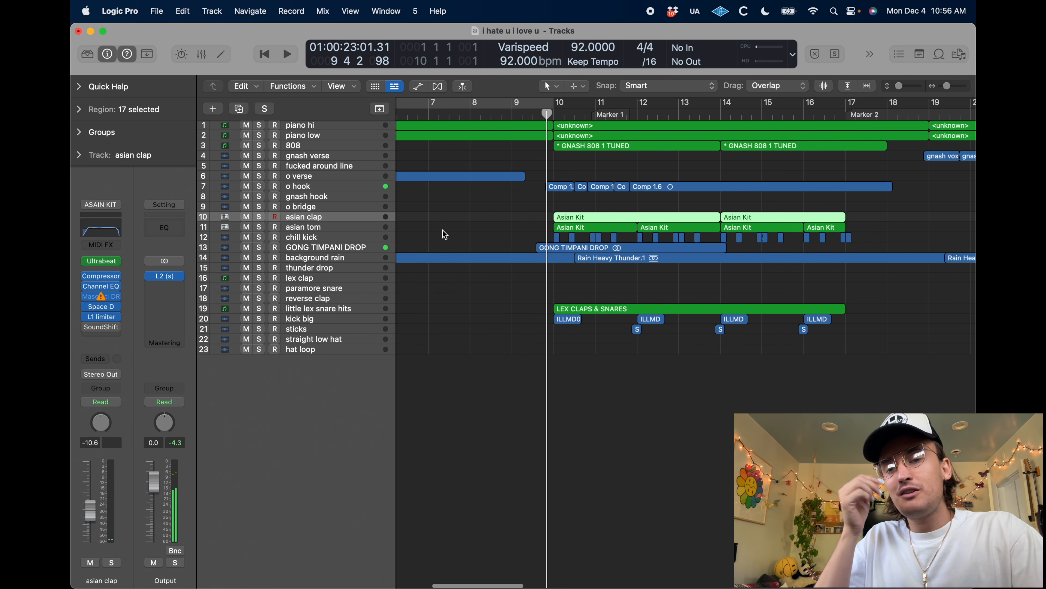
Increase the height of all tracks and move the playhead to bar 9 beat 4
left_click_drag(901, 88, 906, 89)
left_click(498, 285)
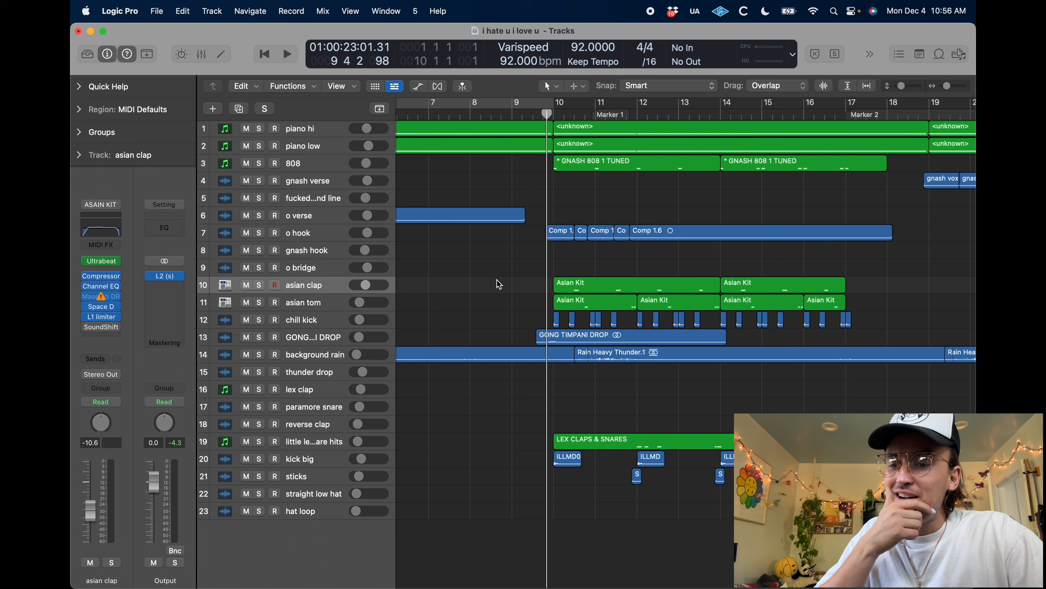
left_click(508, 114)
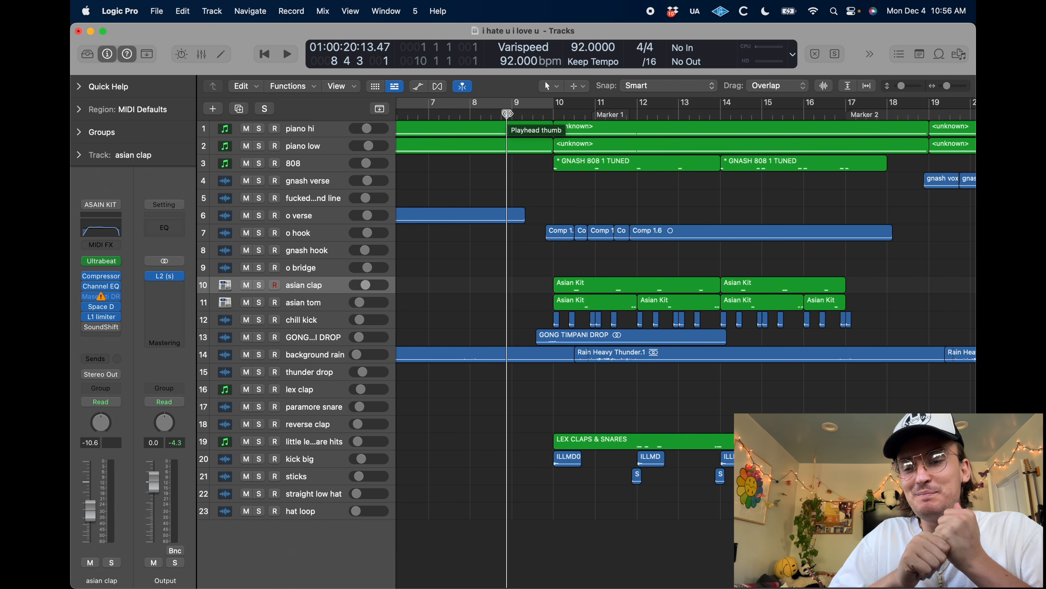
key("period")
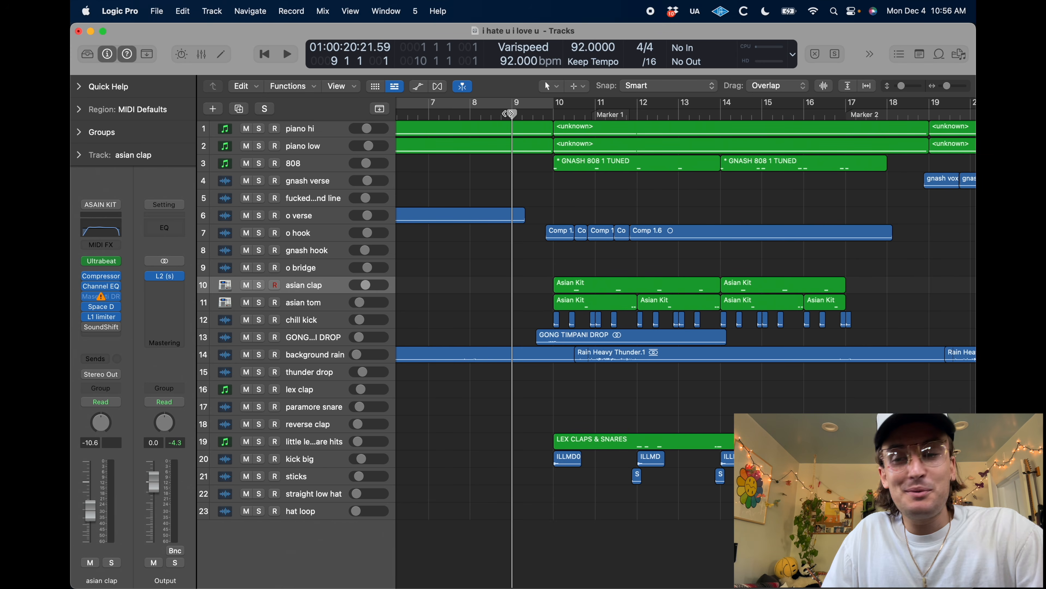
left_click(542, 120)
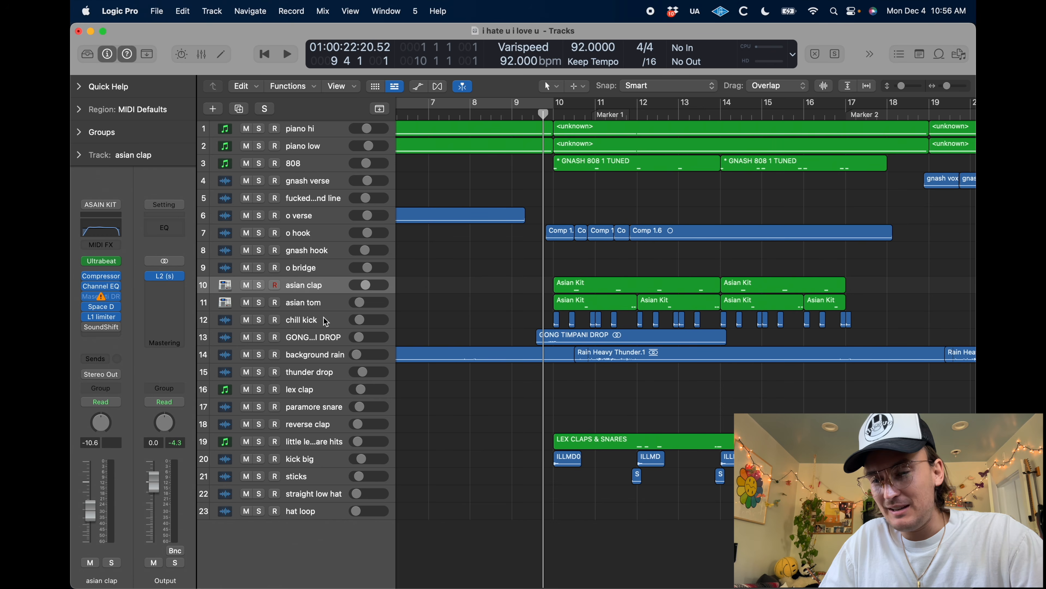
Solo the background rain track, play it from the project start and enlarge the track
left_click(265, 351)
left_click(259, 354)
scroll(456, 371, "down", 5)
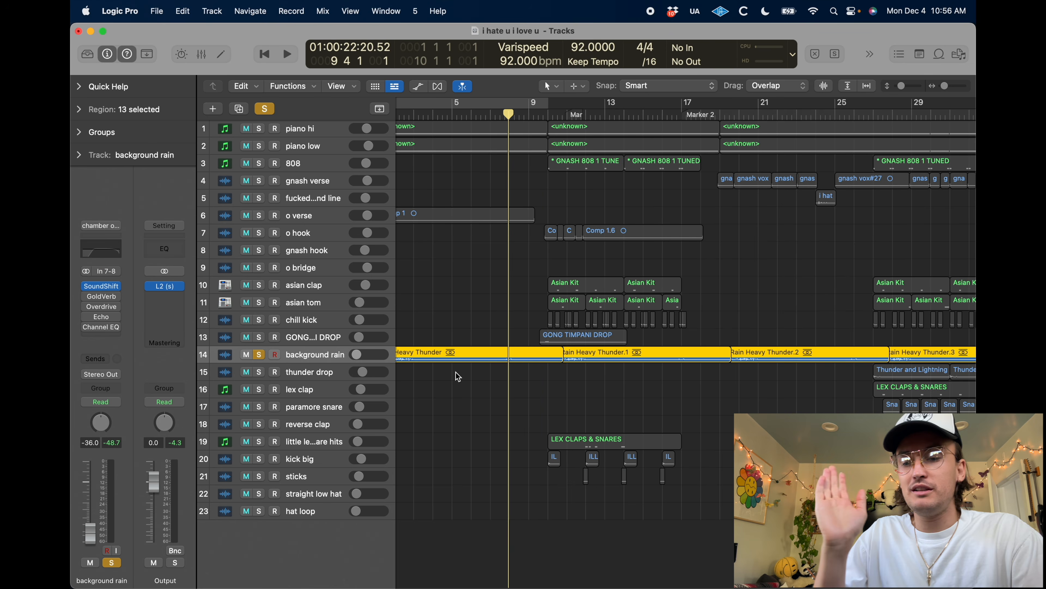
left_click(441, 420)
key("Return")
key("space")
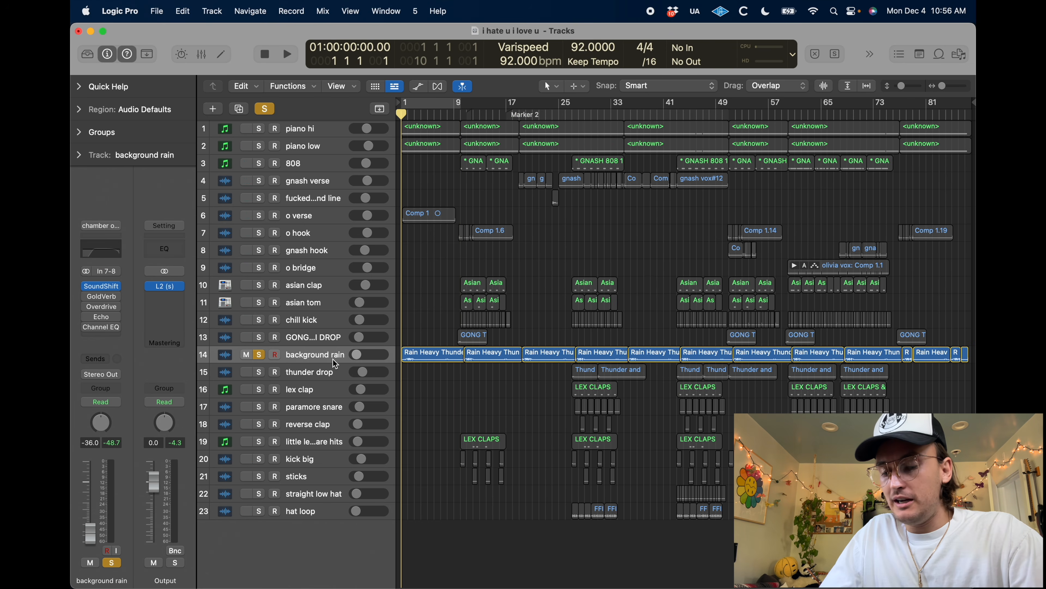
key("ctrl+z")
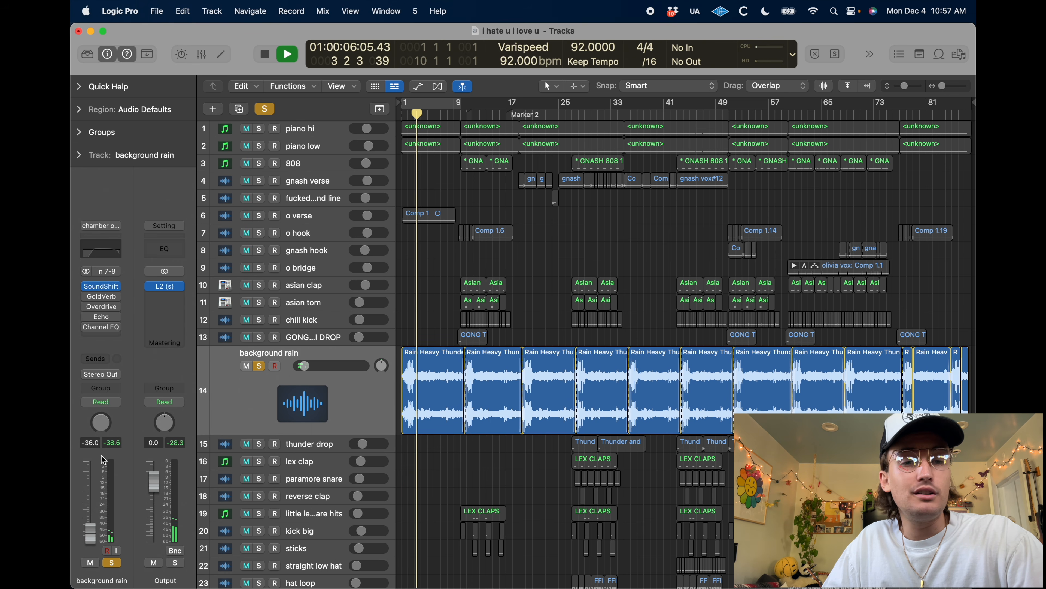
Add the piano hi and piano low tracks to the background rain solo, listen, and return to the project start
left_click_drag(259, 128, 260, 145)
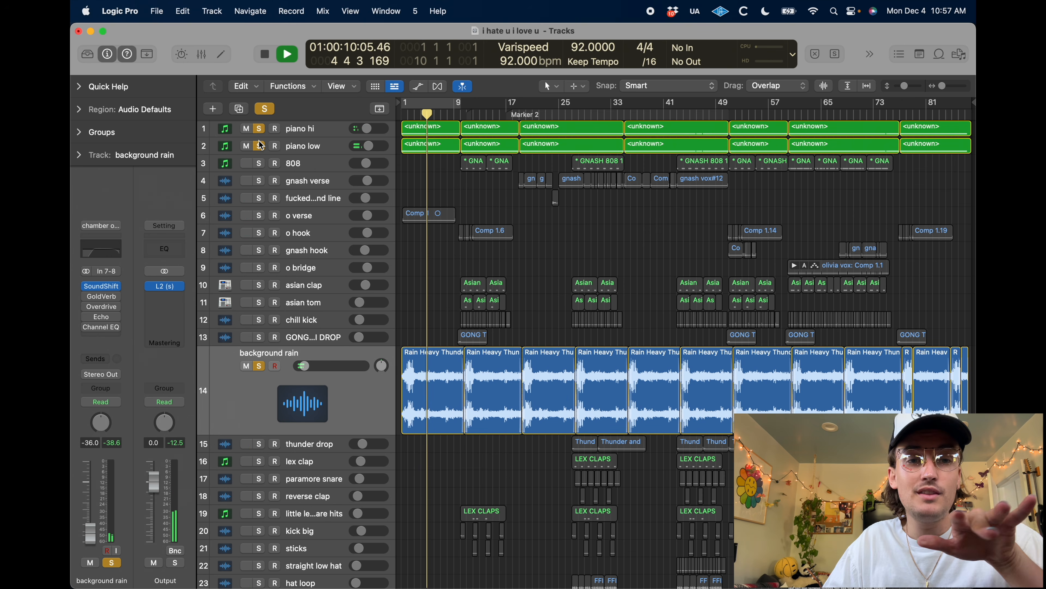
key("space")
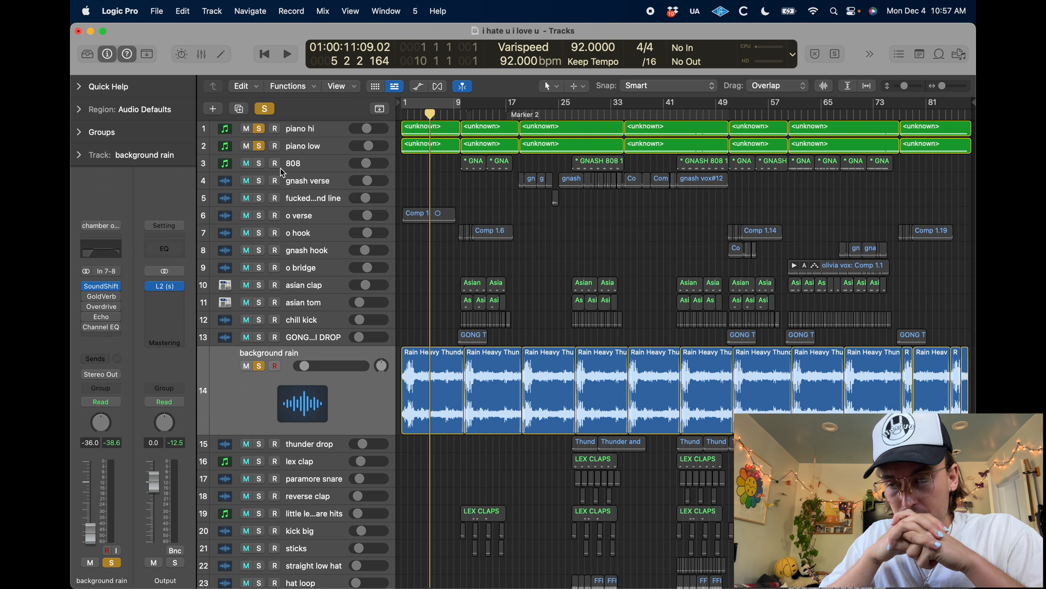
key("Return")
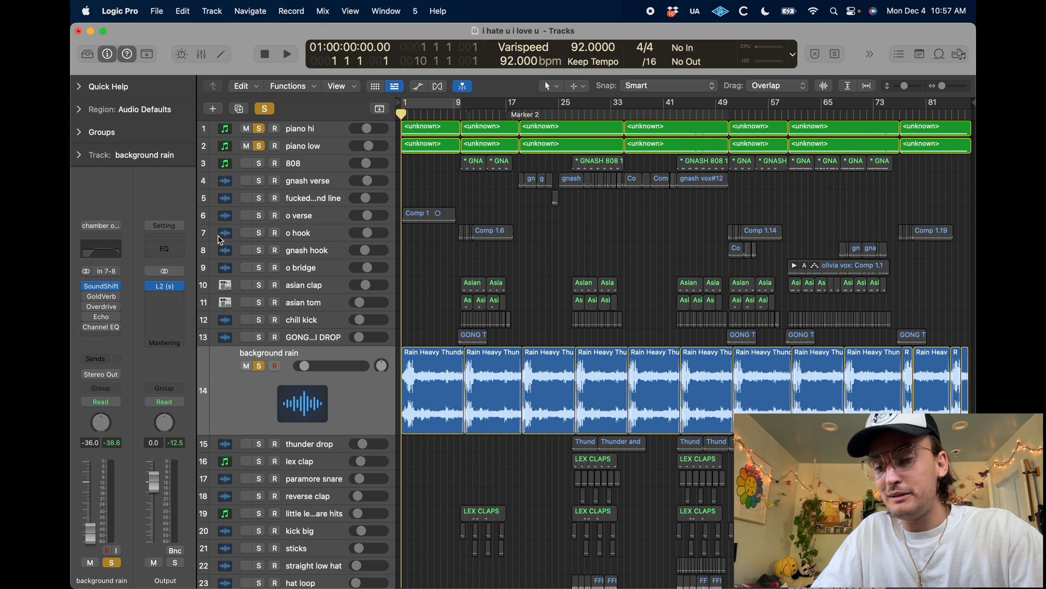
Collapse the background rain track and enlarge the thunder drop track with the playhead at bar 25
key("z")
key("space")
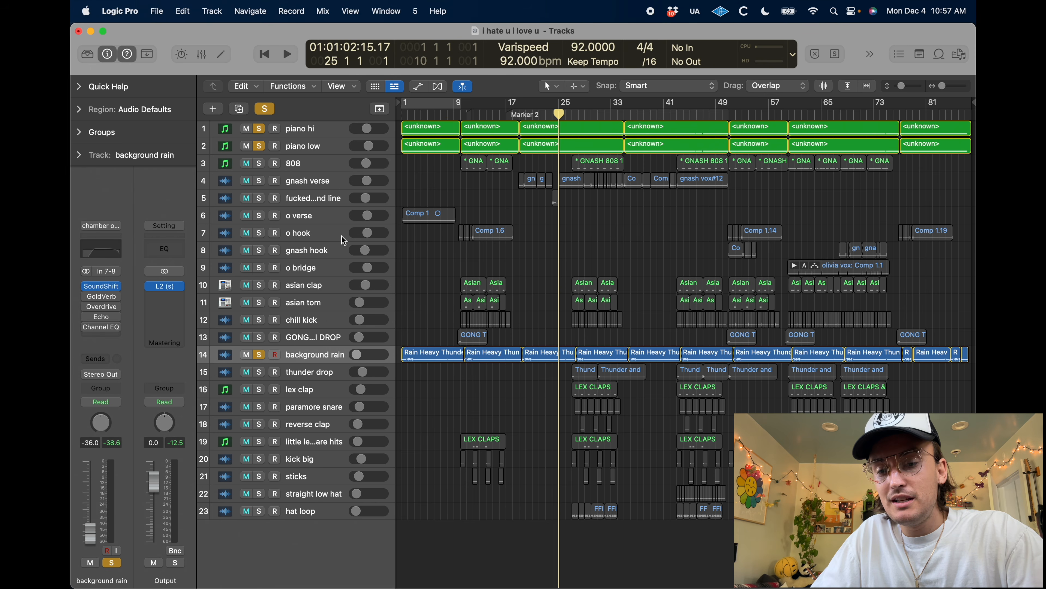
left_click(304, 367)
key("super+Right")
key("super+Right")
key("super+Right")
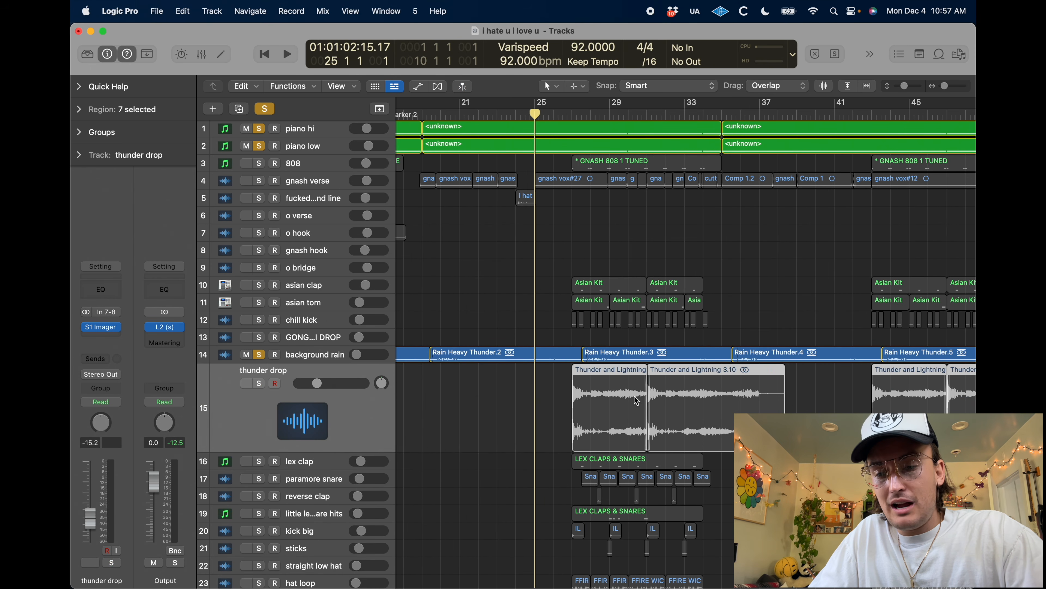
left_click(519, 423)
scroll(536, 391, "right", 3)
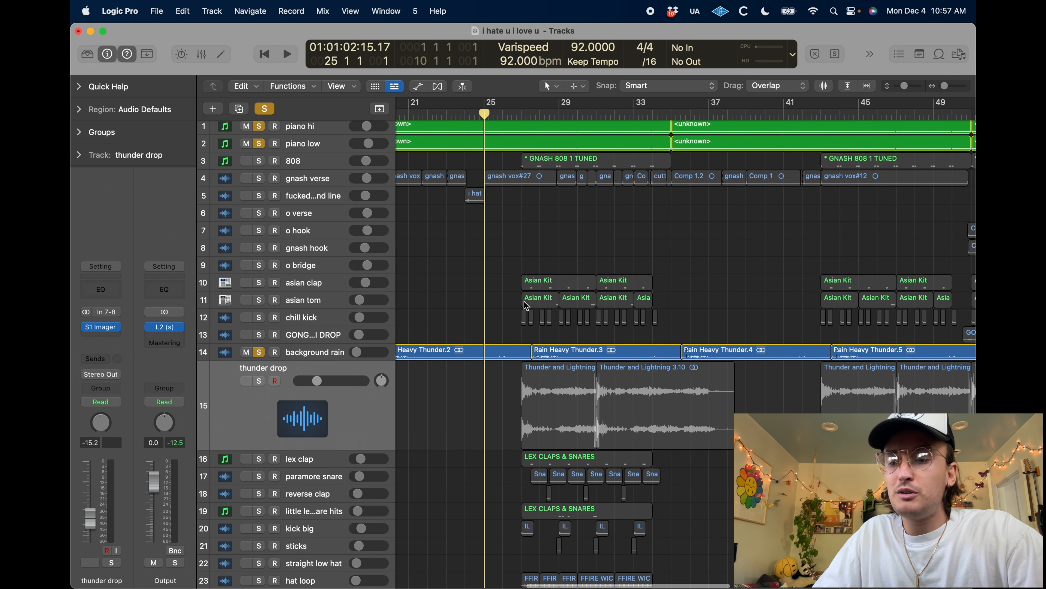
Clear the existing solos, solo only the thunder drop track, and play it through its first regions
left_click(260, 379)
key("space")
left_click(264, 109)
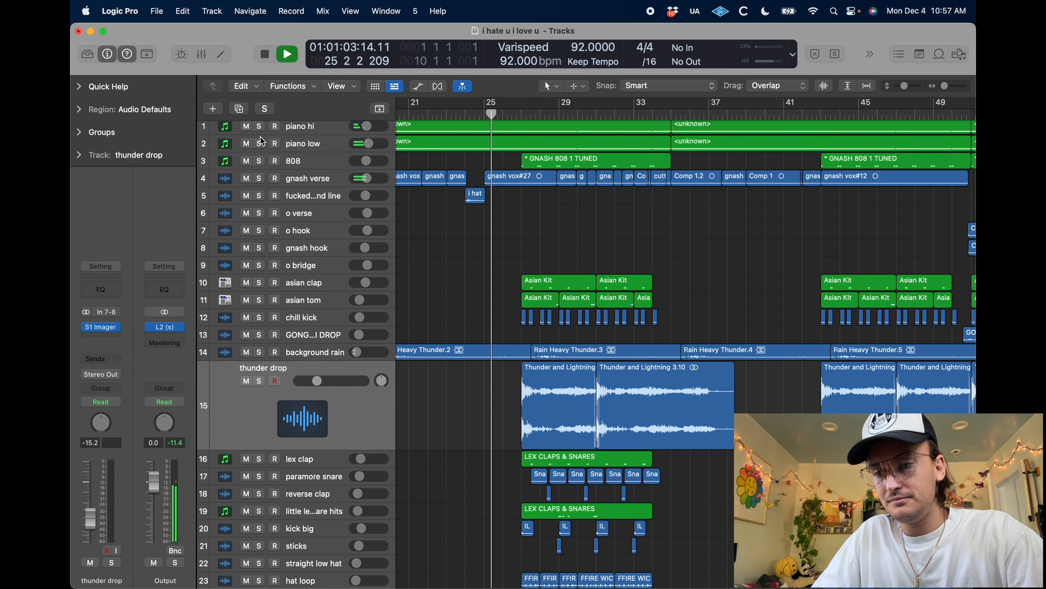
left_click(260, 381)
key("space")
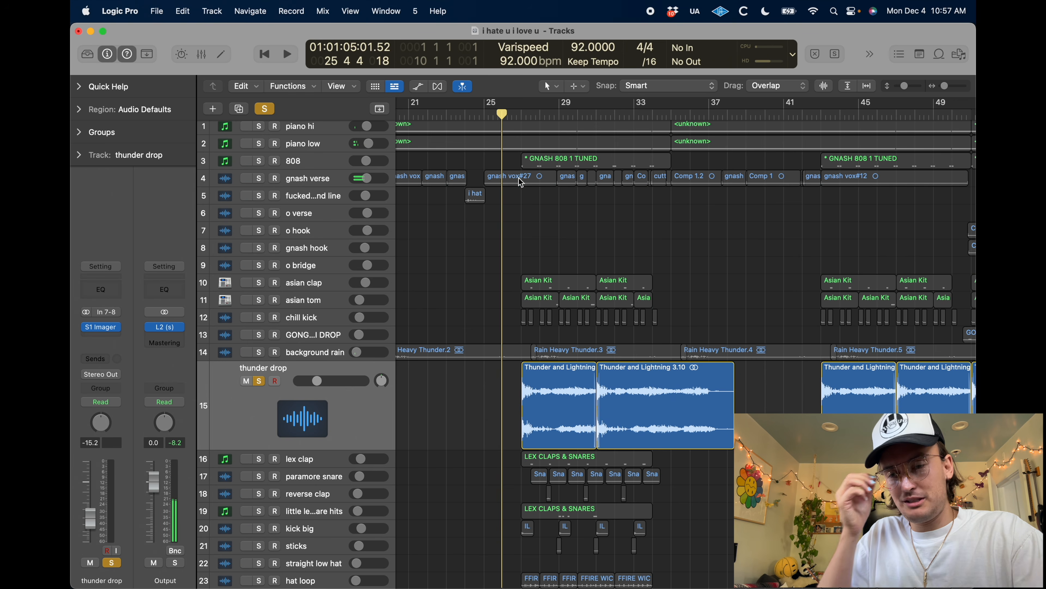
key("space")
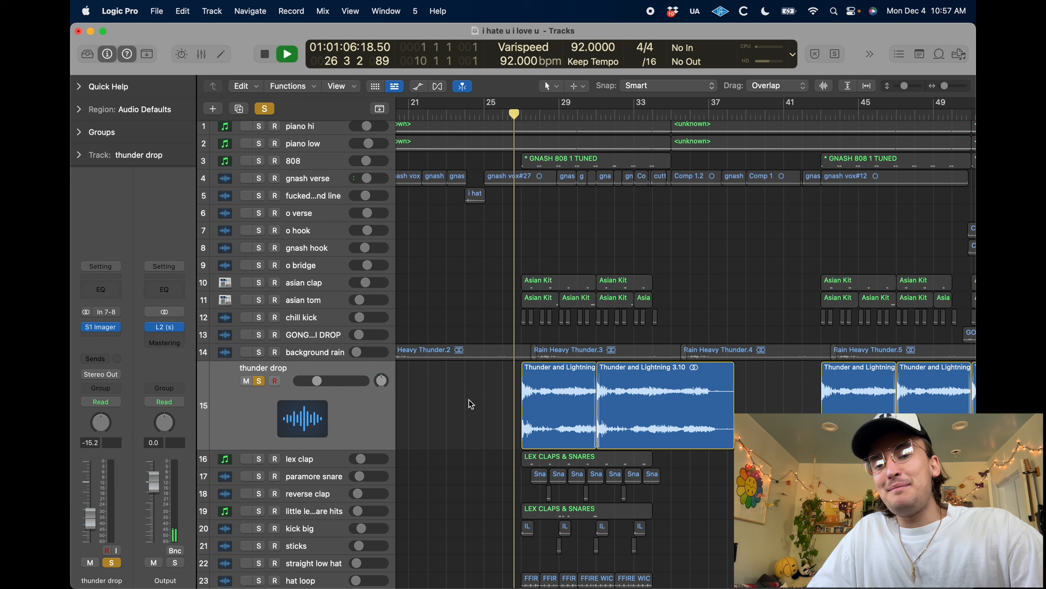
scroll(471, 404, "left", 10)
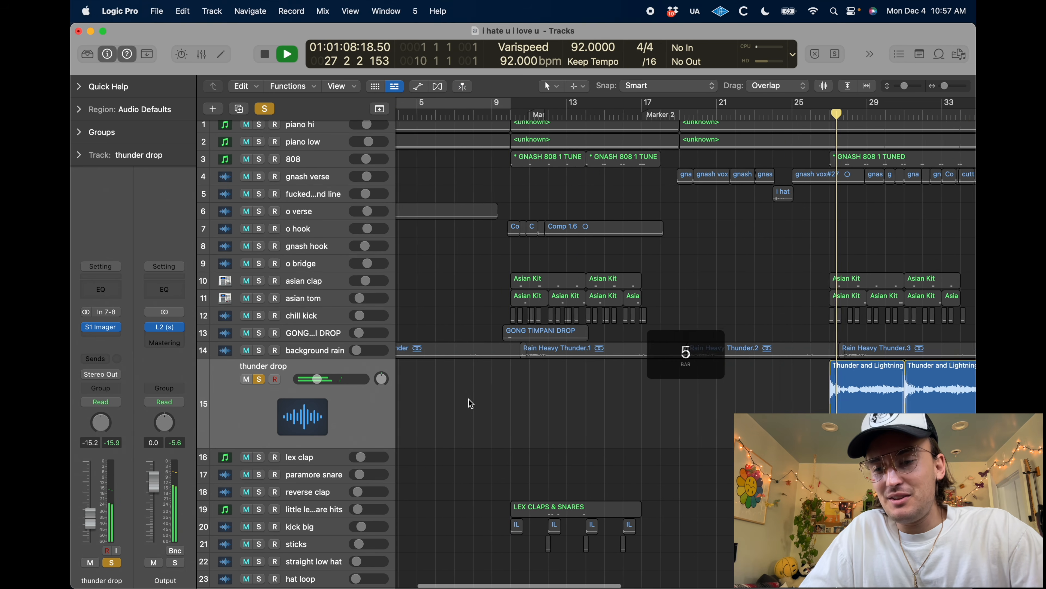
scroll(634, 395, "right", 3)
scroll(634, 394, "down", 3)
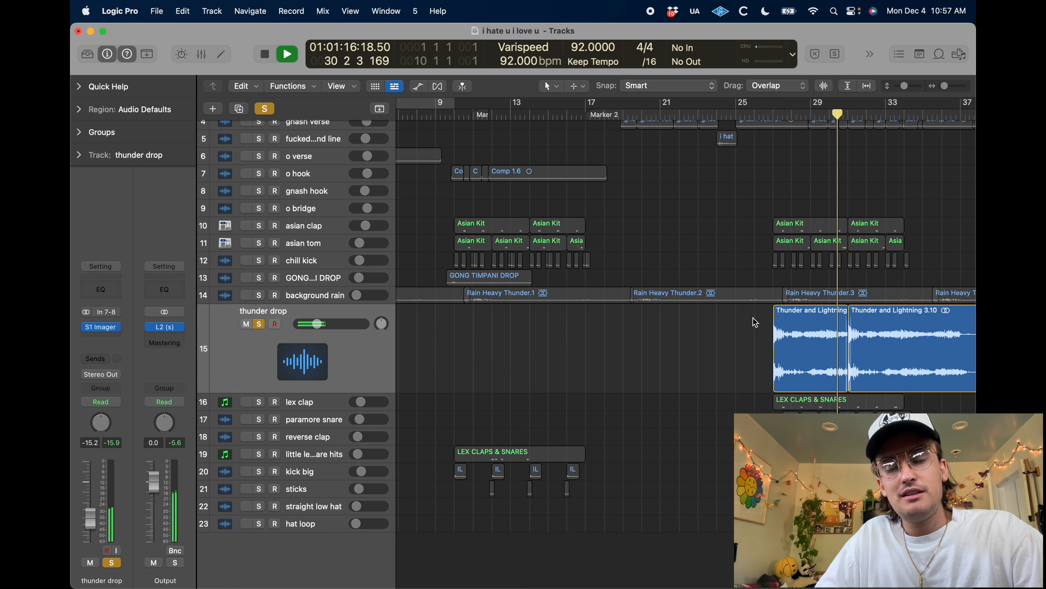
Replay the thunder drop from bar 26, clear its solo to hear the full mix, and skip to about bar 30
left_click(758, 113)
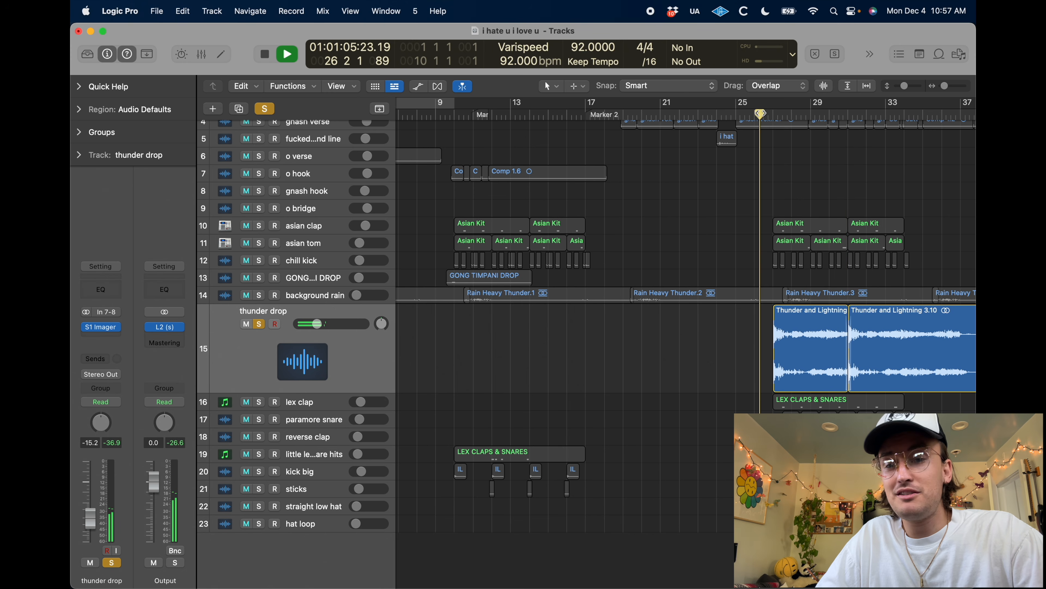
left_click(265, 108)
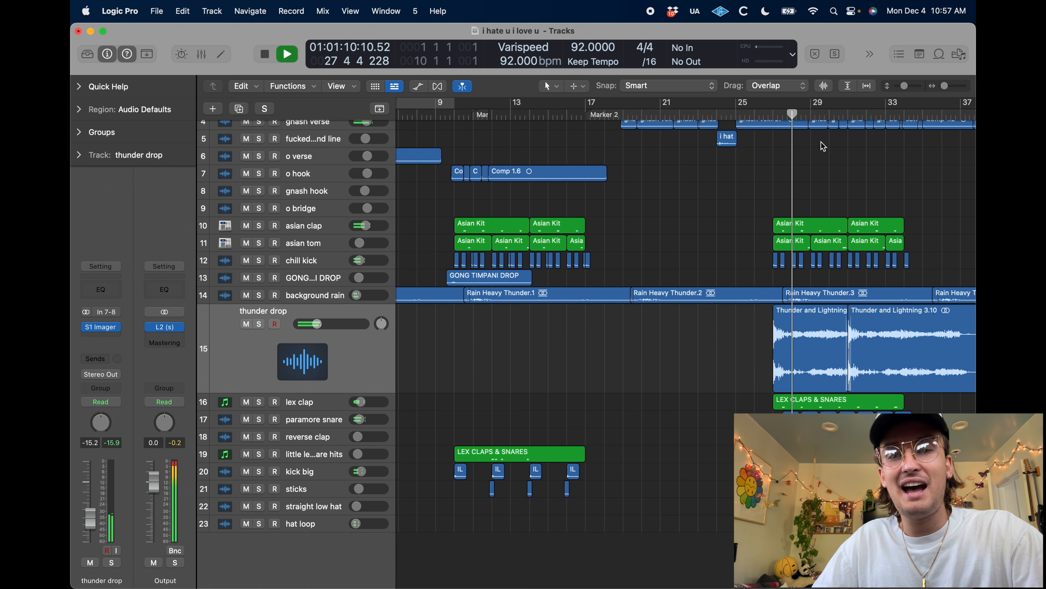
left_click(840, 112)
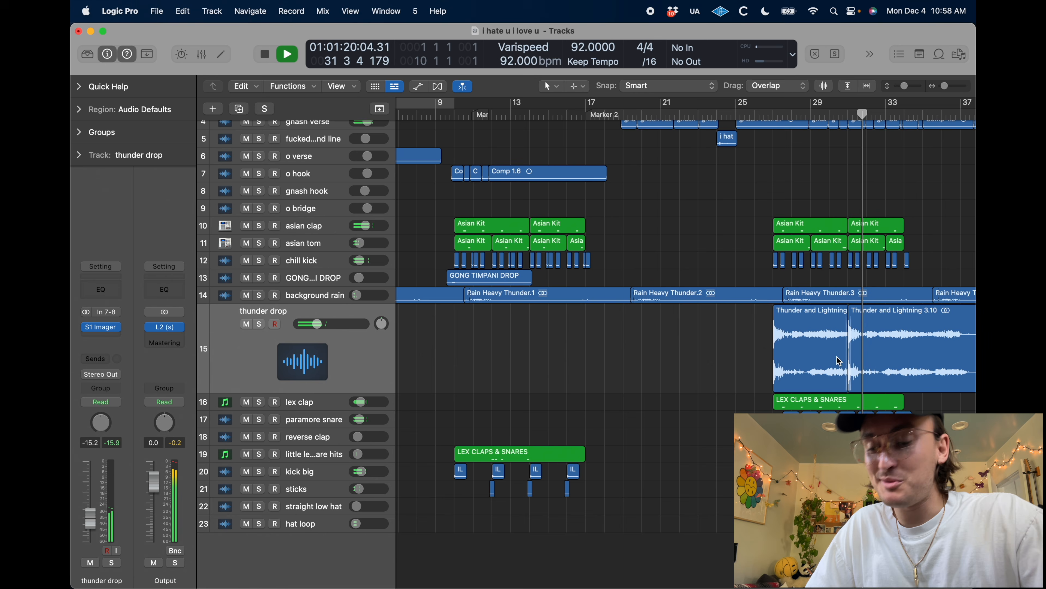
Stop playback, collapse the thunder drop track, and solo and enlarge the lex clap track with the playhead at bar 27
scroll(839, 361, "up", 3)
key("space")
left_click(264, 391)
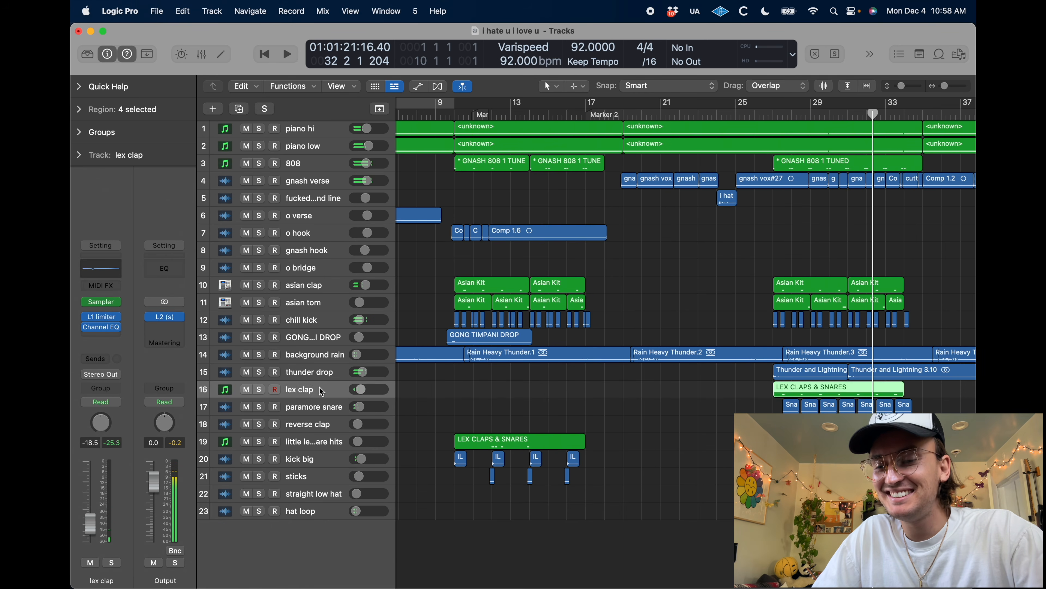
left_click(260, 401)
key("comma")
key("comma")
key("comma")
key("comma")
key("comma")
key("comma")
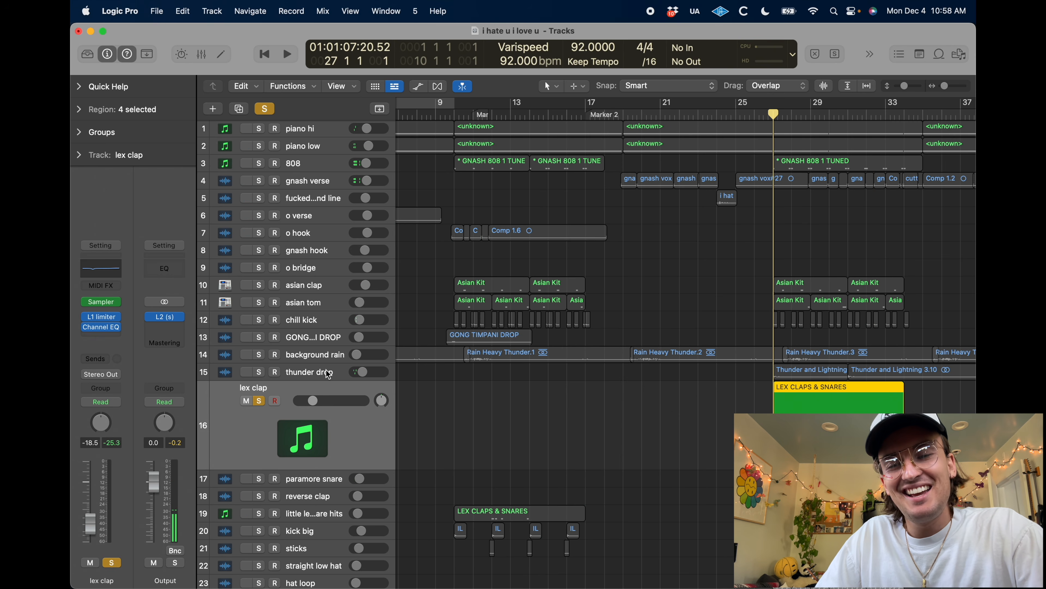
Play the soloed lex clap track from bar 27 and inspect its Sampler instrument
left_click(99, 304)
left_click(358, 98)
key("space")
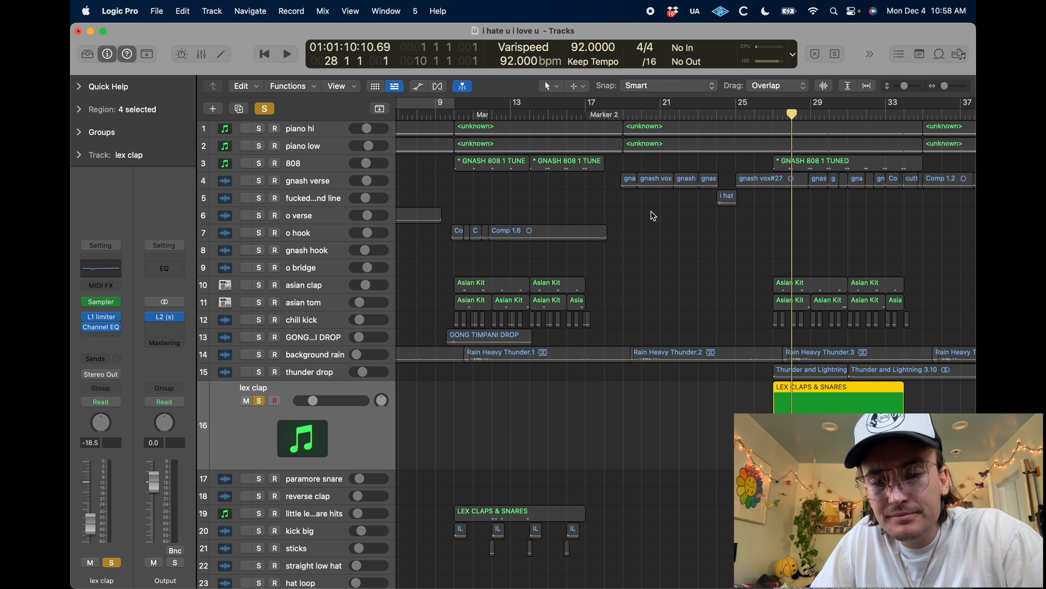
scroll(782, 308, "up", 5)
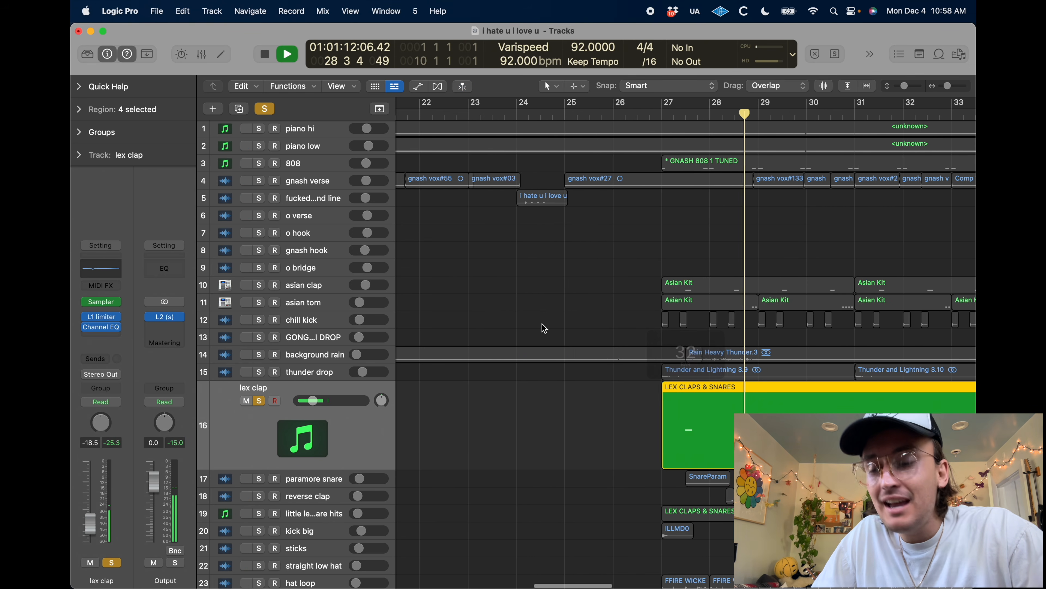
scroll(532, 309, "right", 2)
scroll(531, 306, "down", 1)
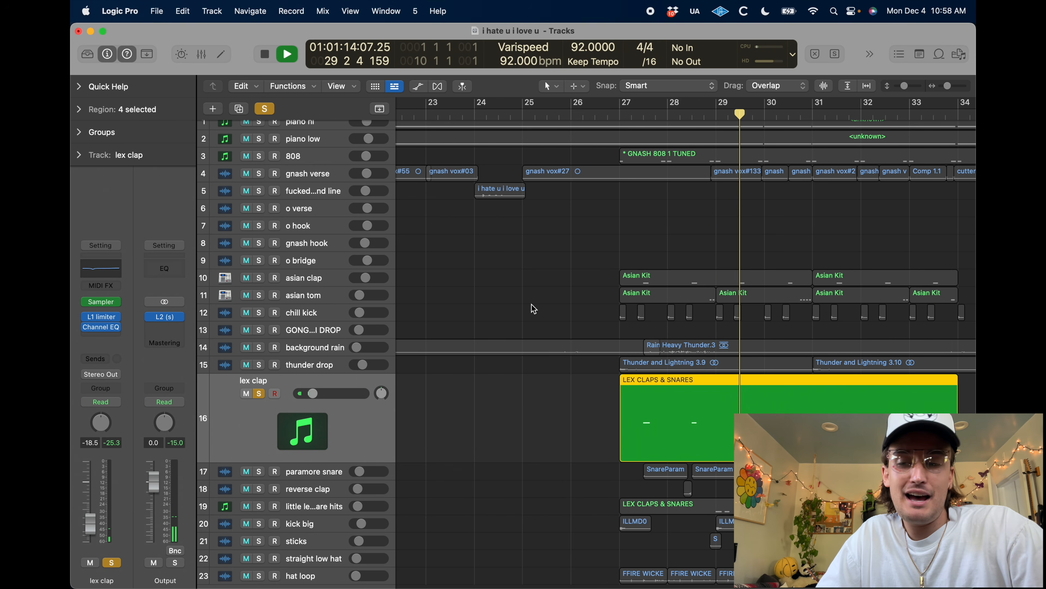
key("space")
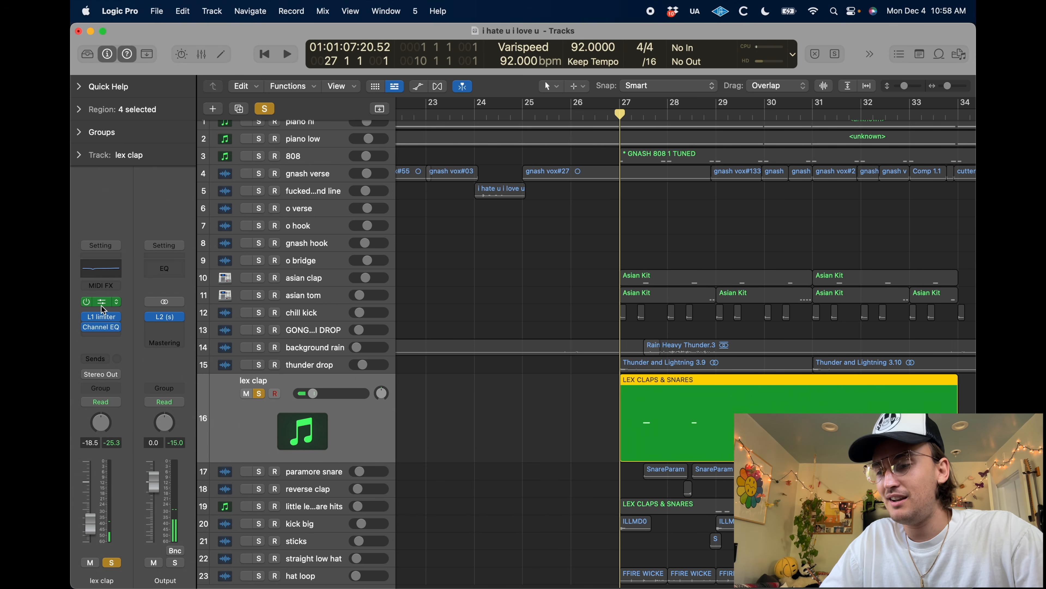
left_click(101, 303)
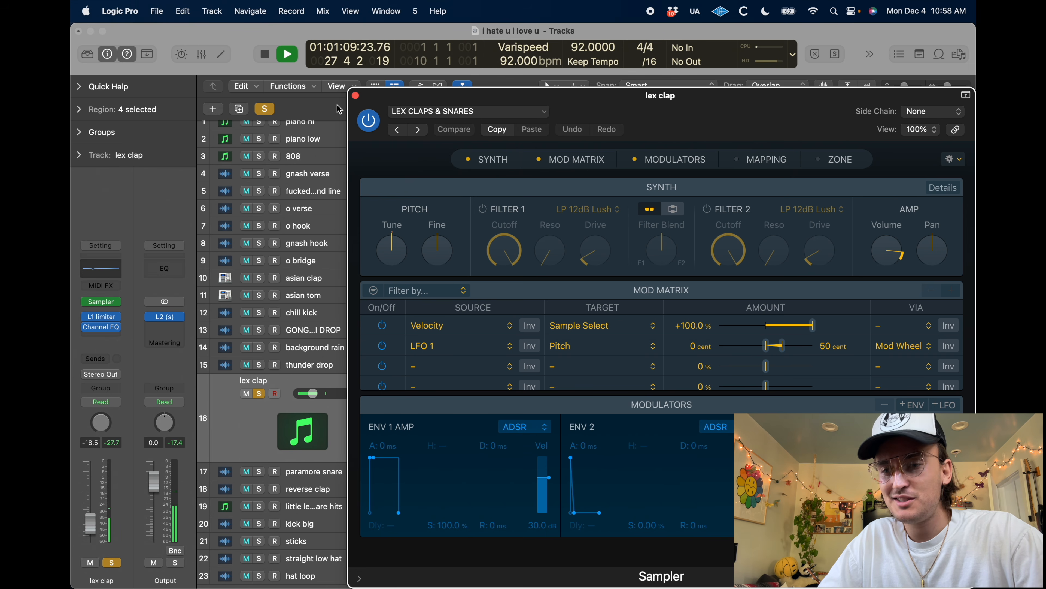
left_click(356, 97)
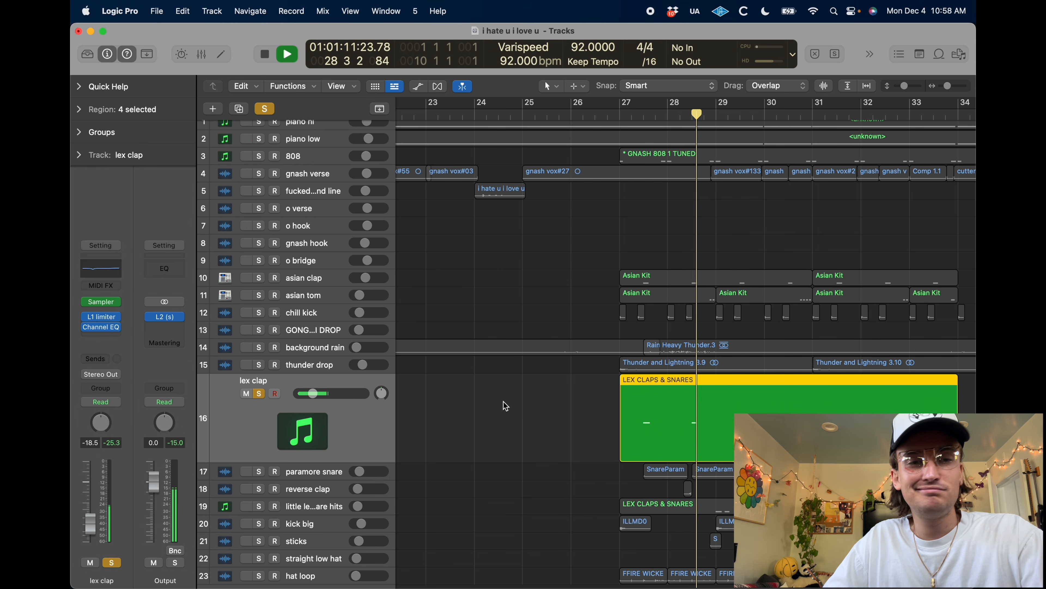
Add the asian clap, asian tom and chill kick tracks to the lex clap solo and listen to them together
left_click(259, 277)
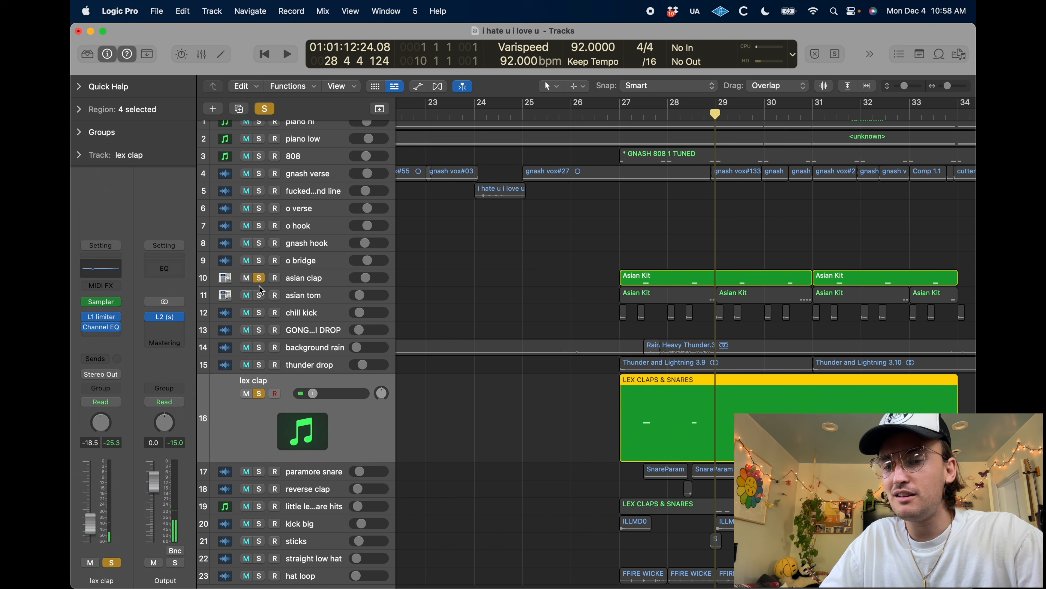
left_click(259, 296)
key("shift+space")
left_click(547, 312)
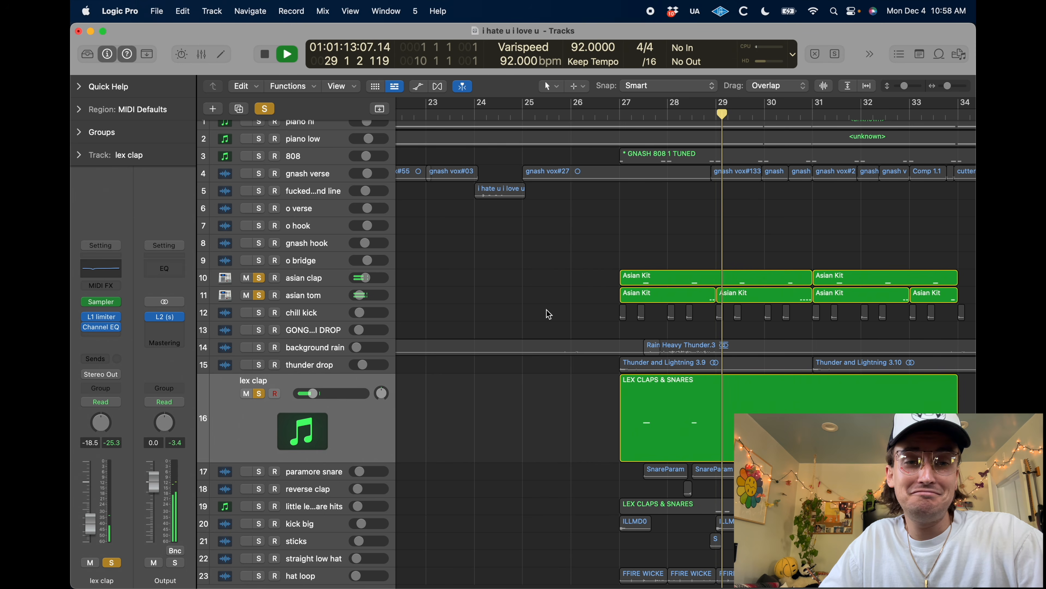
key("space")
left_click(258, 314)
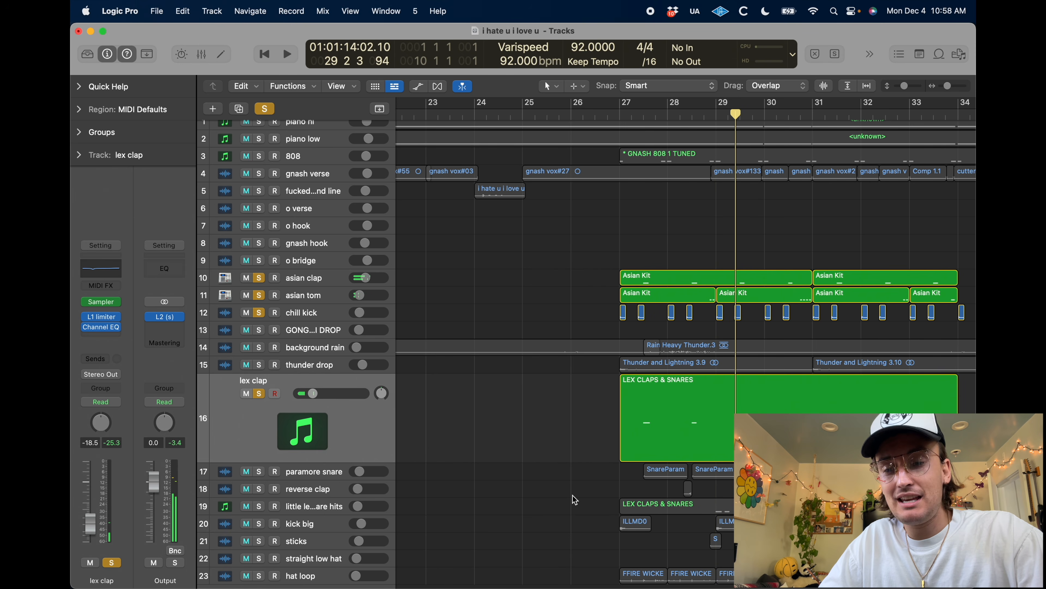
key("space")
Add the gong timpani drop, background rain and thunder drop tracks to the solo group and play from bar 27
key("space")
left_click(259, 330)
left_click(259, 348)
left_click(259, 365)
key("space")
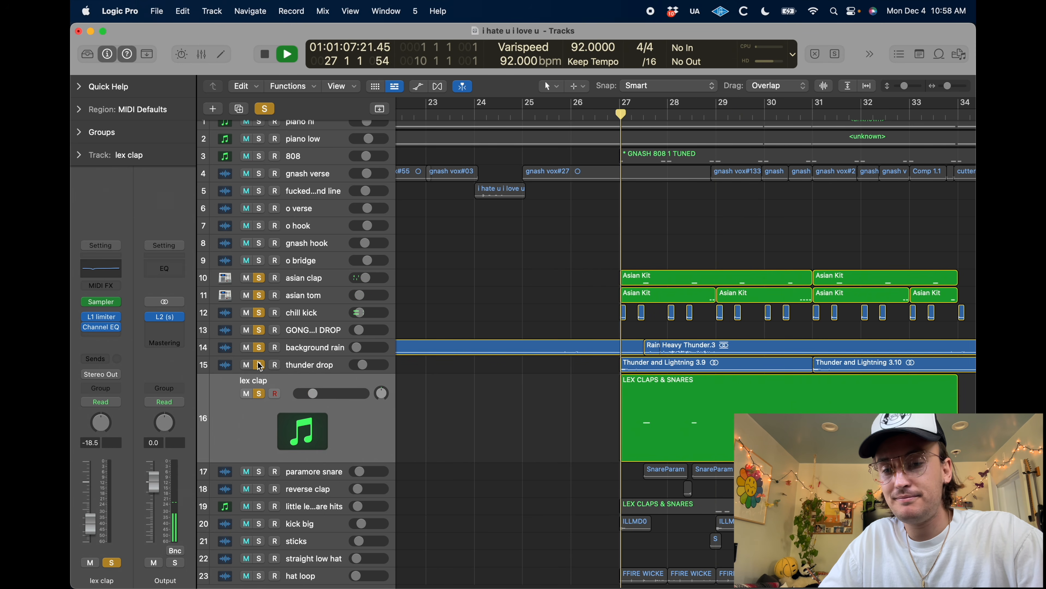
scroll(447, 321, "down", 3)
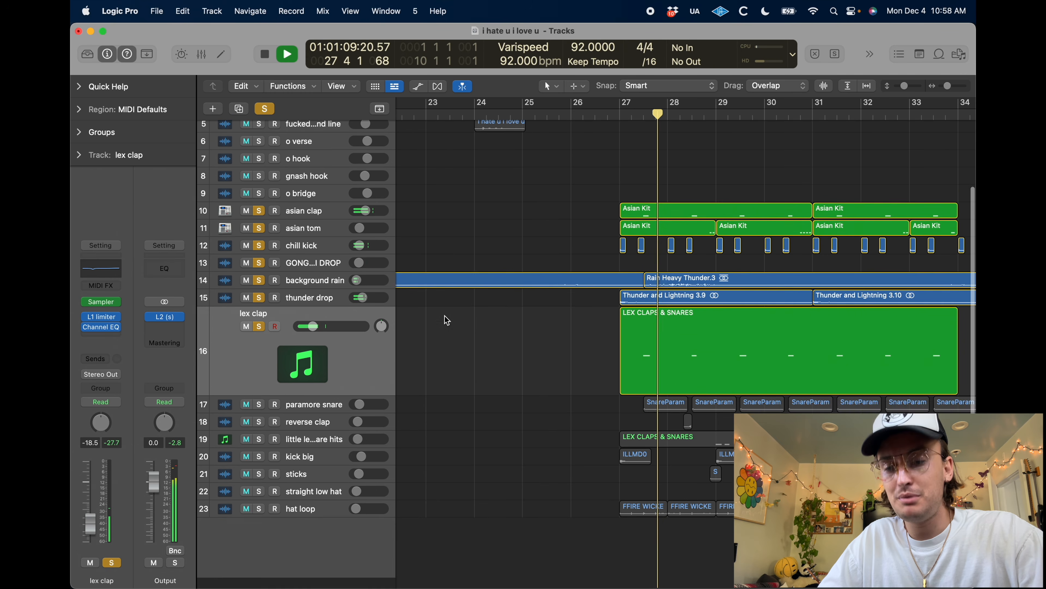
key("space")
Enlarge and solo the paramore snare track, remove the solo from tracks 10 to 16, and play the snare alone
left_click(260, 416)
left_click(318, 421)
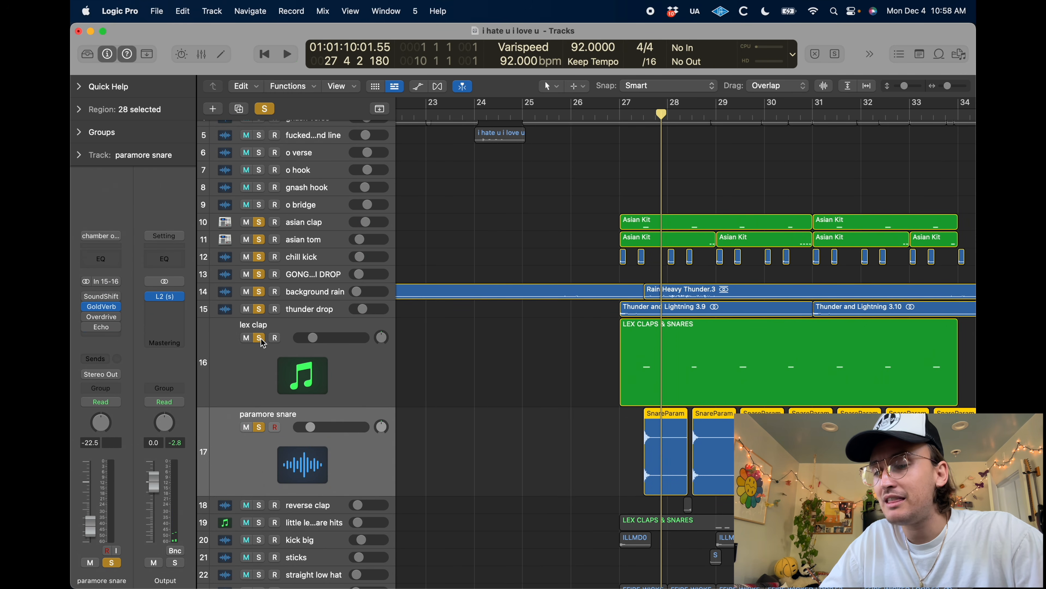
left_click_drag(261, 337, 263, 222)
key("space")
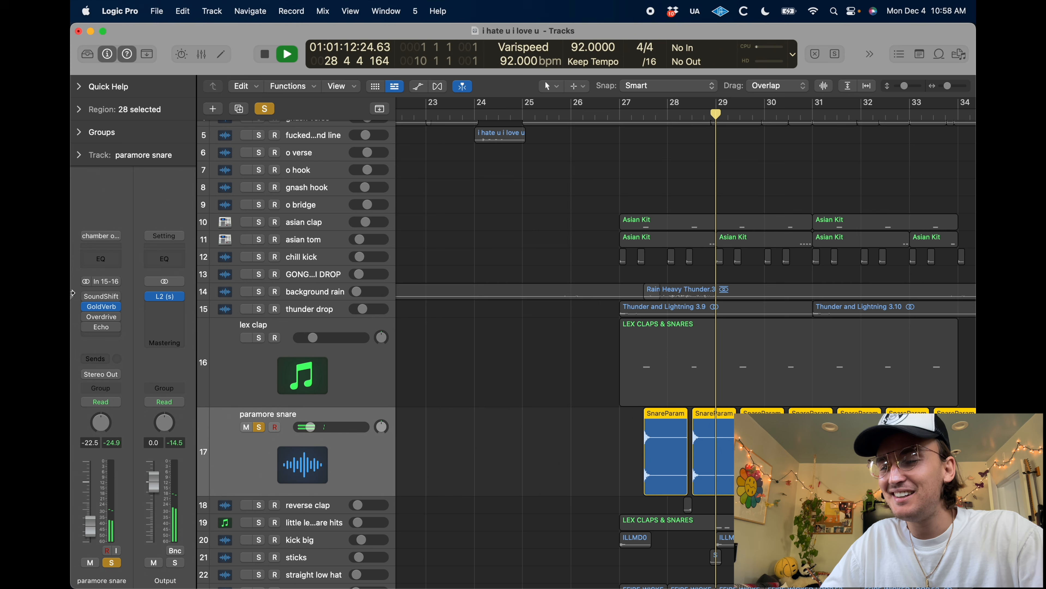
key("space")
Solo tracks 10 to 16 again and inspect the GoldVerb reverb on the paramore snare track
left_click_drag(259, 223, 254, 332)
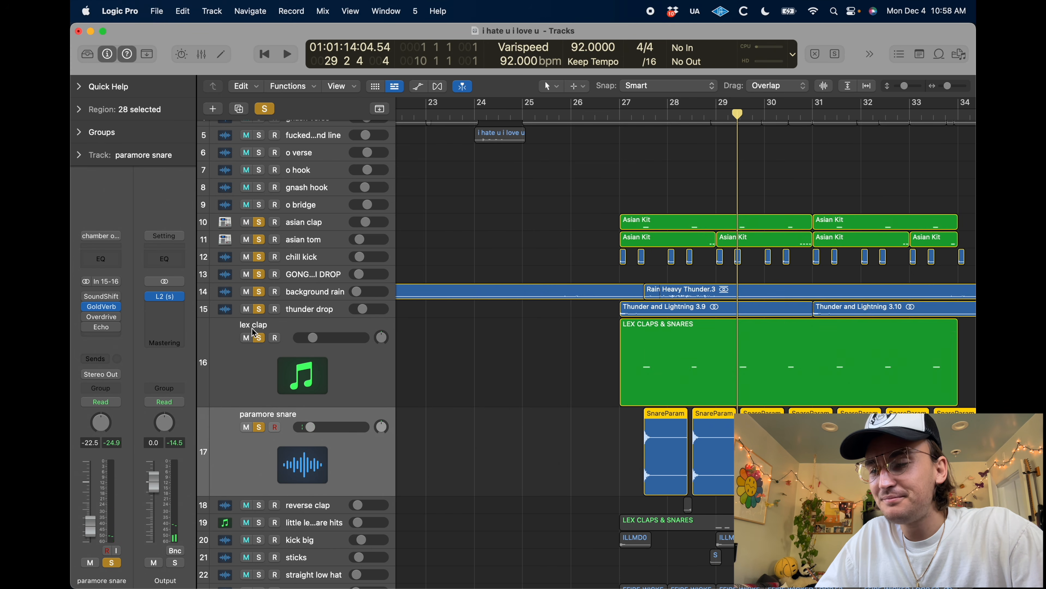
left_click(101, 307)
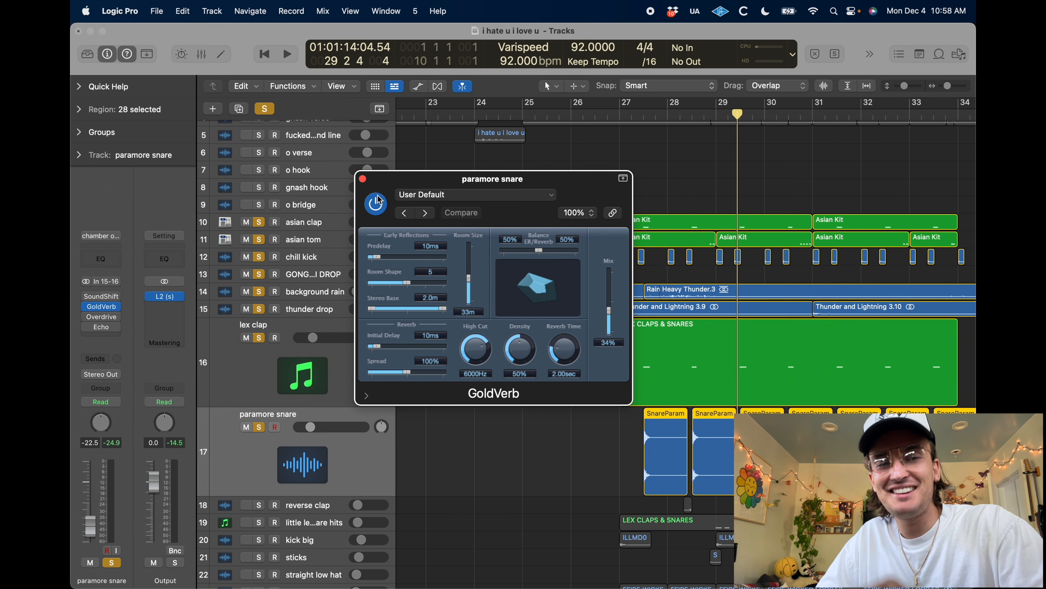
left_click(362, 180)
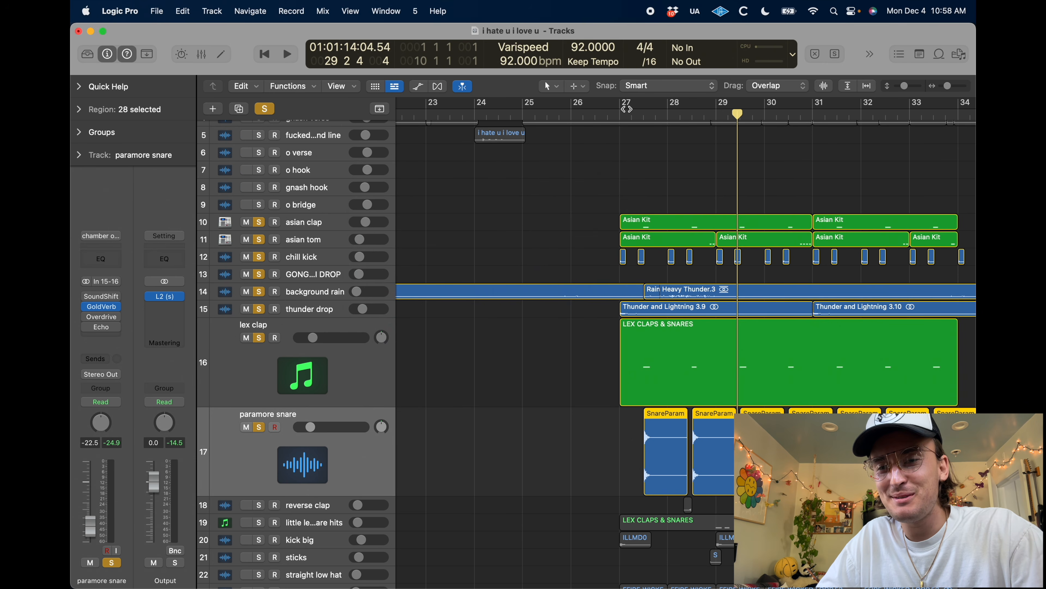
Play the soloed group from bar 26 beat 4 and add the enlarged little lex snare hits track to it
left_click(608, 113)
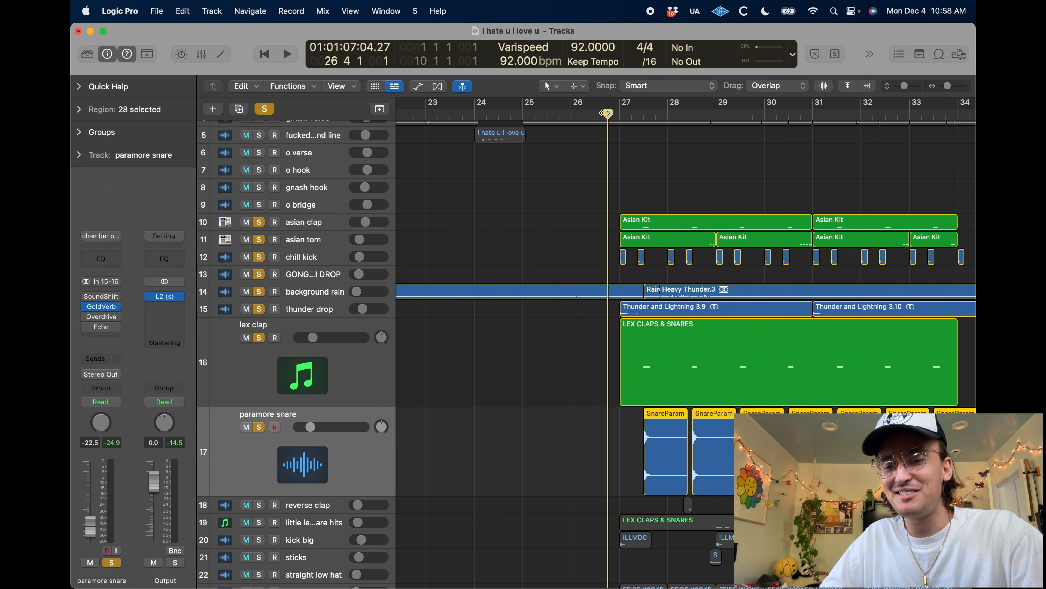
key("space")
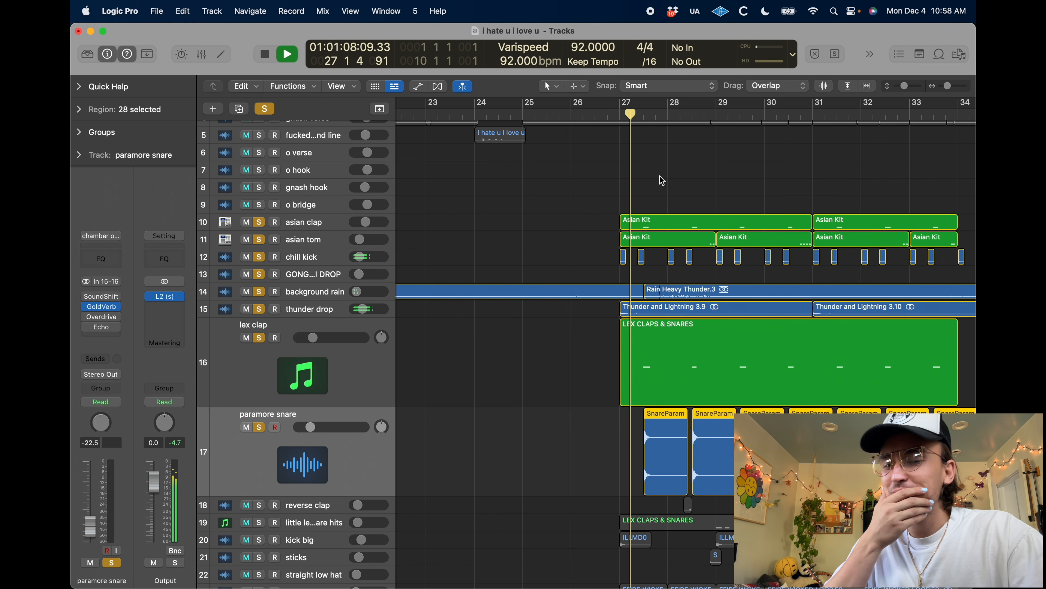
scroll(610, 404, "down", 3)
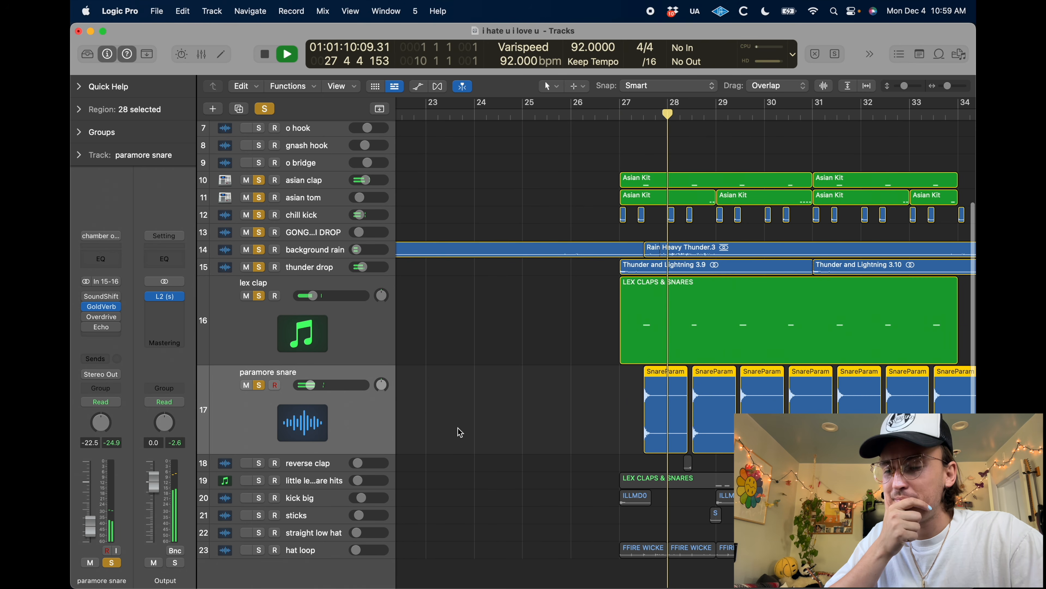
left_click(304, 487)
key("ctrl+alt+super+z")
scroll(455, 459, "down", 3)
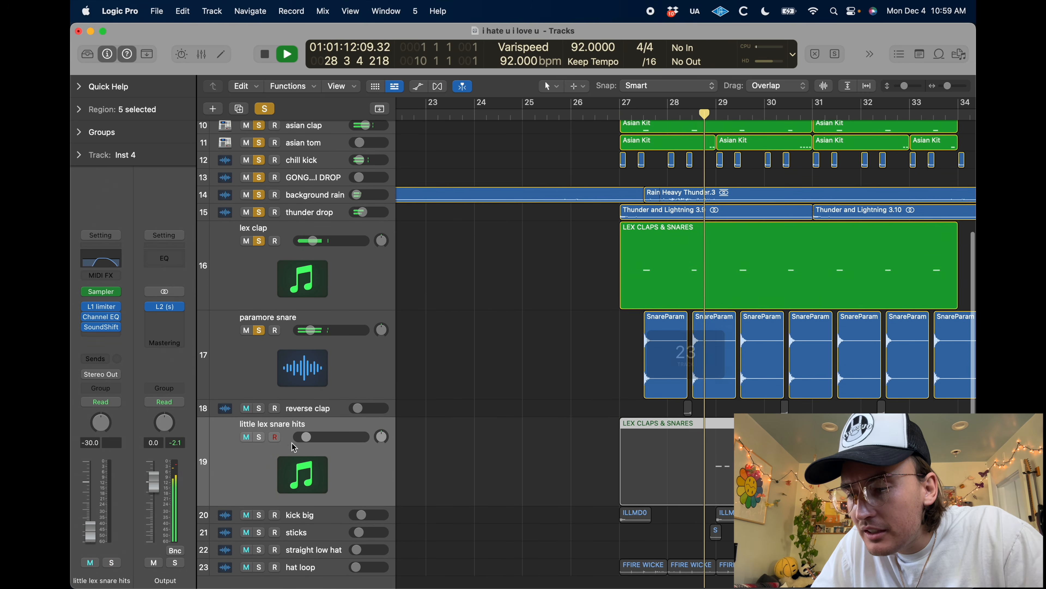
left_click(261, 437)
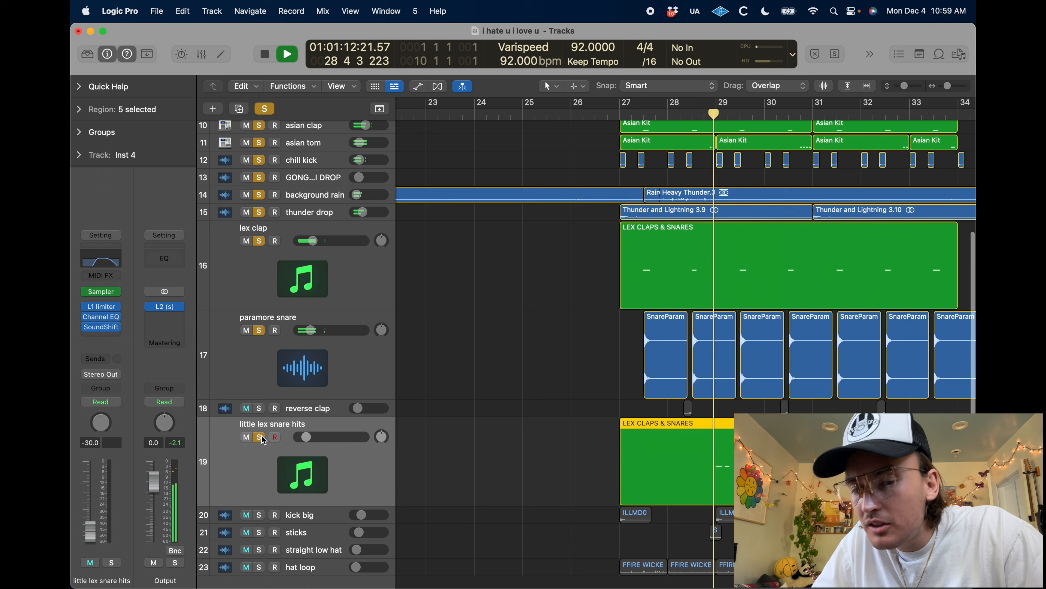
left_click(702, 112)
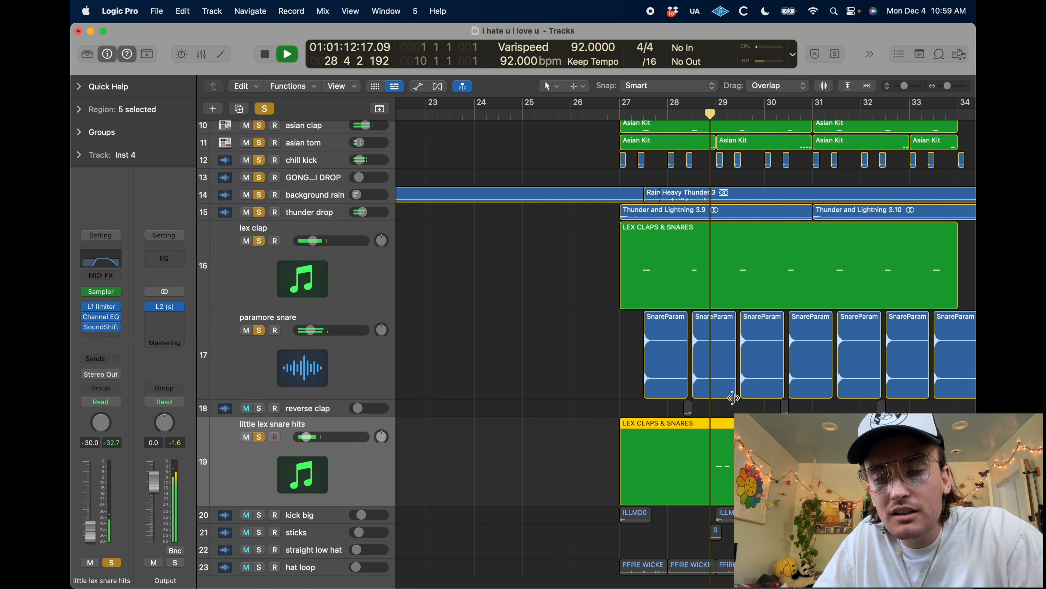
Clear all solos, solo only the little lex snare hits track, and play it from bar 29 and again from bar 27
left_click(265, 109)
key("space")
left_click(258, 438)
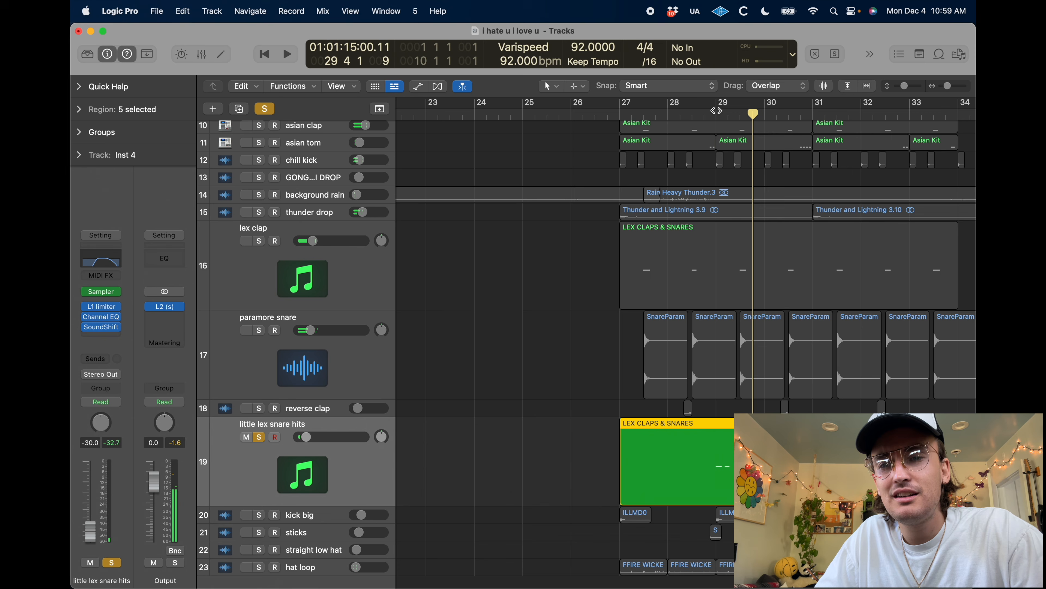
left_click(716, 110)
key("space")
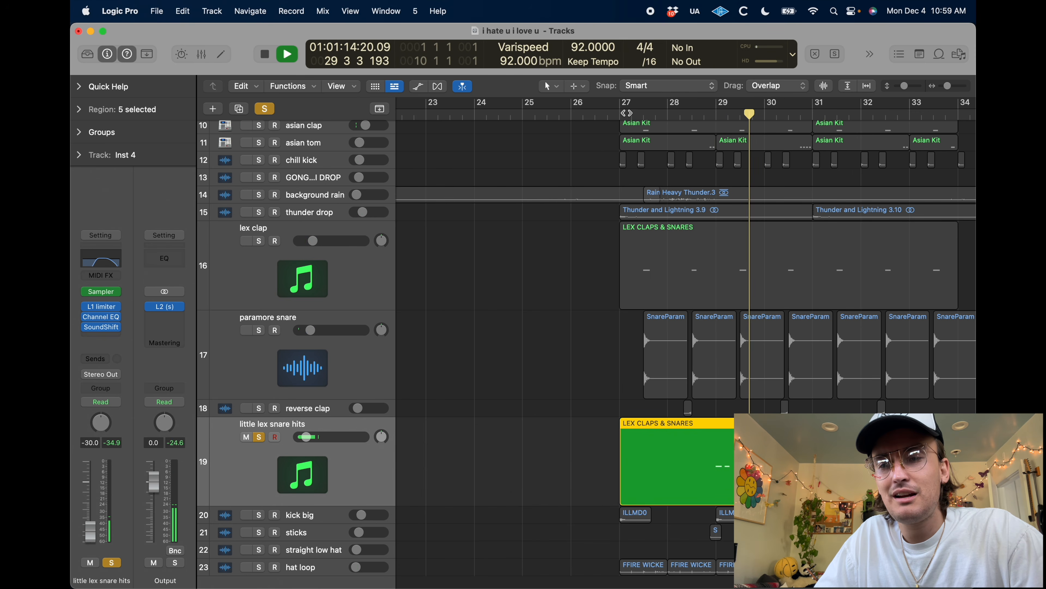
left_click(623, 113)
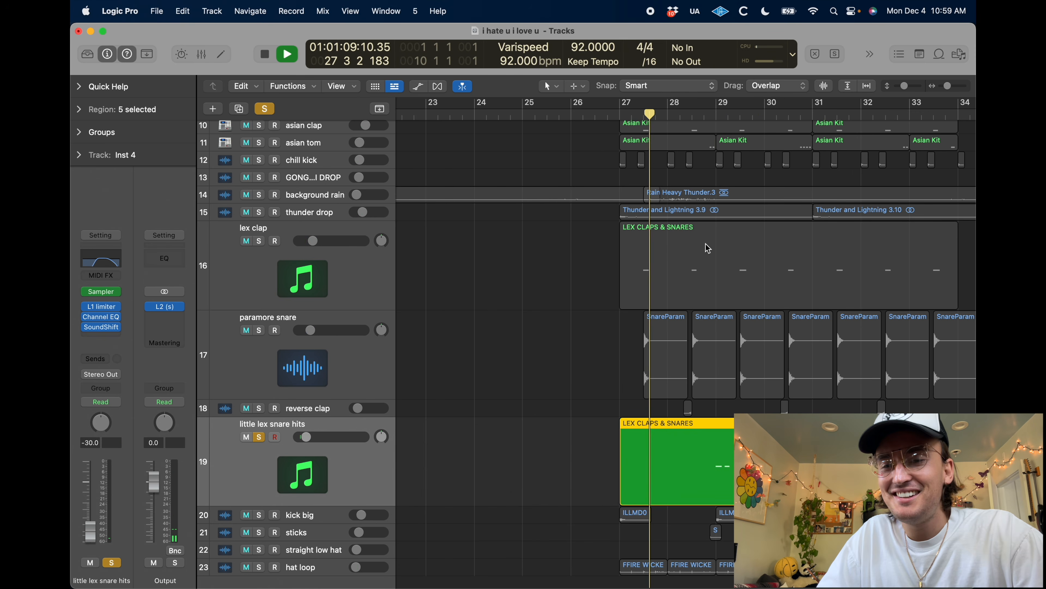
Add the reverse clap, lex clap and paramore snare tracks to the soloed little lex snare hits and play them together
scroll(731, 280, "up", 1)
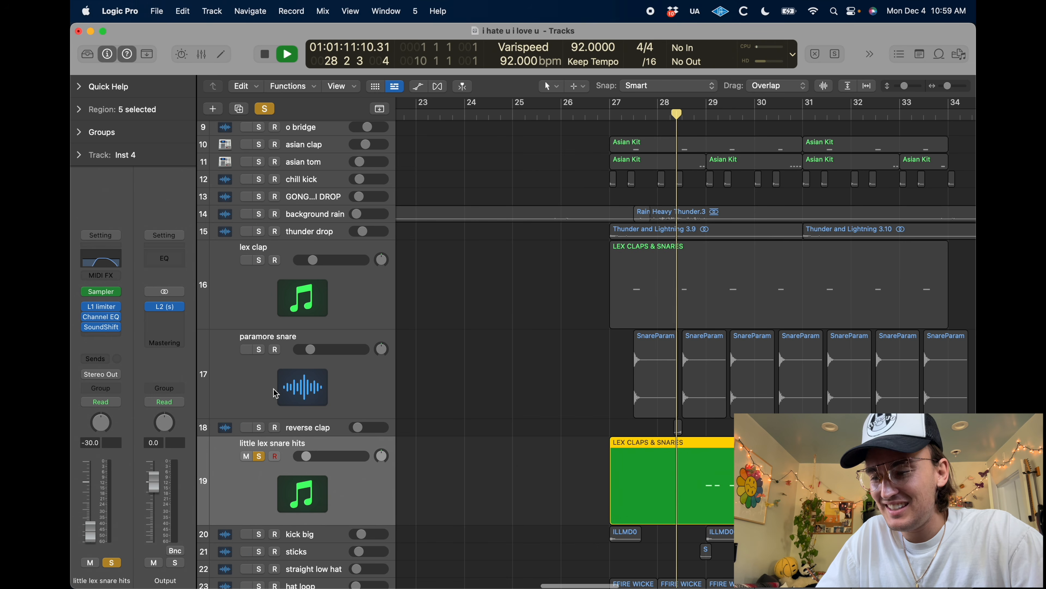
key("space")
left_click(259, 428)
key("space")
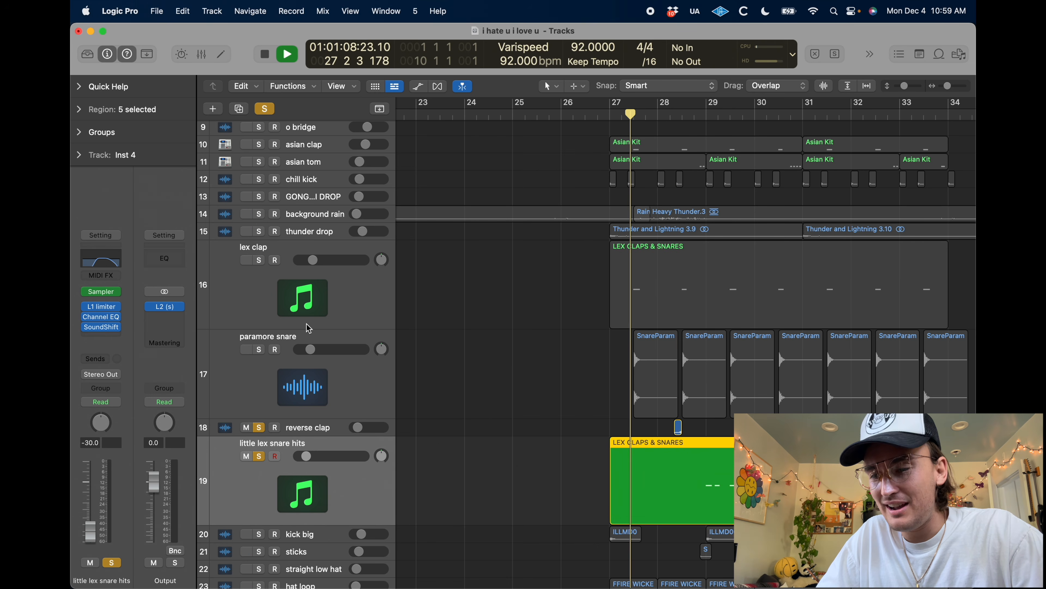
left_click(259, 260)
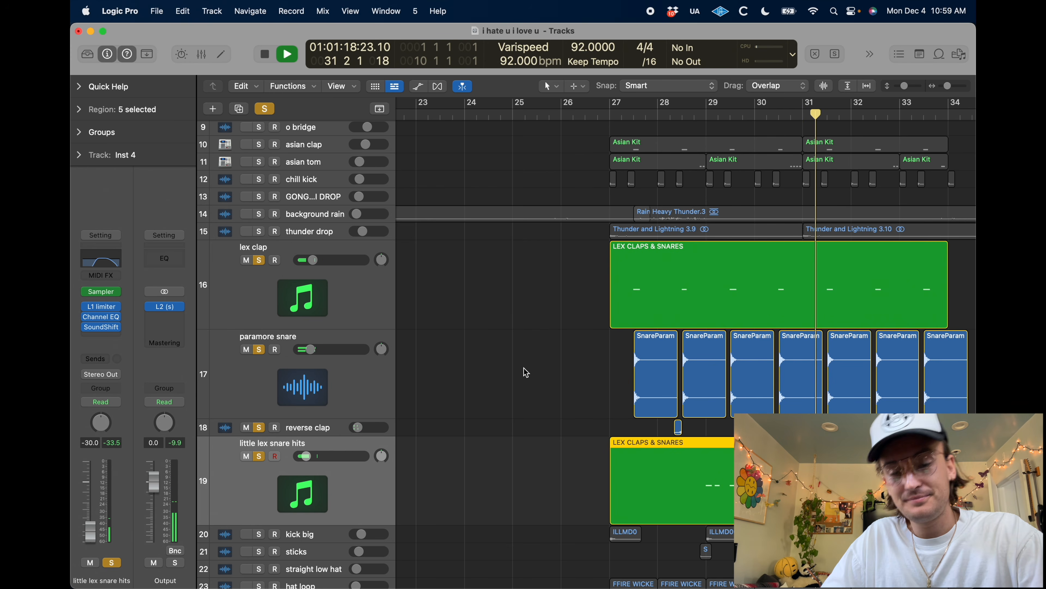
Add the kick big track to the soloed claps and snares and play the group from just before bar 27
key("space")
left_click(260, 533)
key("comma")
key("comma")
key("comma")
key("comma")
key("comma")
key("comma")
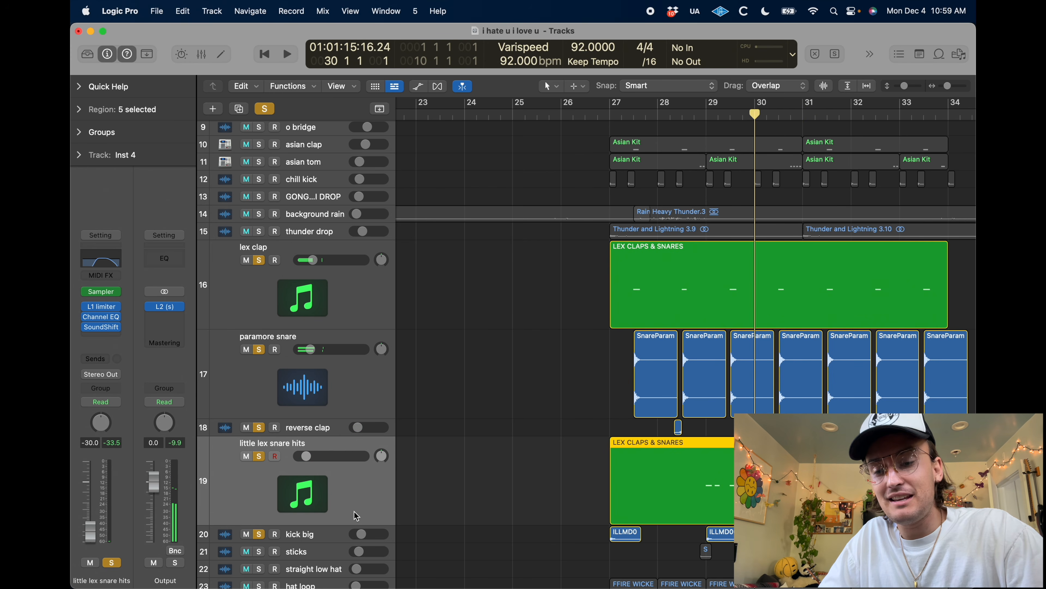
scroll(430, 549, "down", 3)
key("space")
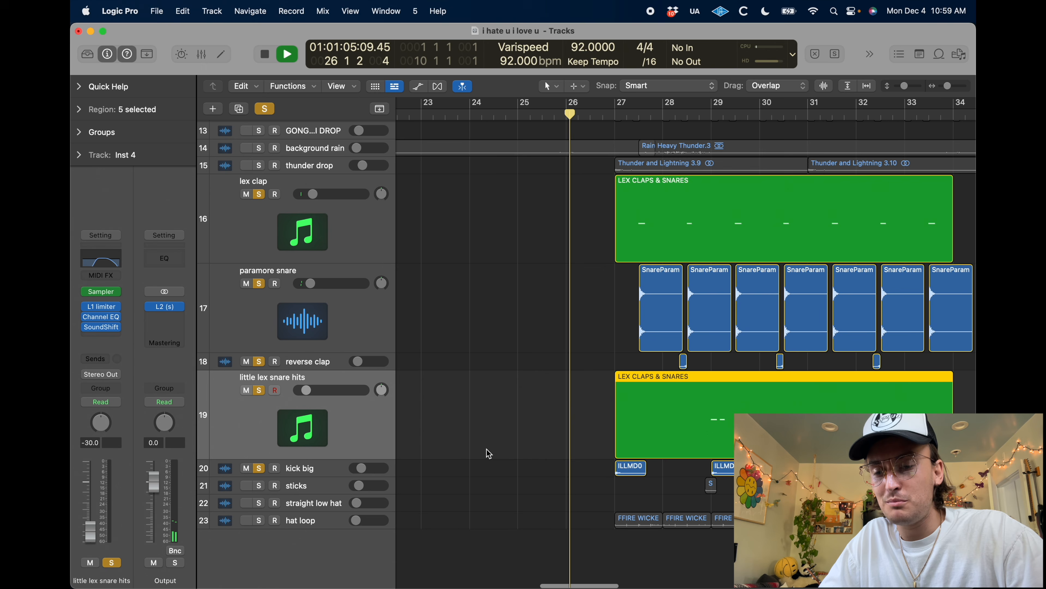
Add the thunder drop track to the soloed group, play it through bar 27, and select the kick big track
key("space")
left_click(259, 165)
key("space")
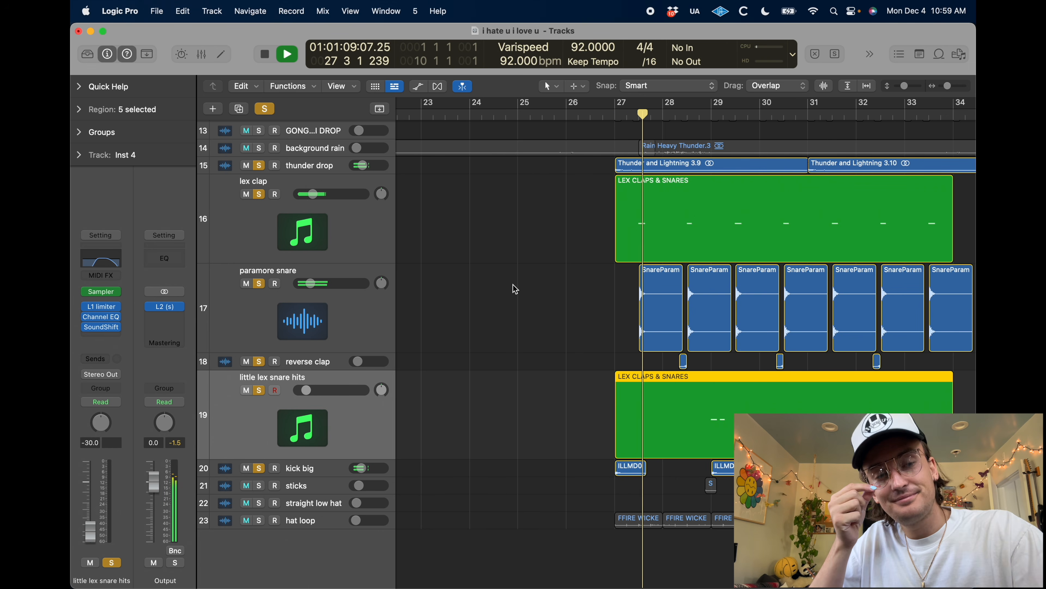
left_click(313, 466)
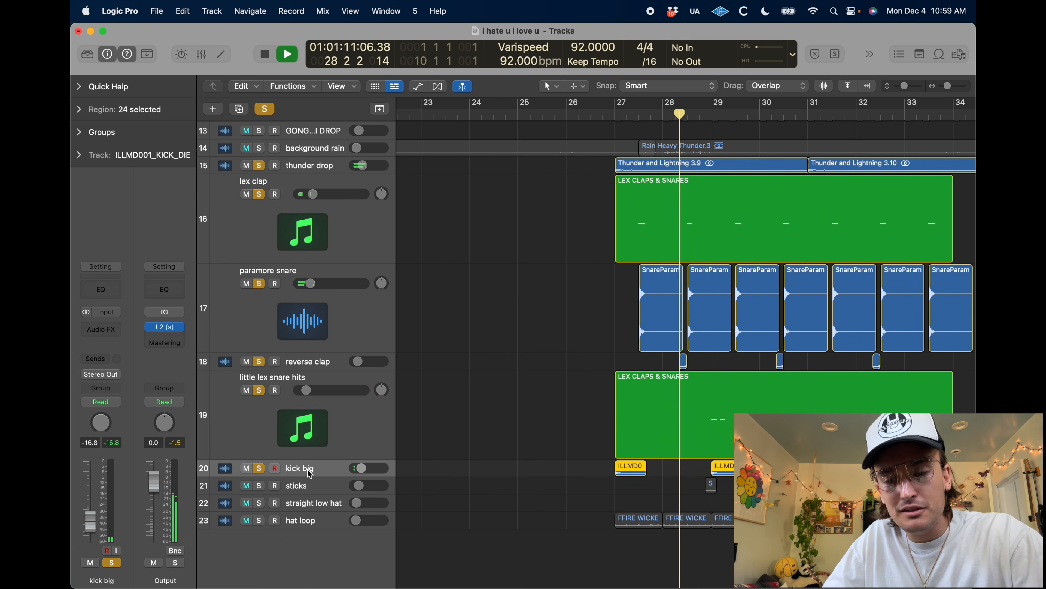
key("space")
Solo only the sticks track, enlarge it, and place the playhead at bar 28
left_click(303, 488)
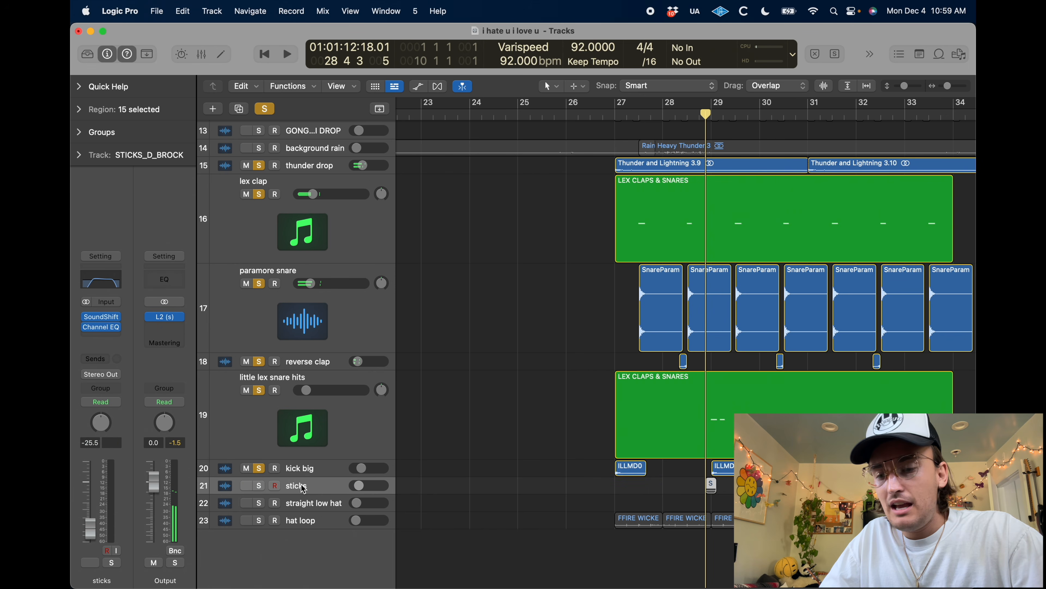
left_click_drag(263, 471, 264, 173)
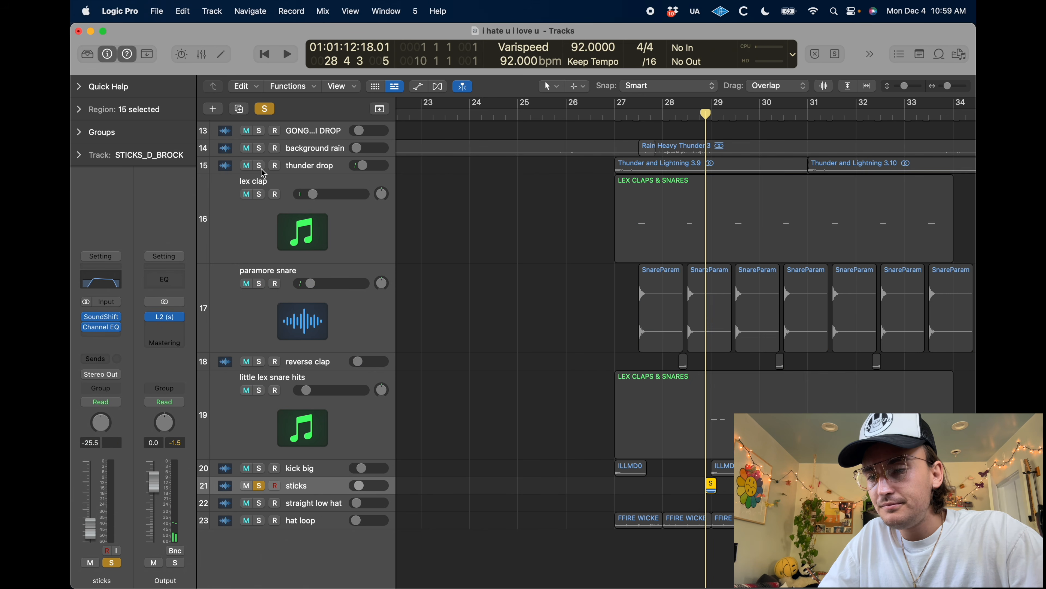
key("ctrl+z")
key("comma")
key("period")
key("comma")
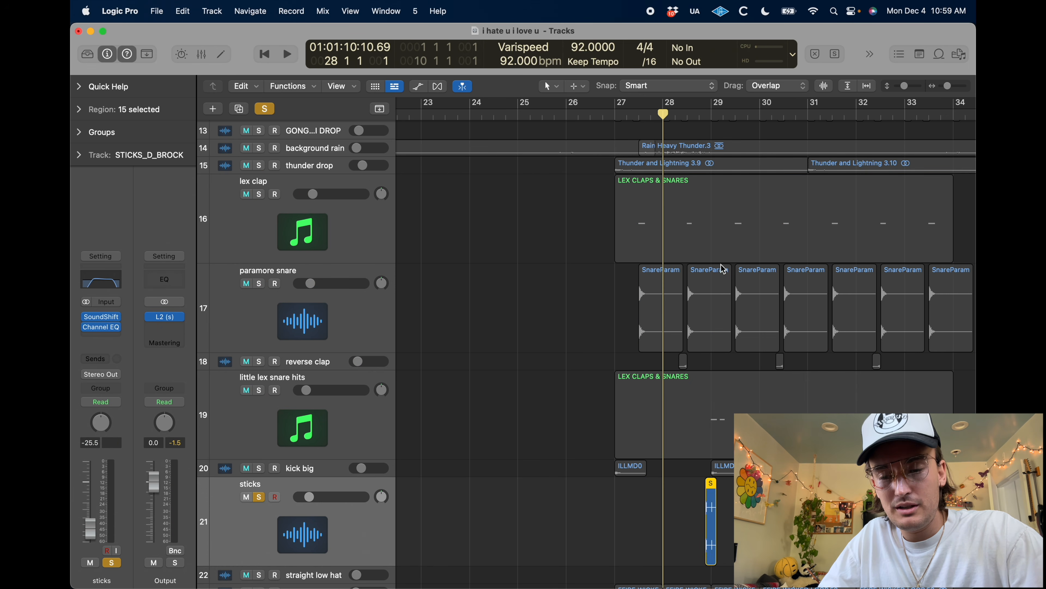
Play the soloed sticks track through its first region around bar 29 in a close-up view
key("super+Right")
key("super+Right")
scroll(796, 371, "right", 3)
scroll(796, 370, "down", 1)
key("space")
scroll(712, 360, "right", 3)
scroll(711, 360, "down", 2)
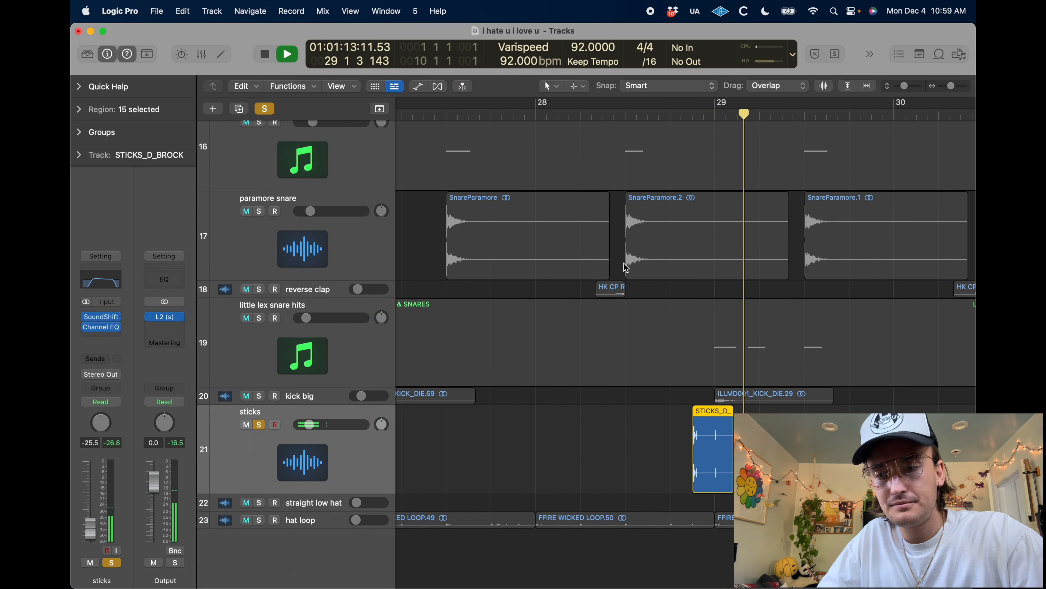
scroll(614, 228, "left", 3)
key("space")
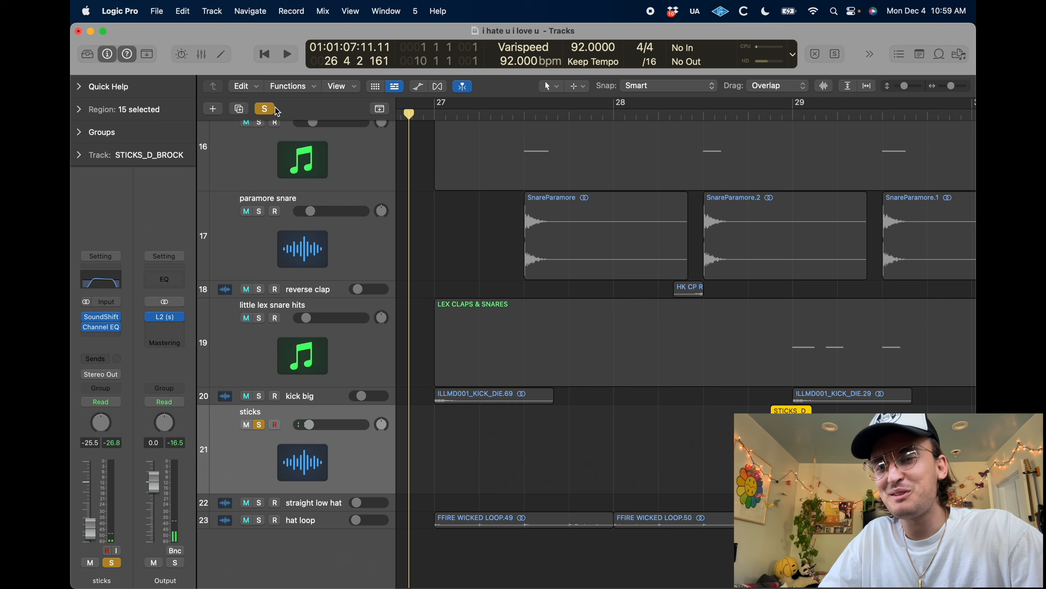
Clear all solos and play the full arrangement from bar 26 beat 4 in a wider view
left_click(275, 109)
key("space")
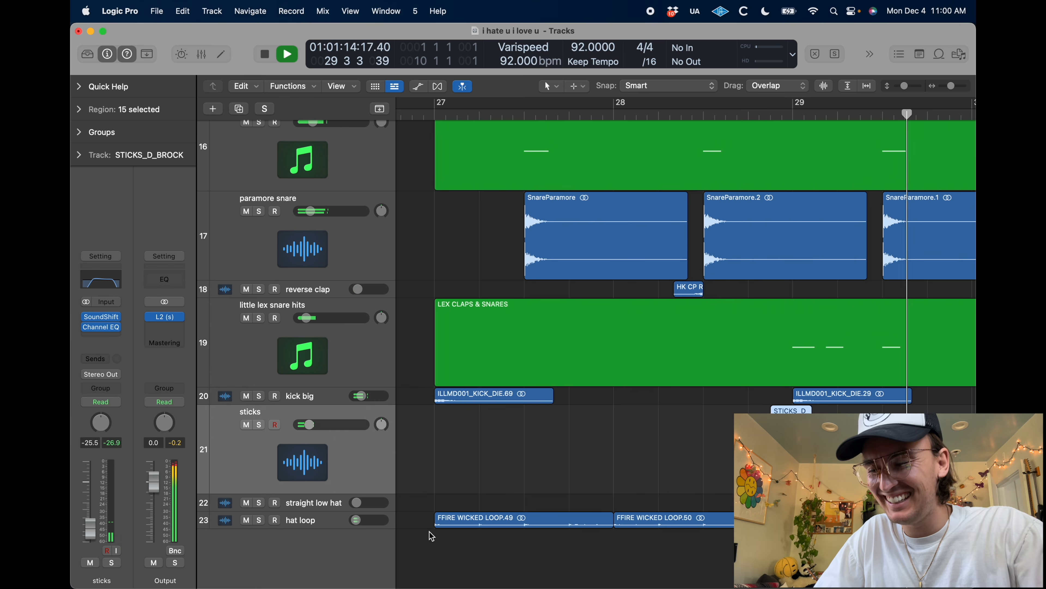
key("super+Left")
key("super+Left")
key("super+Left")
key("super+Left")
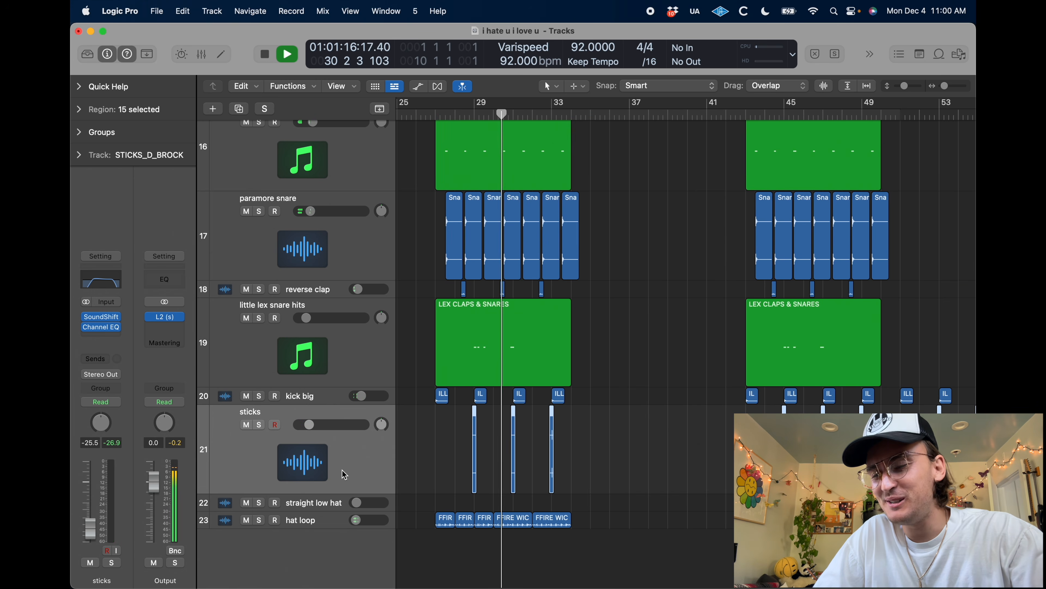
Return the sticks, little lex snare hits, paramore snare and lex clap tracks to normal height and stop playback
key("ctrl+alt+super+z")
left_click(301, 420)
key("ctrl+alt+super+z")
left_click(304, 350)
key("ctrl+alt+super+z")
left_click(299, 319)
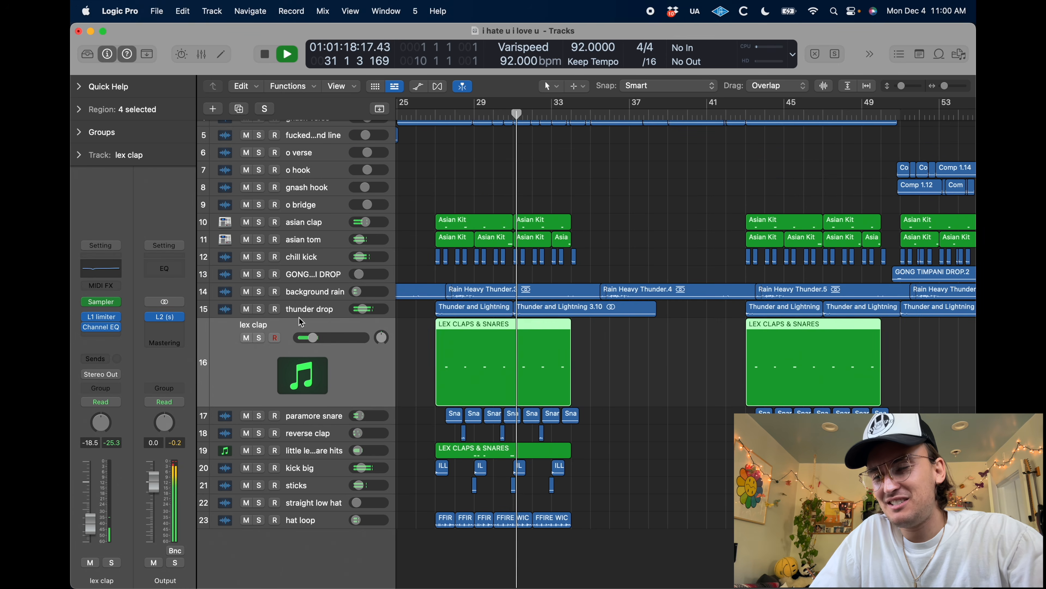
key("ctrl+alt+super+z")
key("space")
Select and enlarge the hat loop track and place the playhead at bar 27
left_click(300, 512)
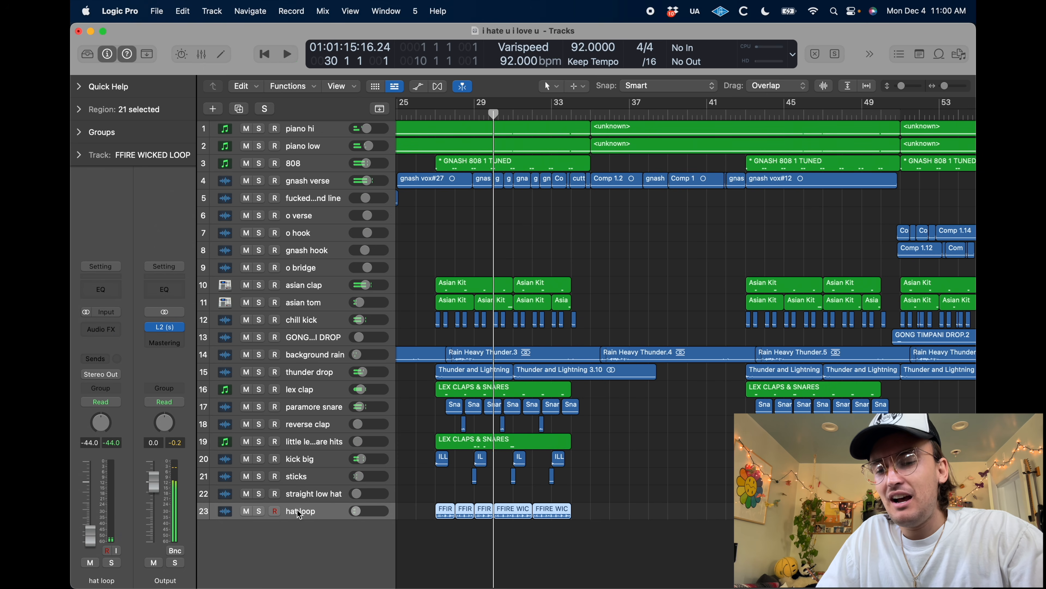
key("comma")
key("comma")
key("comma")
key("ctrl+alt+super+z")
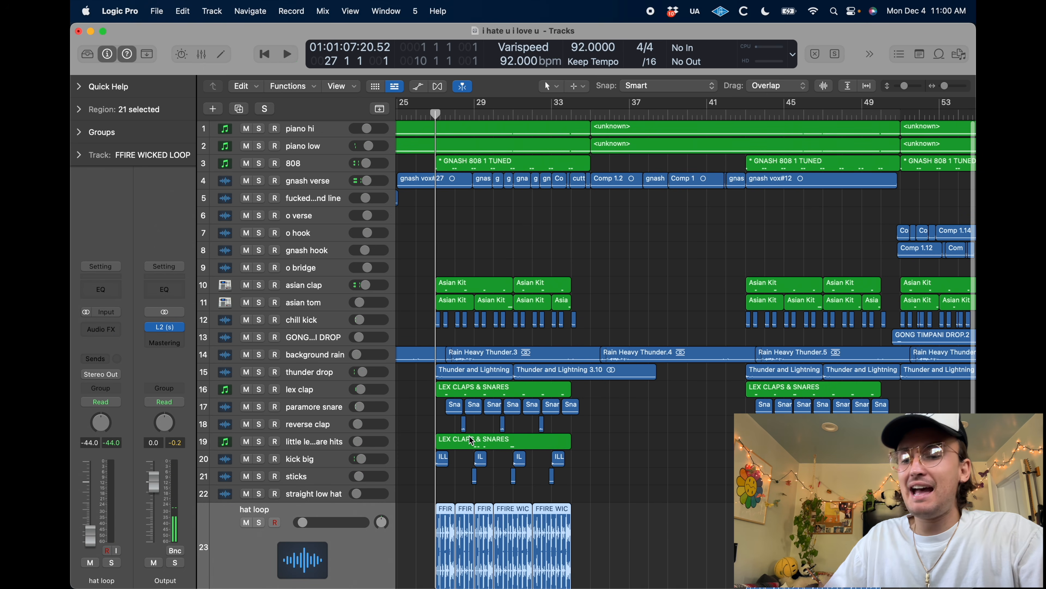
Play the arrangement from bar 27 and solo the hat loop track to hear it alone
scroll(469, 439, "down", 3)
key("super+Right")
key("super+Right")
key("super+Right")
key("space")
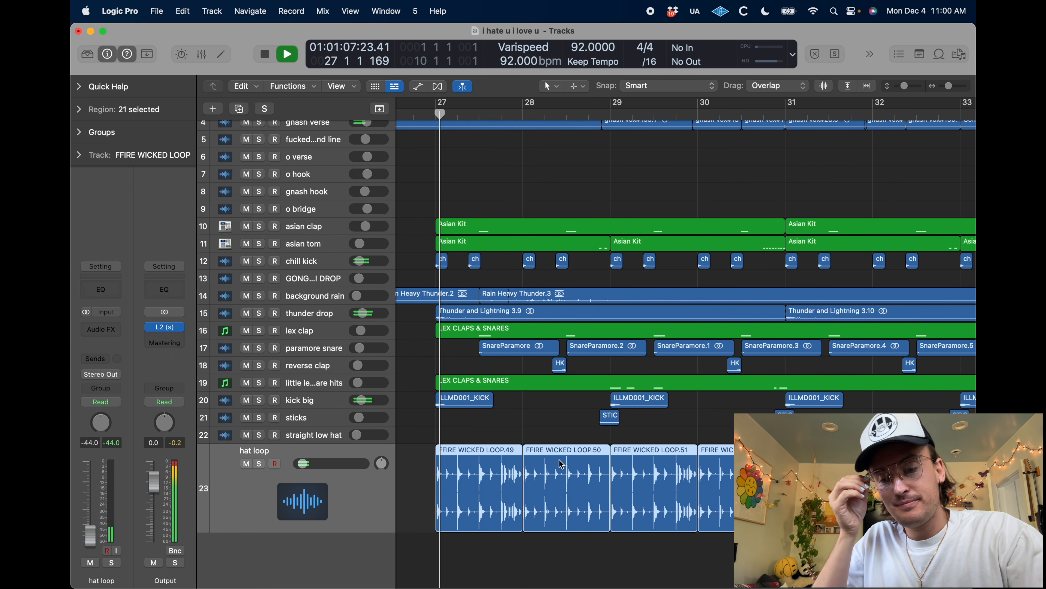
left_click(259, 464)
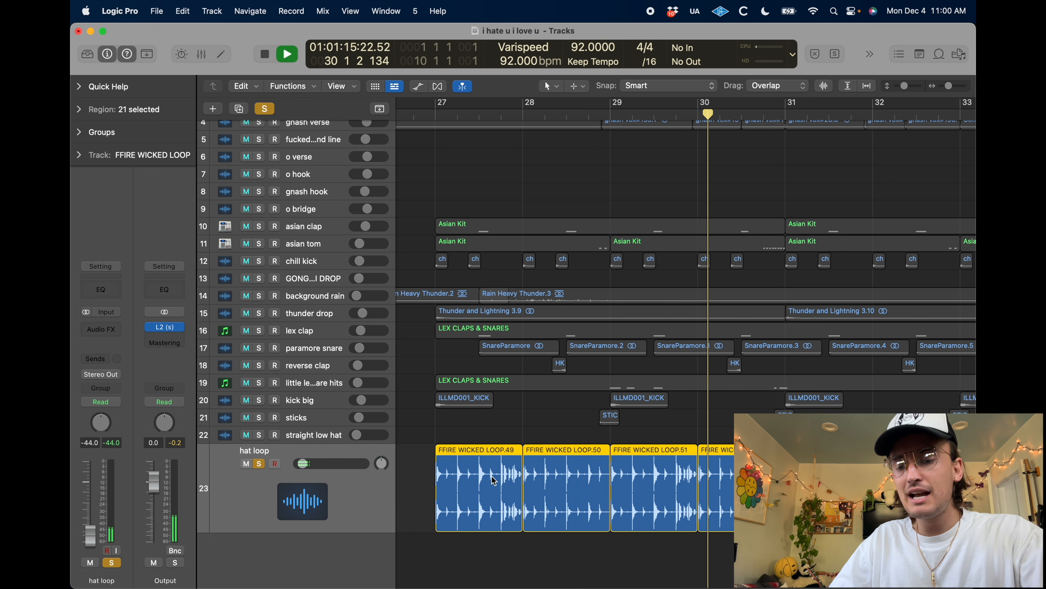
key("space")
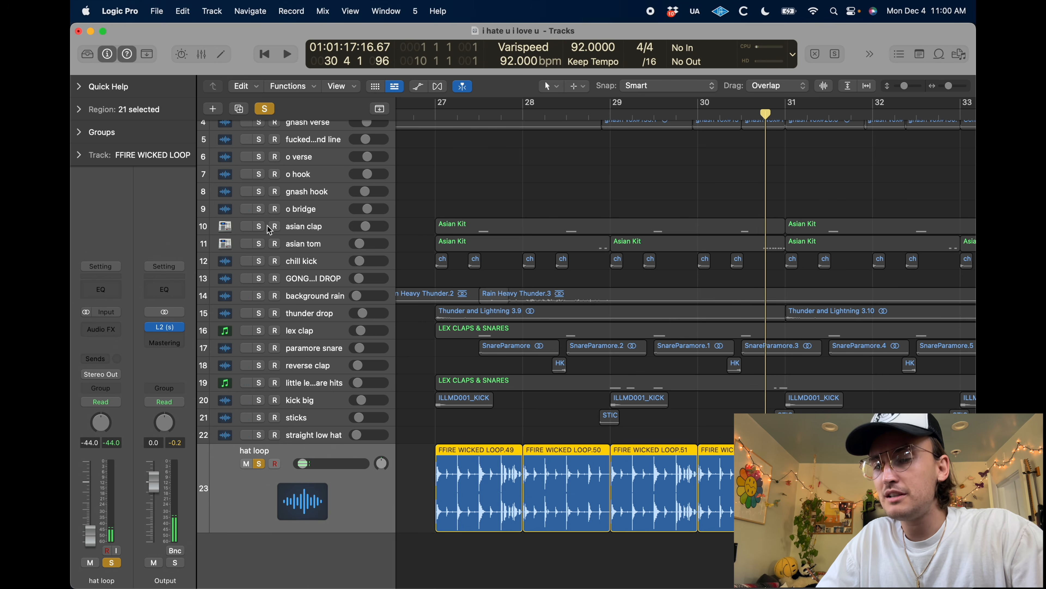
Add tracks 10 to 22 to the soloed hat loop and play the whole drum group from bar 26 beat 4
left_click_drag(259, 226, 259, 418)
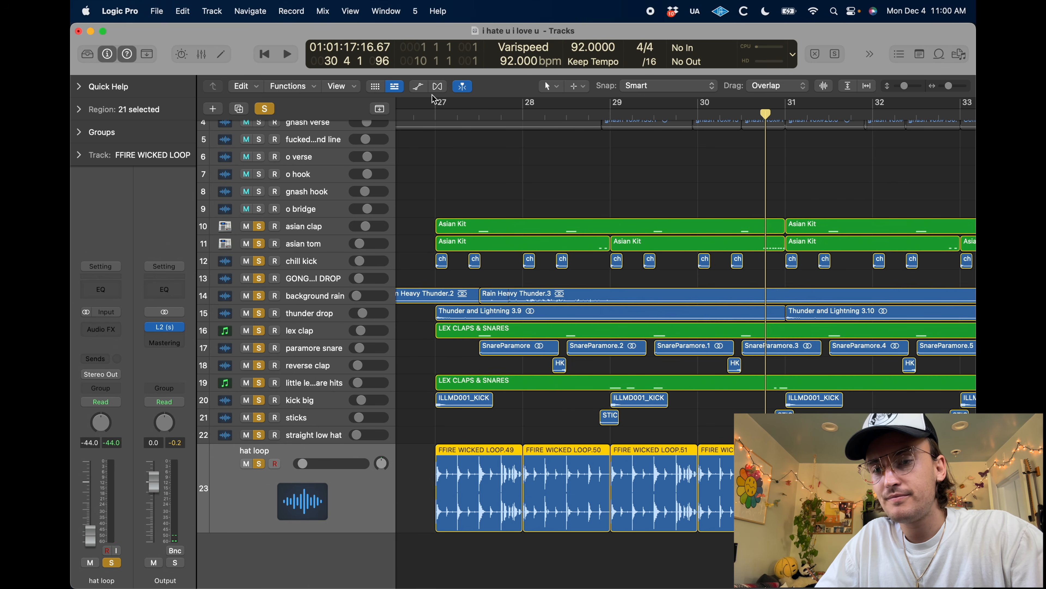
left_click(419, 116)
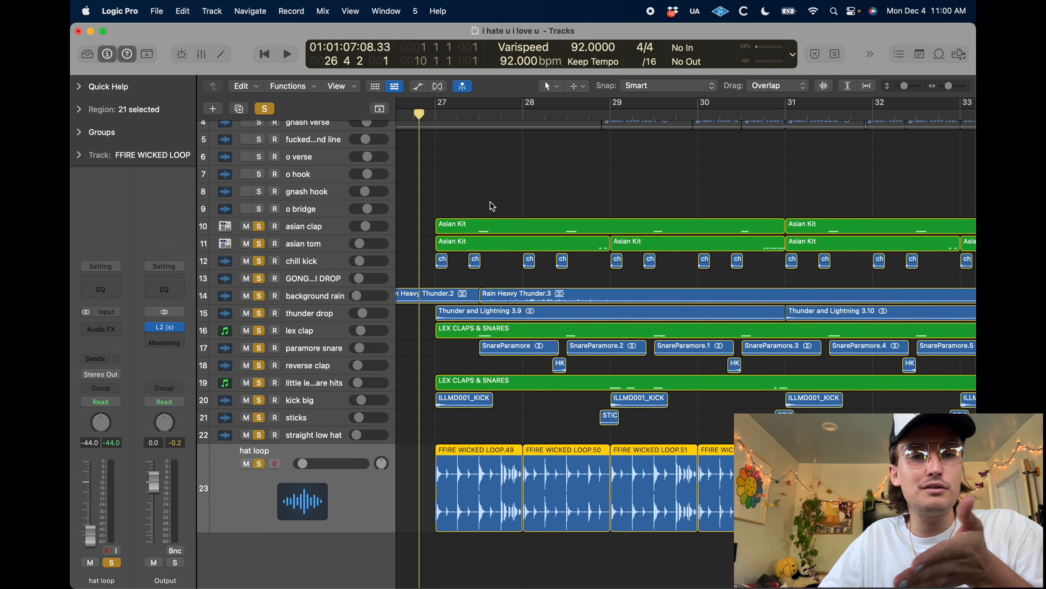
key("space")
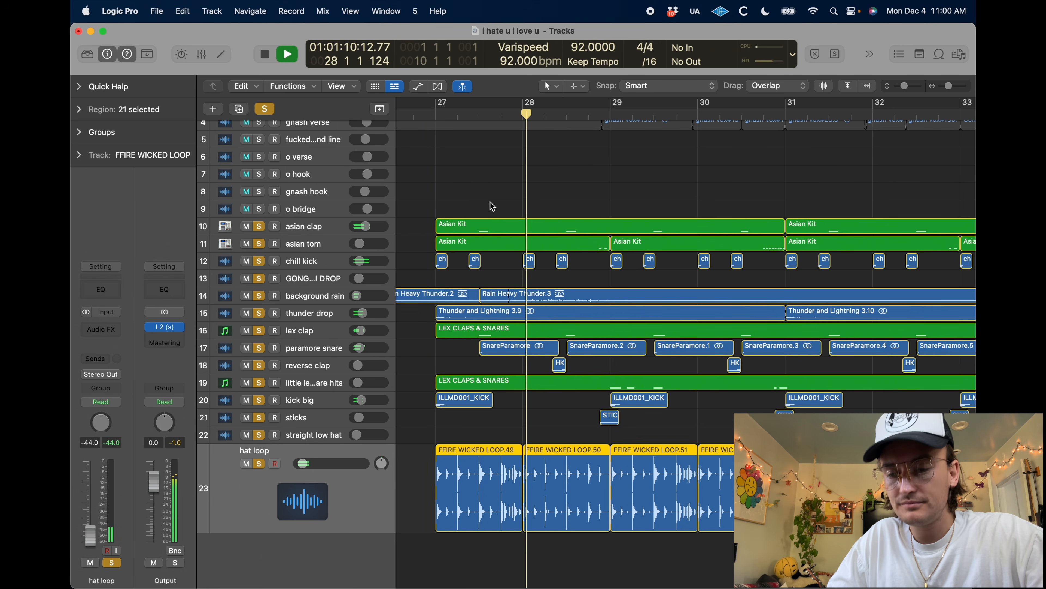
scroll(619, 288, "down", 3)
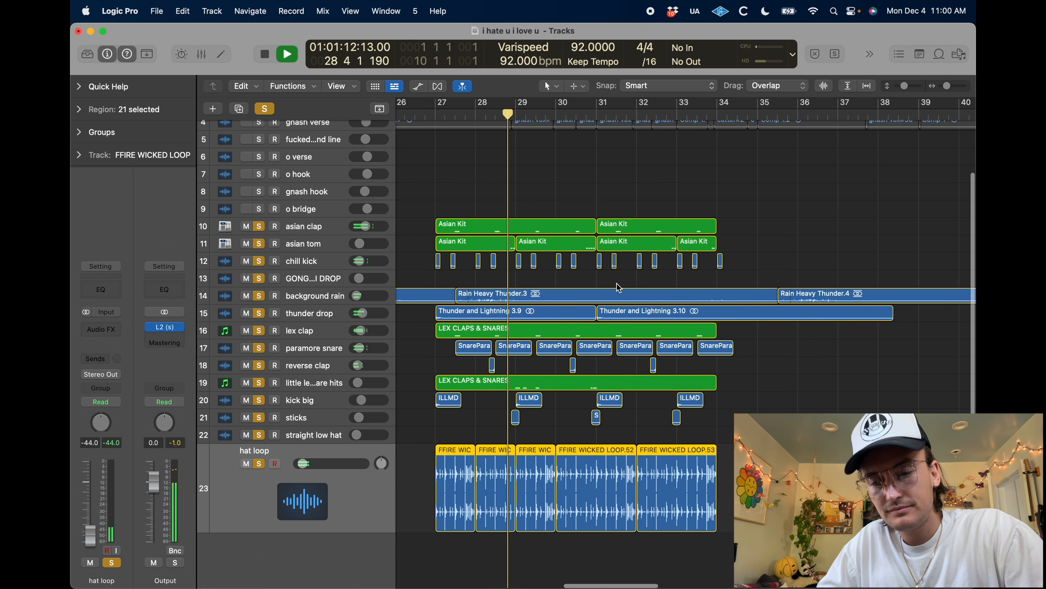
scroll(619, 288, "left", 2)
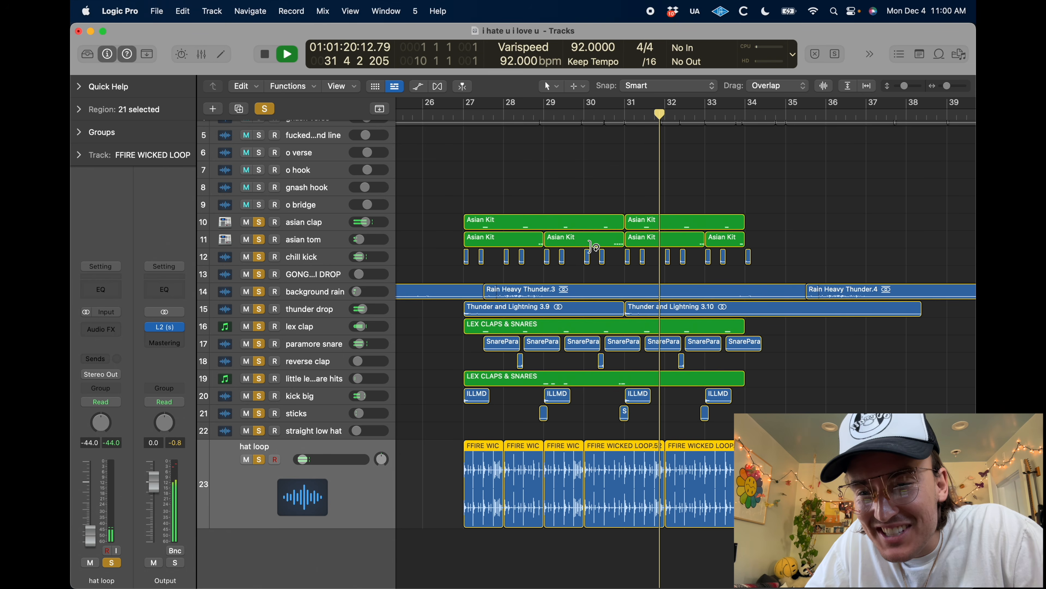
Remove the solo from every track except asian tom and play it alone from the middle of bar 30
key("space")
left_click(319, 240)
left_click(258, 220)
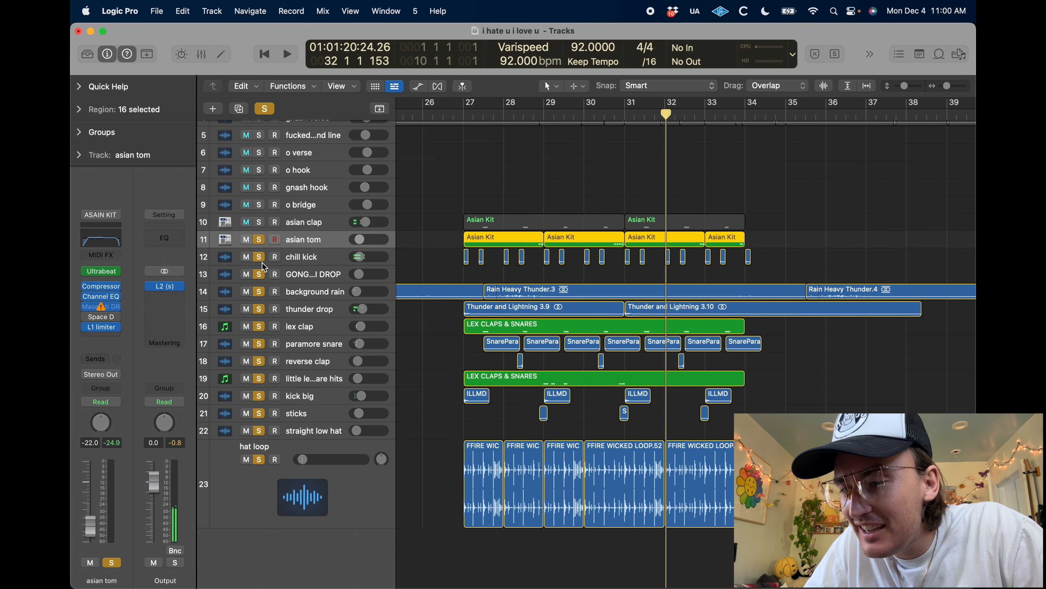
left_click_drag(260, 259, 259, 466)
left_click(607, 113)
key("space")
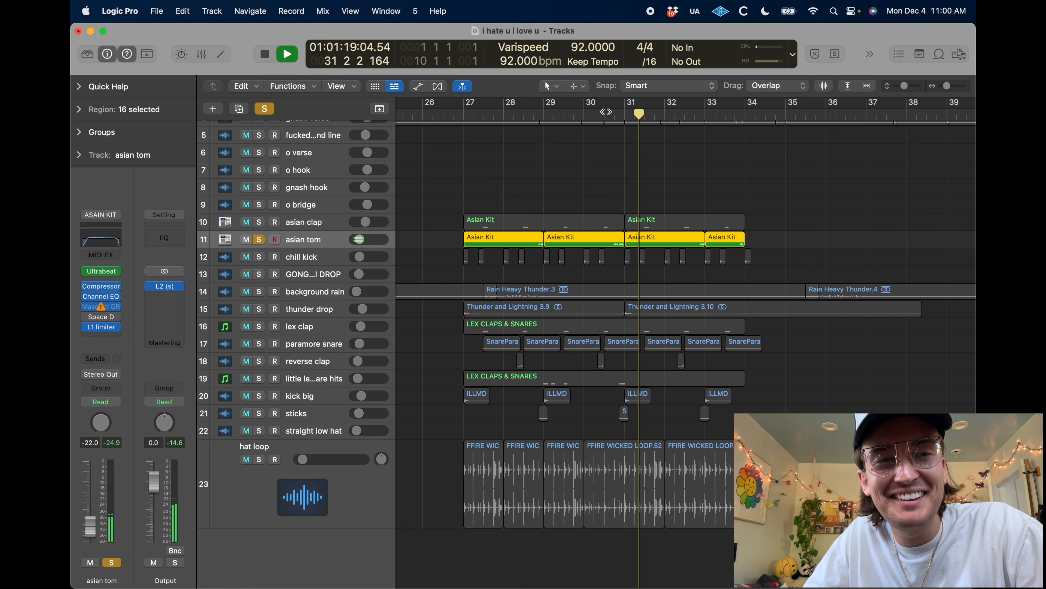
key("space")
Clear all solos and return the hat loop track to normal height
left_click(264, 109)
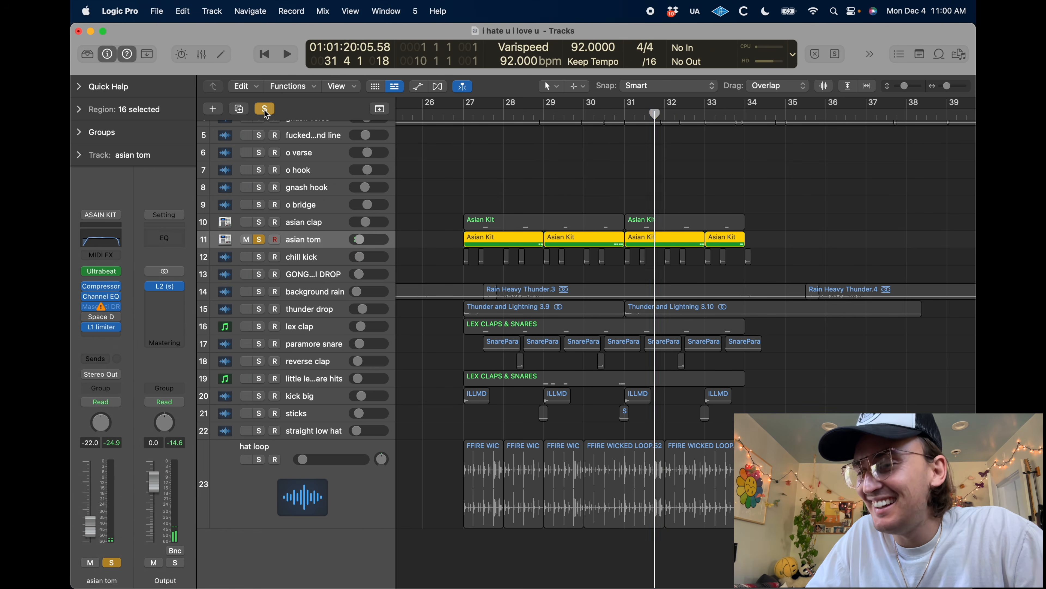
left_click(557, 226)
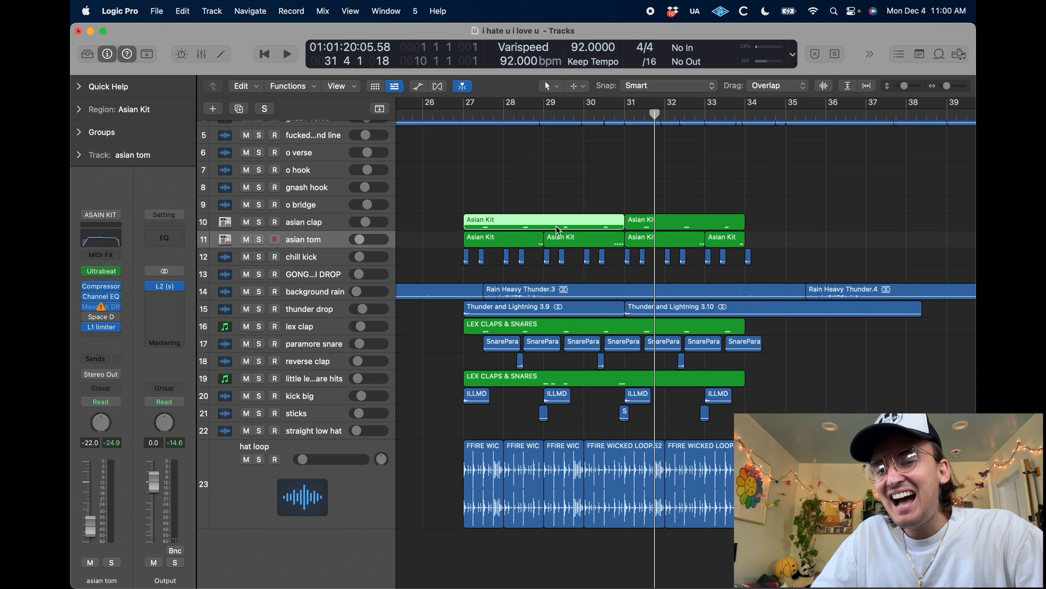
left_click(298, 508)
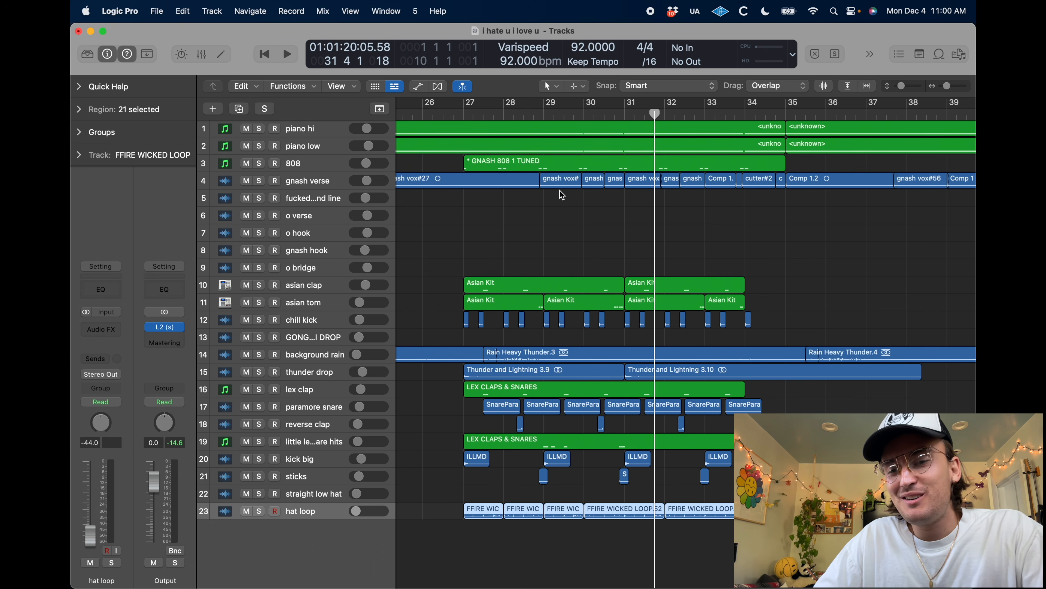
Place the playhead at bar 18 beat 2, then enlarge and solo the gnash verse track
key("super+Left")
key("super+Left")
key("super+Left")
left_click(506, 225)
scroll(507, 225, "left", 5)
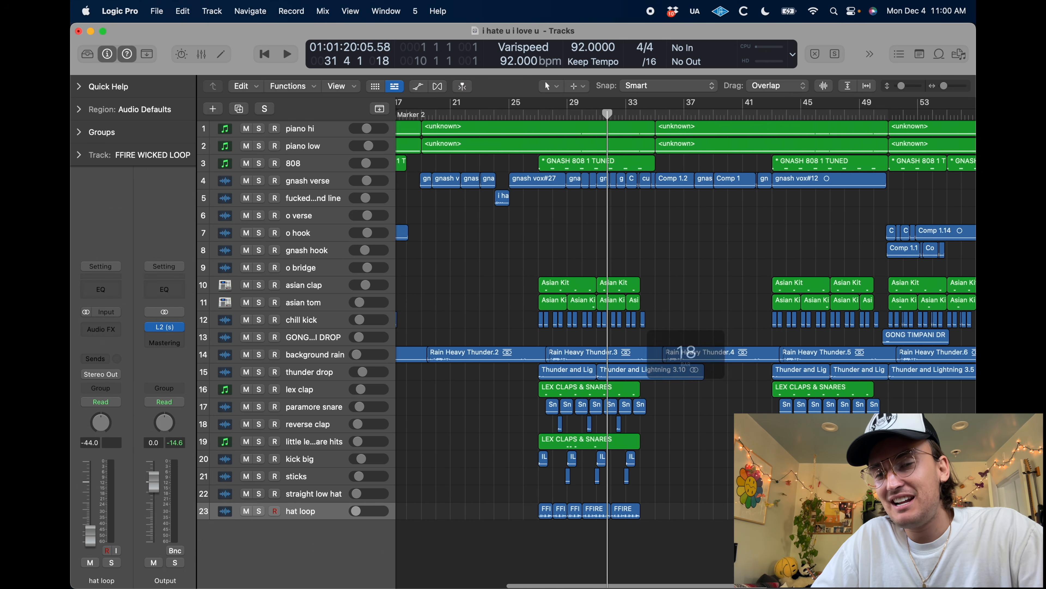
left_click(462, 114)
left_click(287, 181)
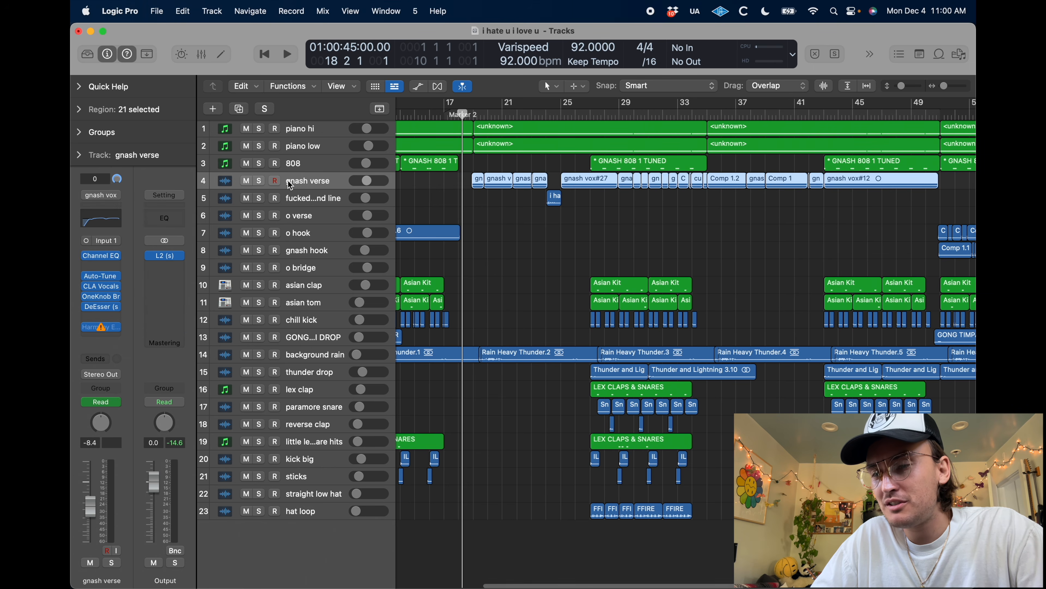
key("ctrl+z")
left_click(259, 192)
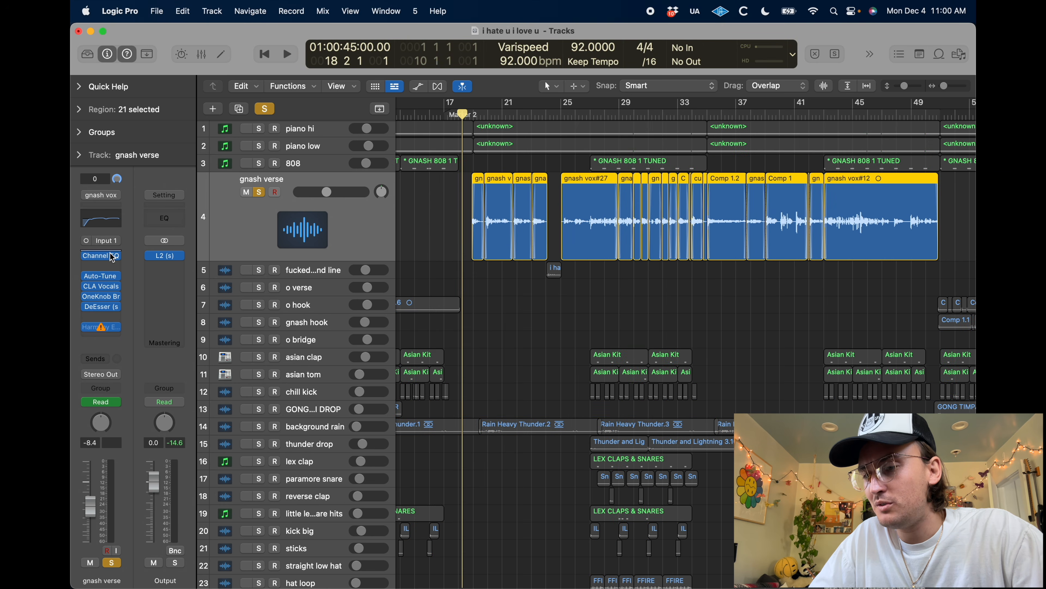
Open the Channel EQ on the gnash verse track, move its window clear of the regions, and start playback
left_click(101, 256)
left_click_drag(493, 183, 330, 263)
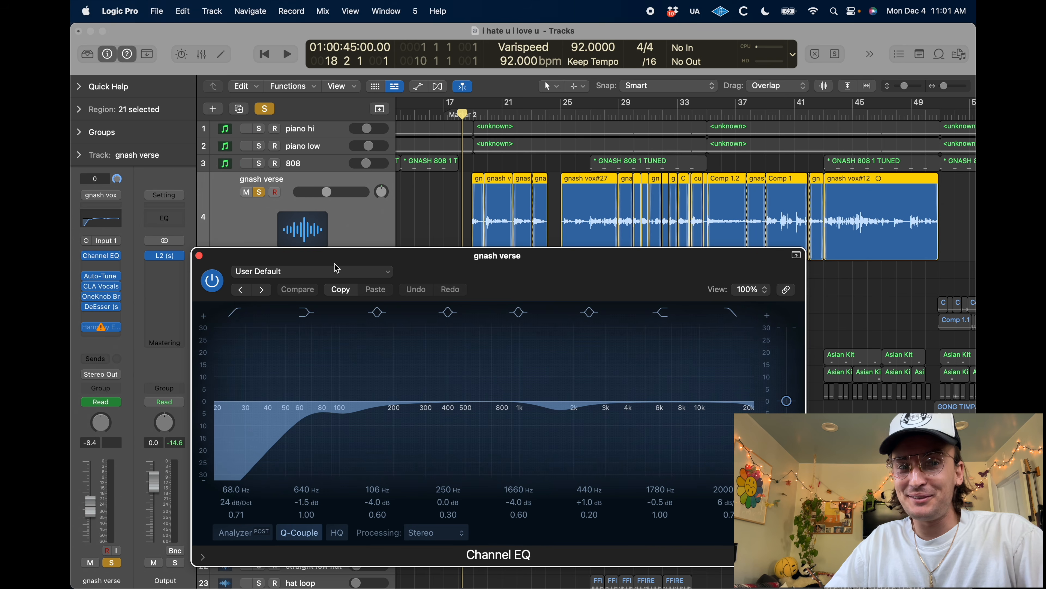
key("space")
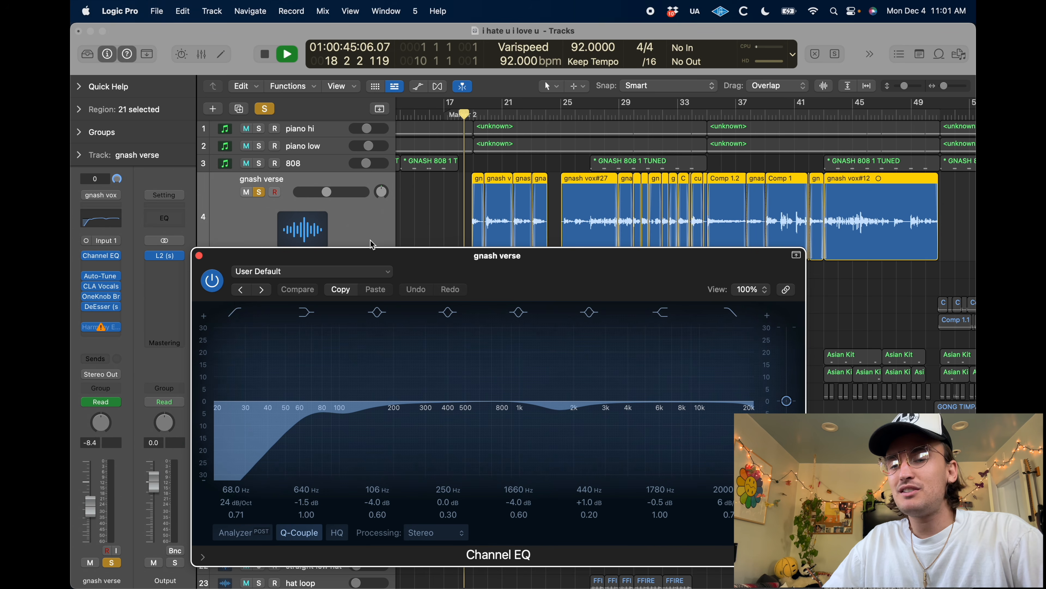
Play gnash verse with every insert after the Channel EQ bypassed, and switch on and open Auto-Tune Pro during playback
key("space")
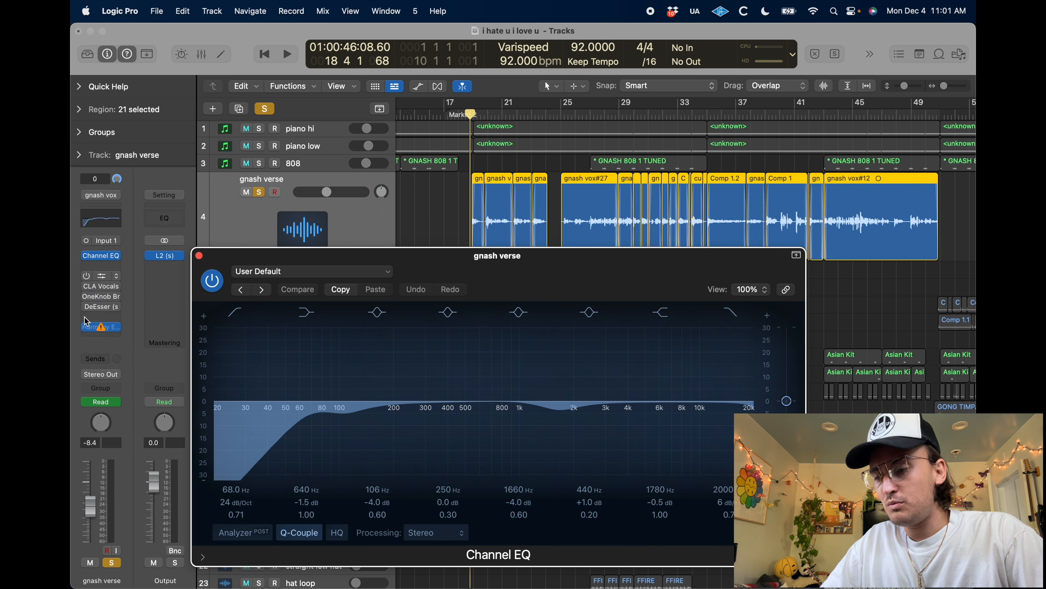
key("space")
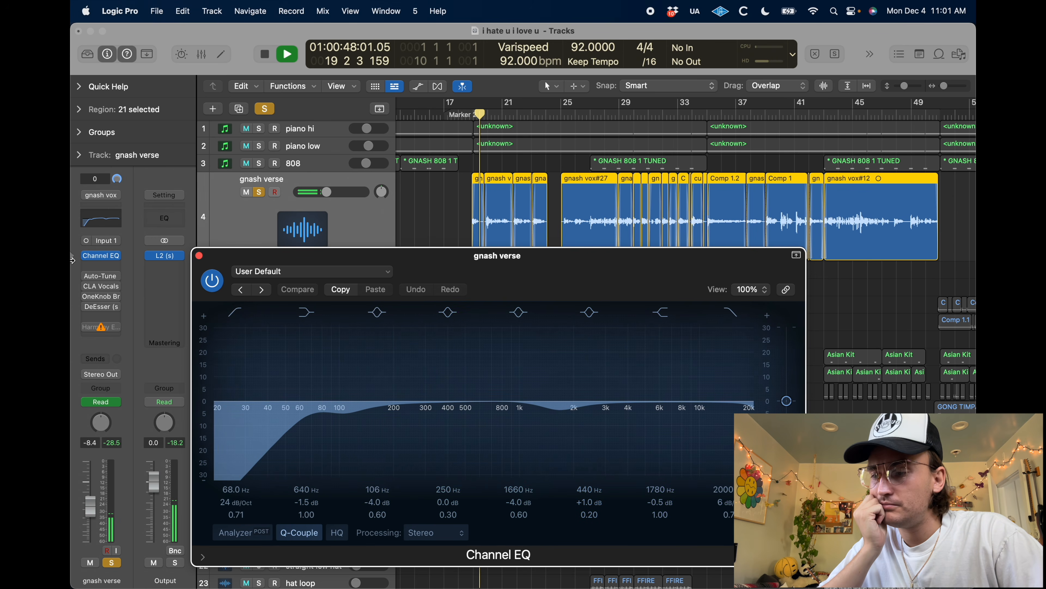
left_click(111, 275)
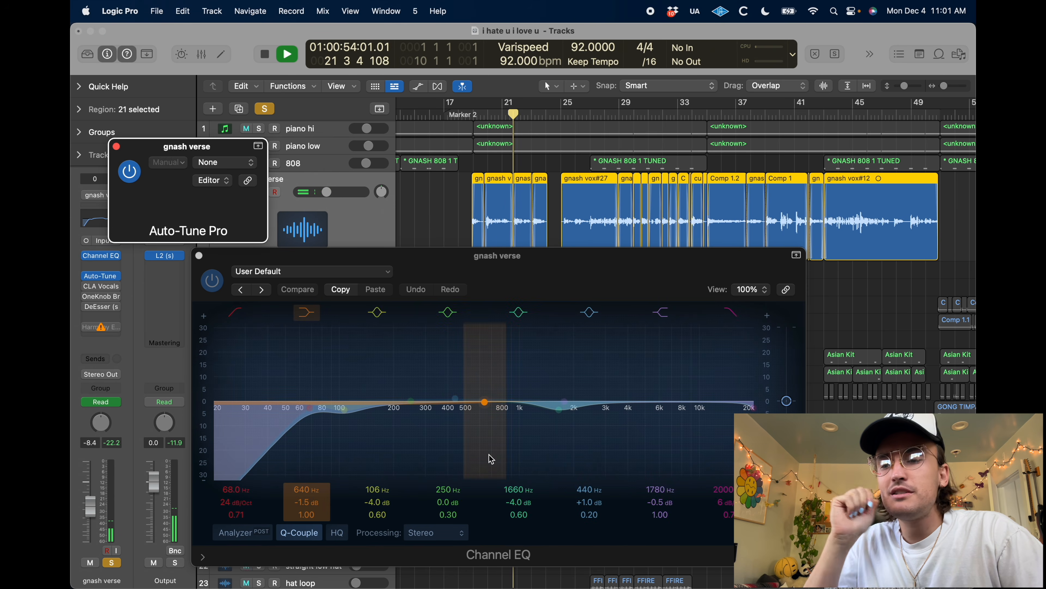
left_click_drag(500, 164, 668, 140)
key("space")
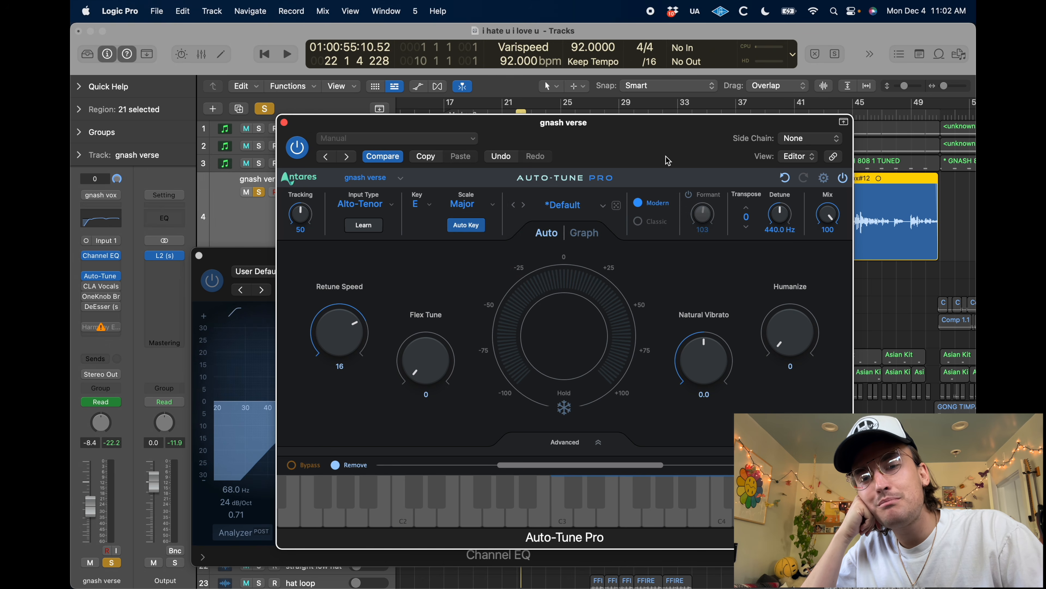
Play gnash verse from bar 18 beat 4 with Auto-Tune's Formant control switched on, and close the Auto-Tune window
left_click_drag(666, 136, 547, 272)
left_click(473, 117)
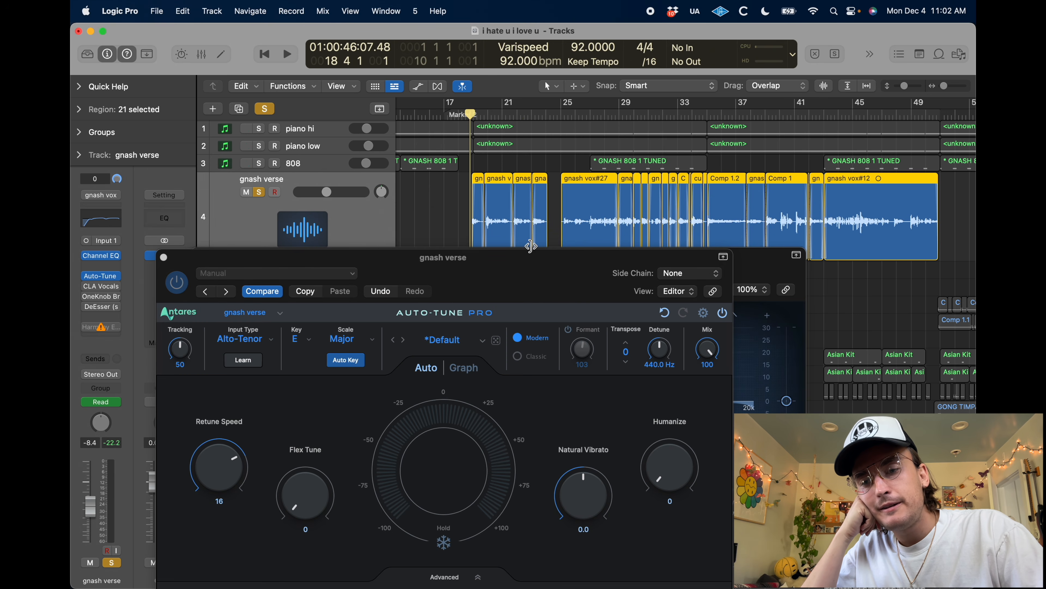
key("space")
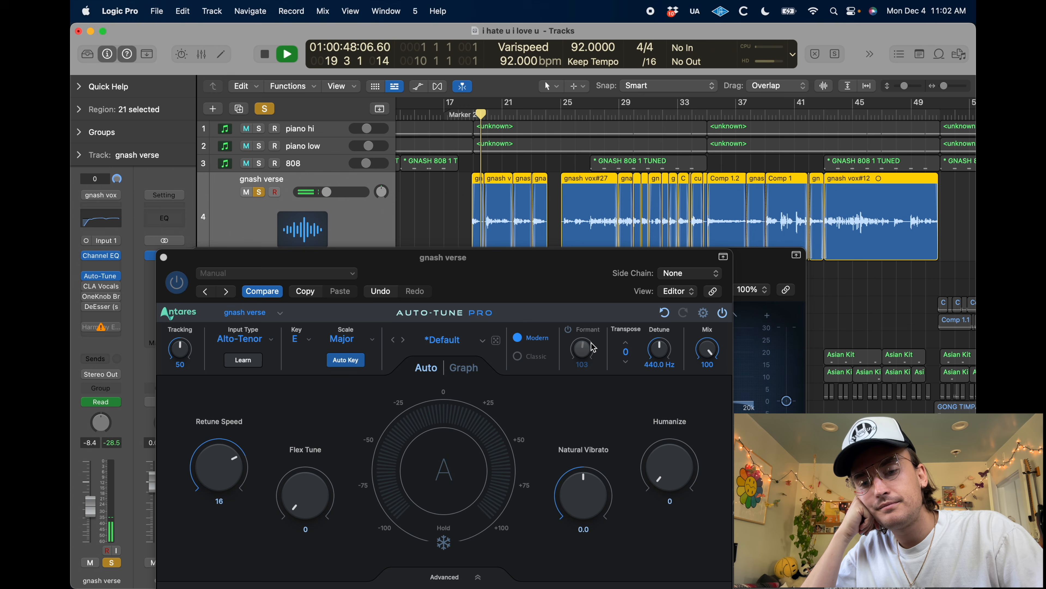
left_click(570, 340)
key("space")
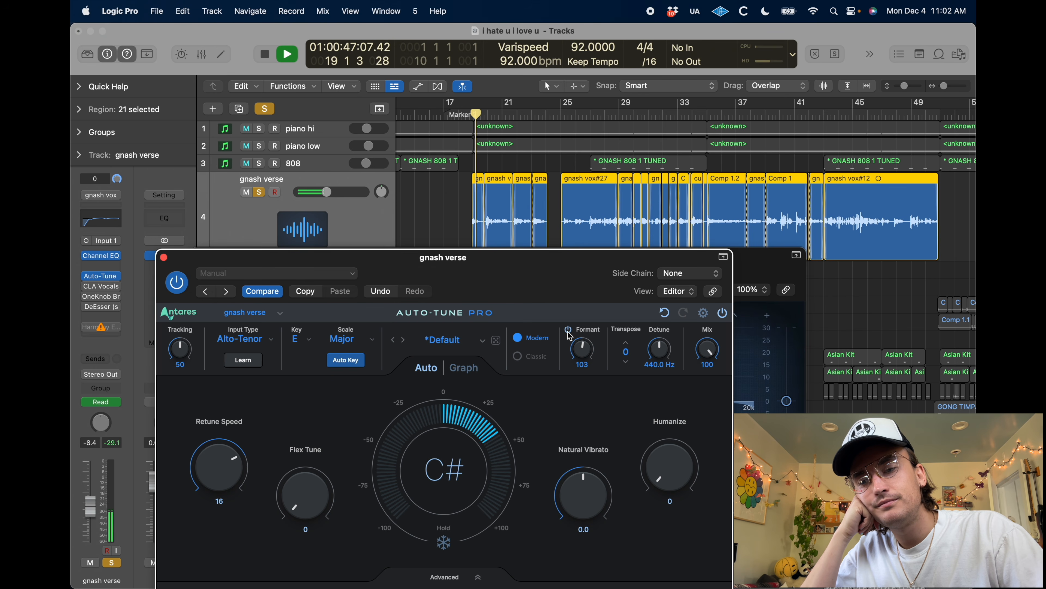
key("space")
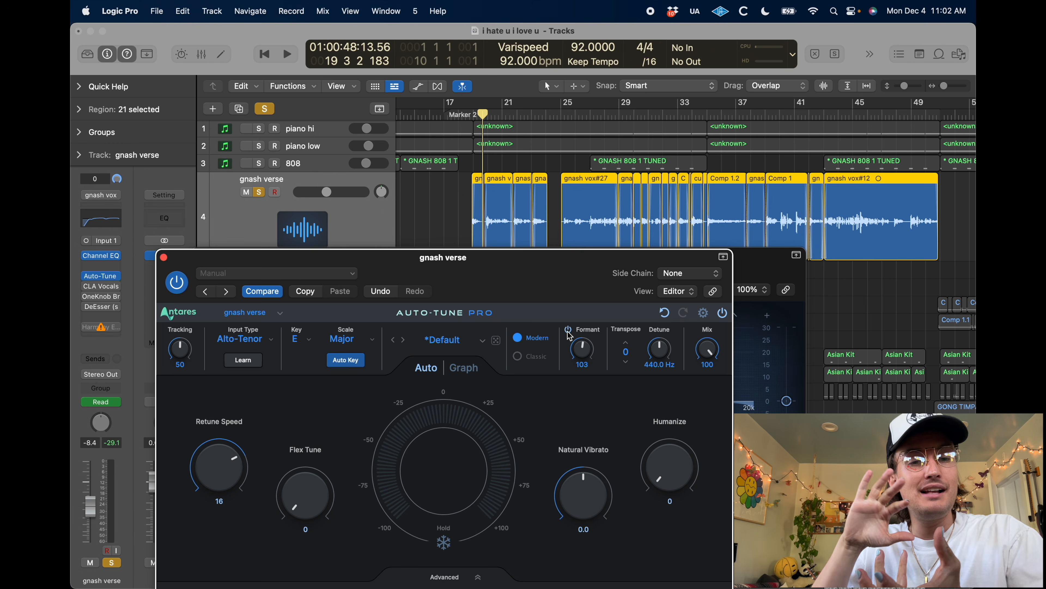
left_click_drag(210, 264, 256, 139)
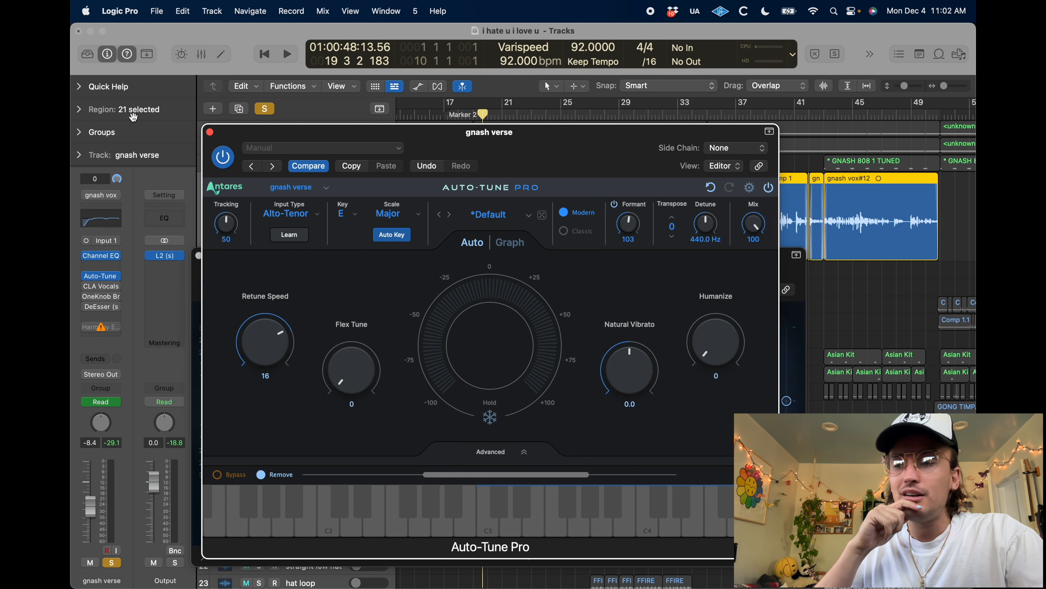
left_click(209, 133)
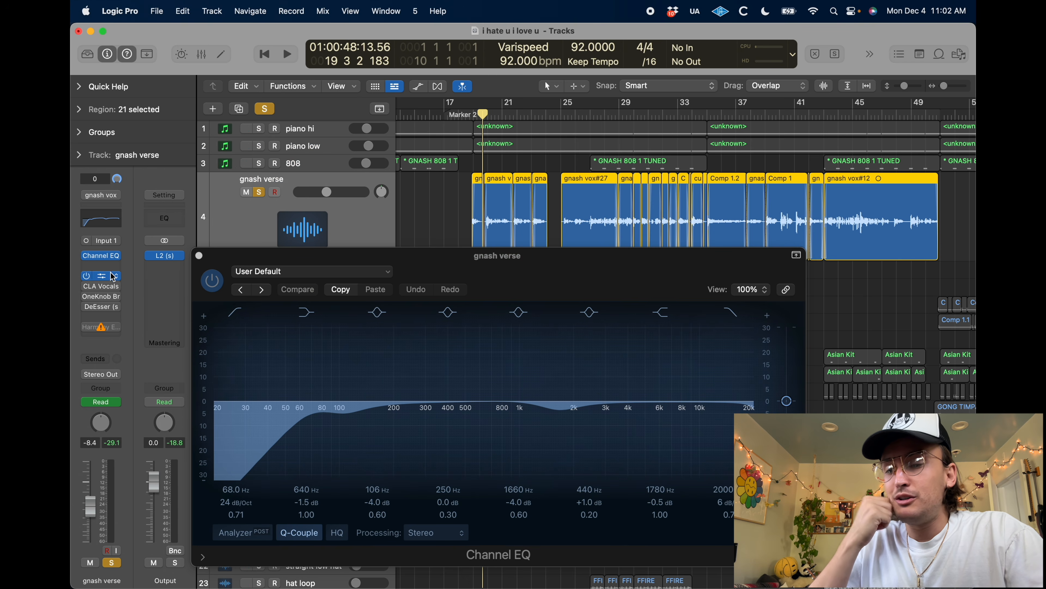
Switch on and open CLA Vocals on gnash verse and play from bar 18 beat 3, keeping its window clear of the inserts
left_click(467, 112)
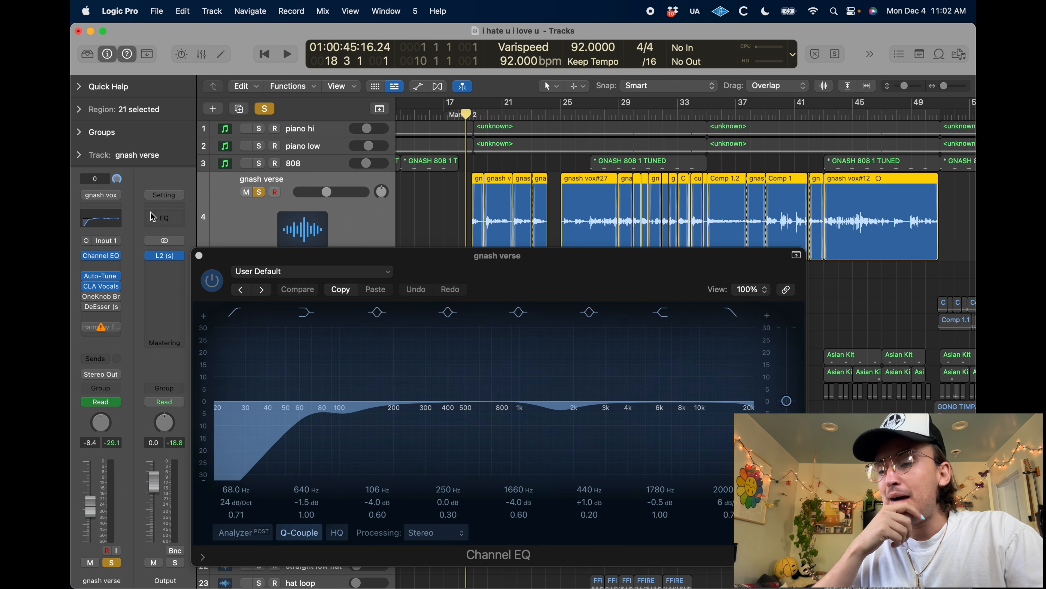
left_click(101, 287)
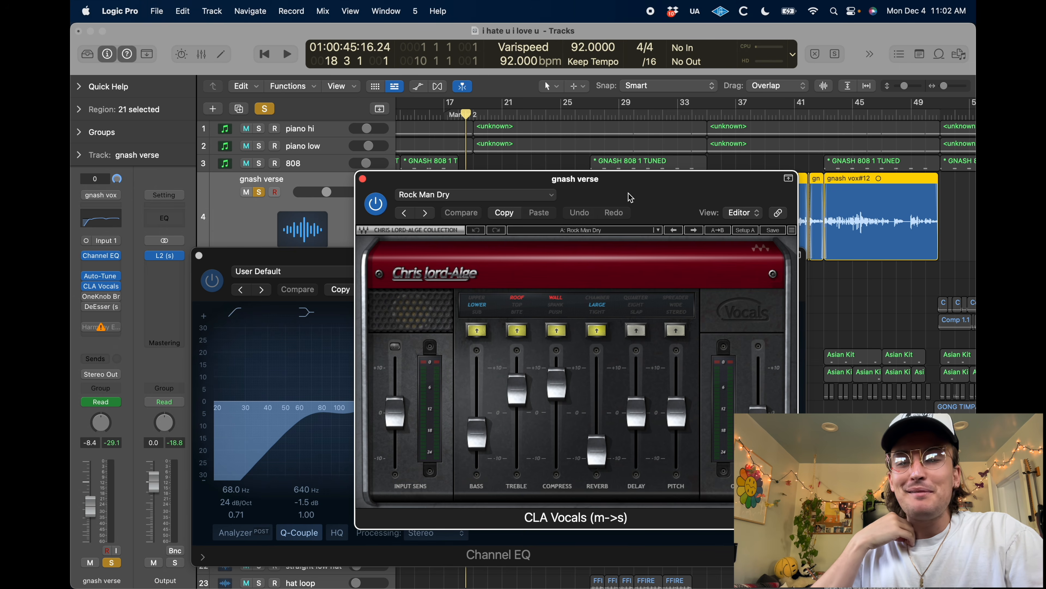
left_click_drag(631, 198, 411, 124)
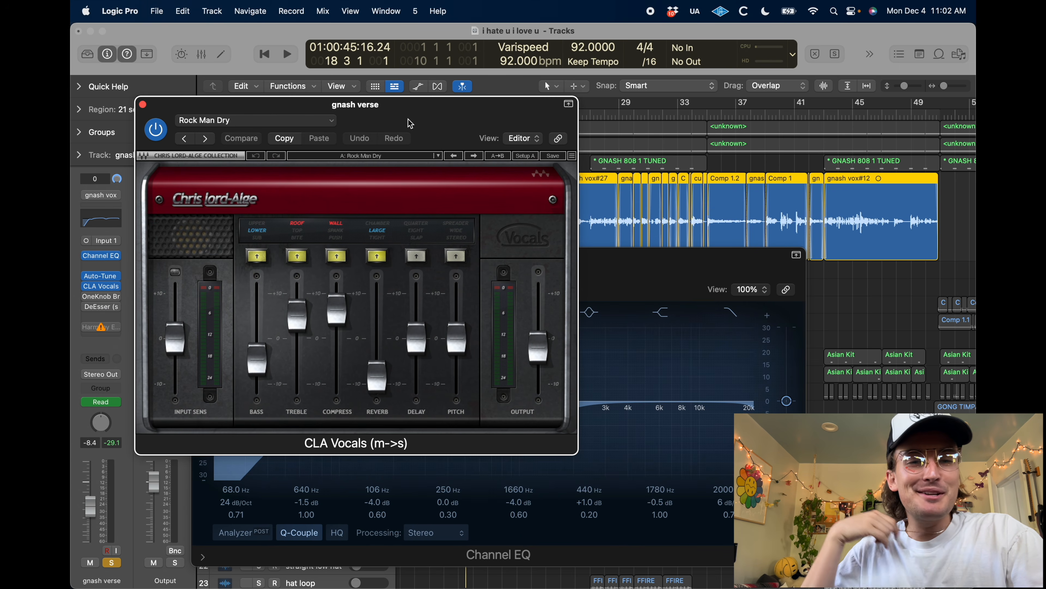
key("space")
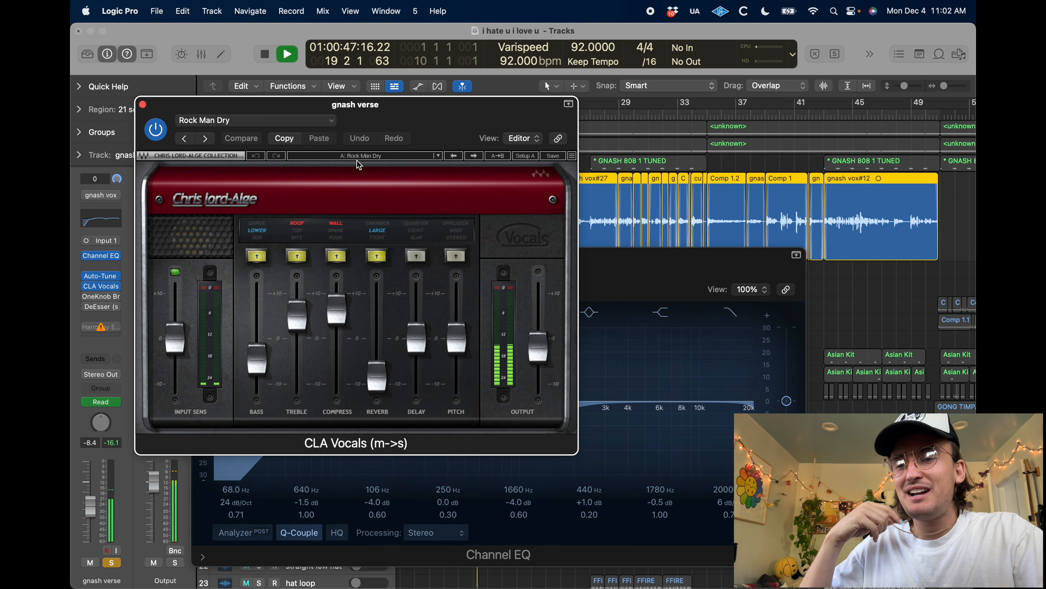
left_click_drag(400, 108, 671, 69)
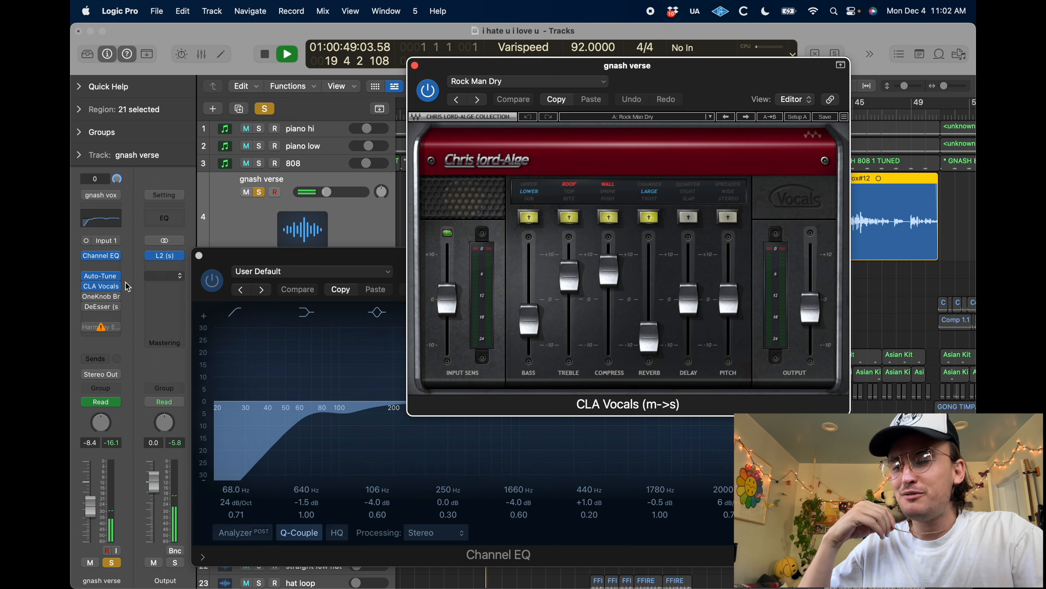
Compare the gnash verse vocal with CLA Vocals bypassed and active during playback, leaving the plug-in on
left_click(86, 286)
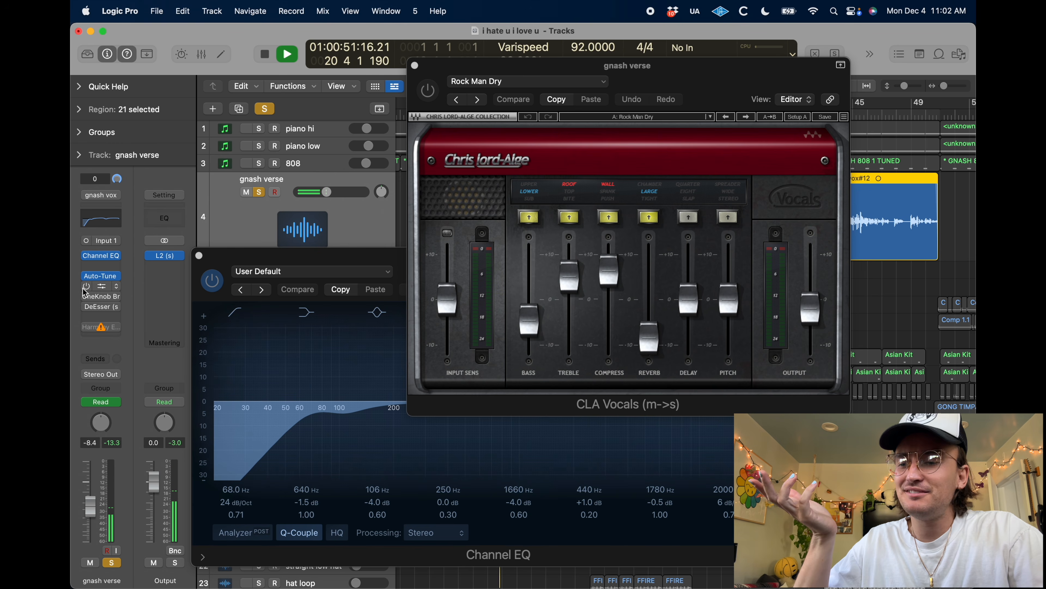
left_click(87, 286)
left_click(86, 286)
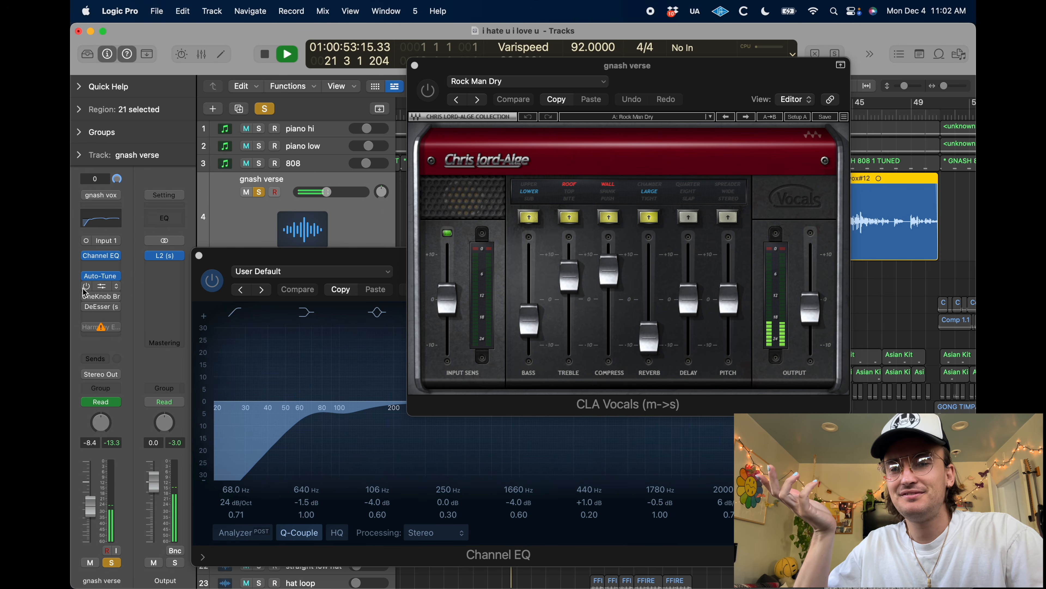
left_click(86, 286)
key("space")
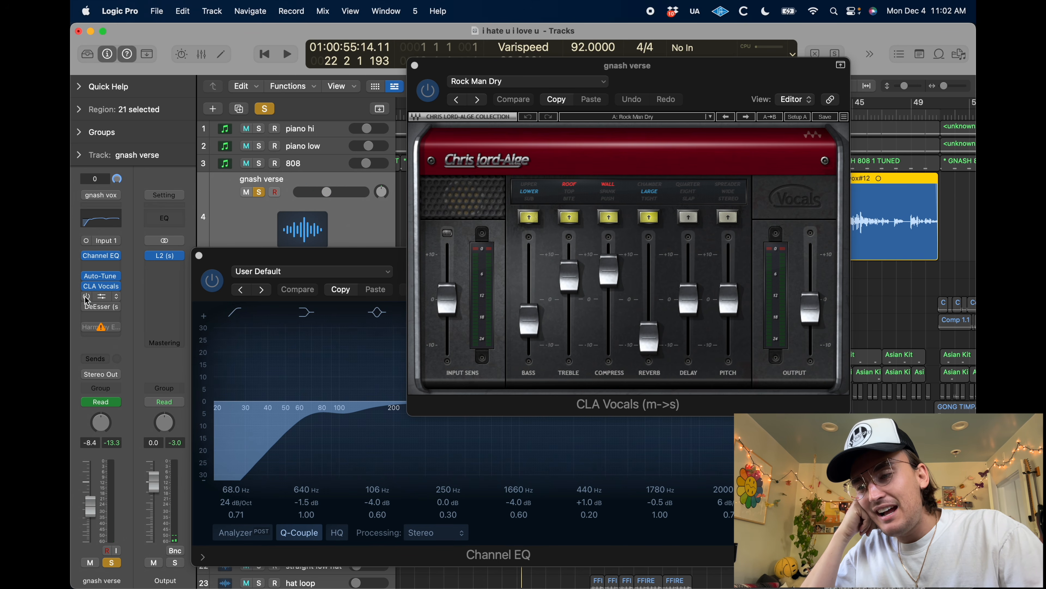
Switch on and open OneKnob Brighter on gnash verse, and compare the vocal with it off and on during playback
left_click(99, 301)
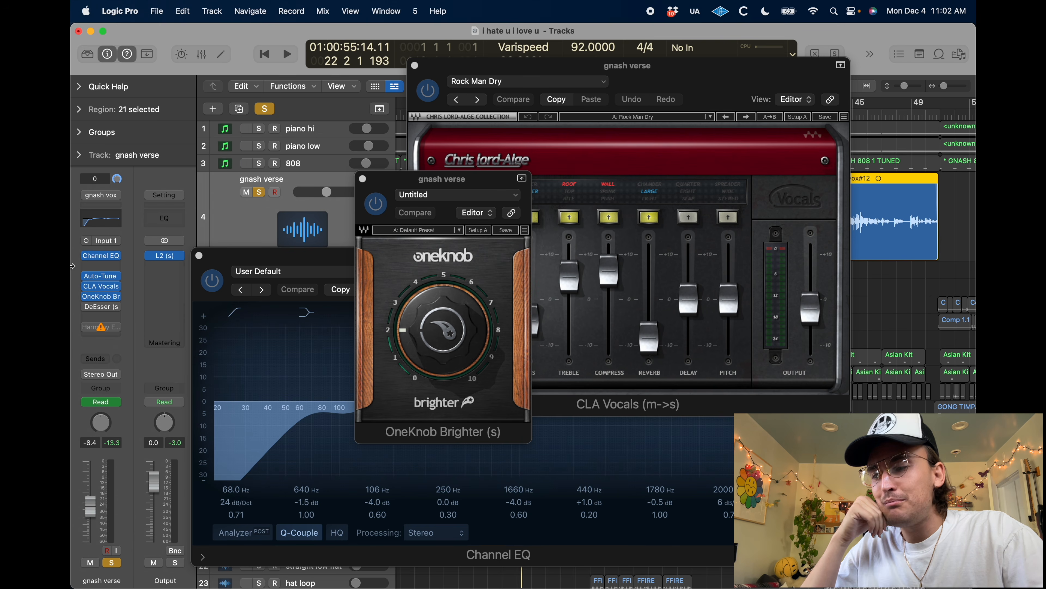
key("space")
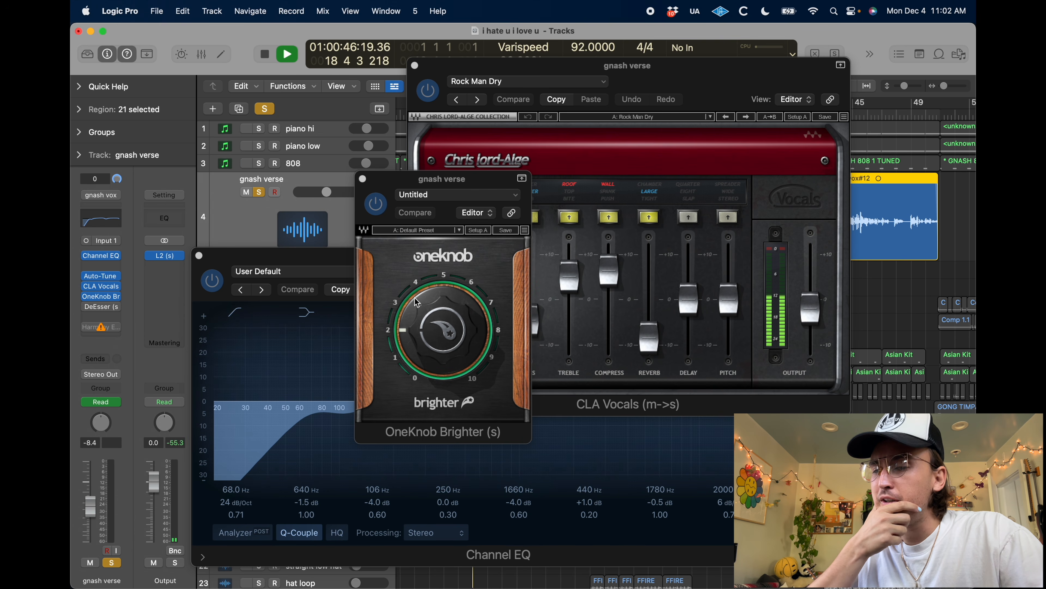
left_click(381, 210)
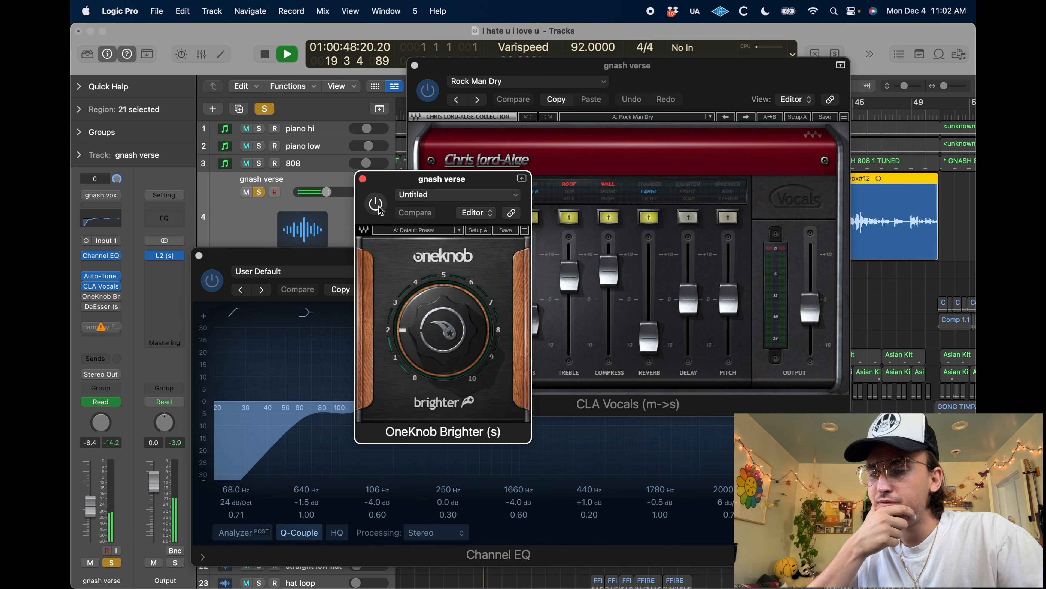
left_click(381, 210)
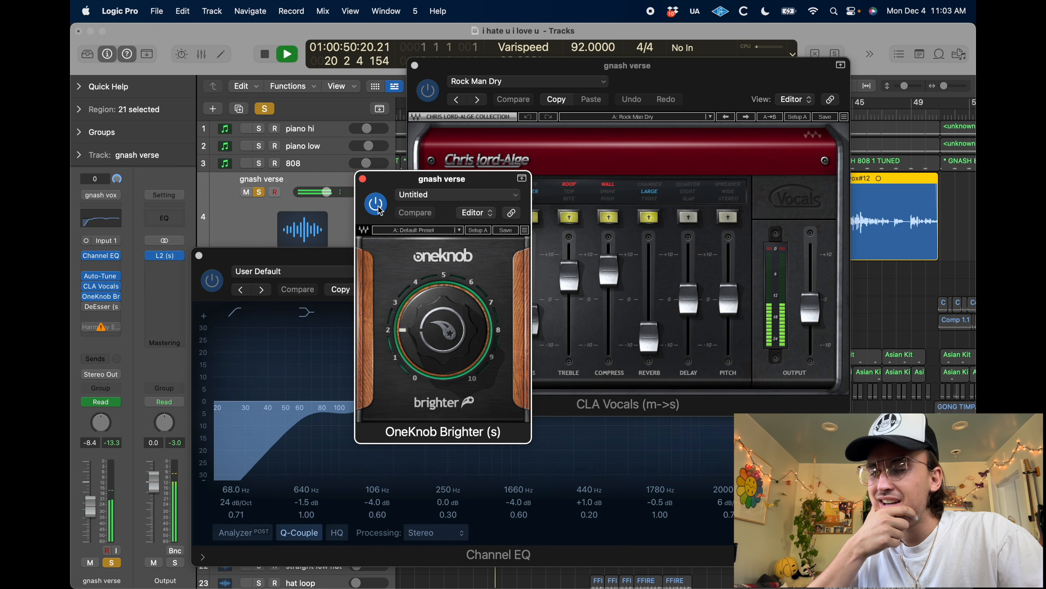
key("space")
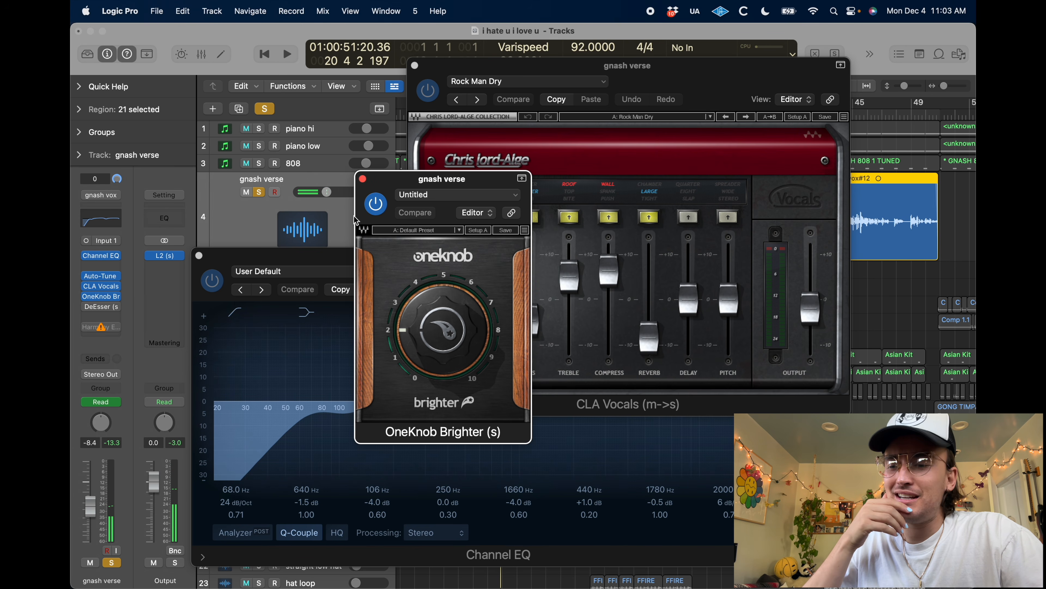
Switch on and open the DeEsser on gnash verse and play the vocal through it
left_click(102, 309)
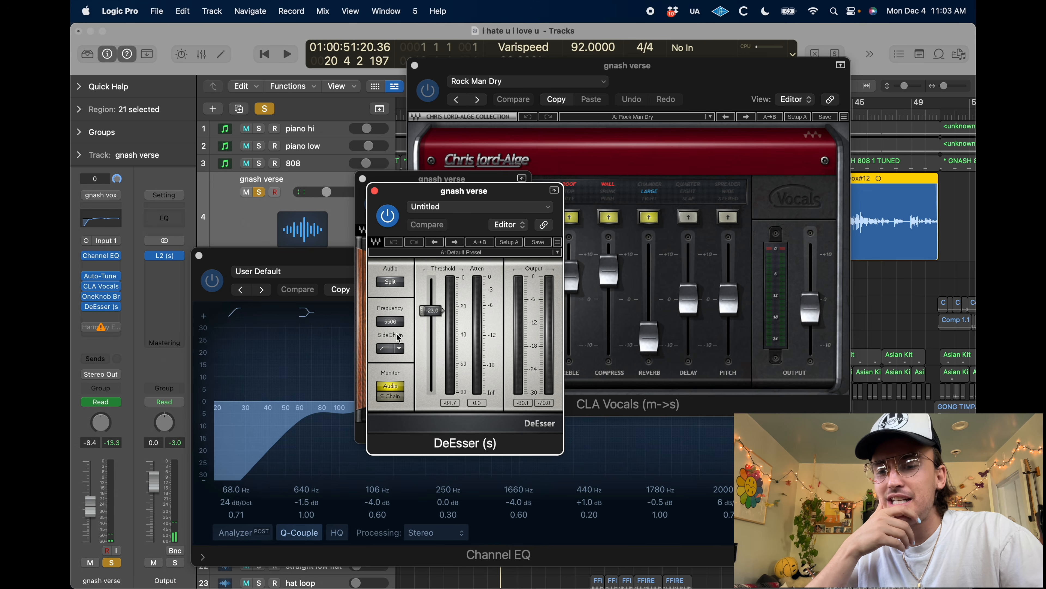
key("space")
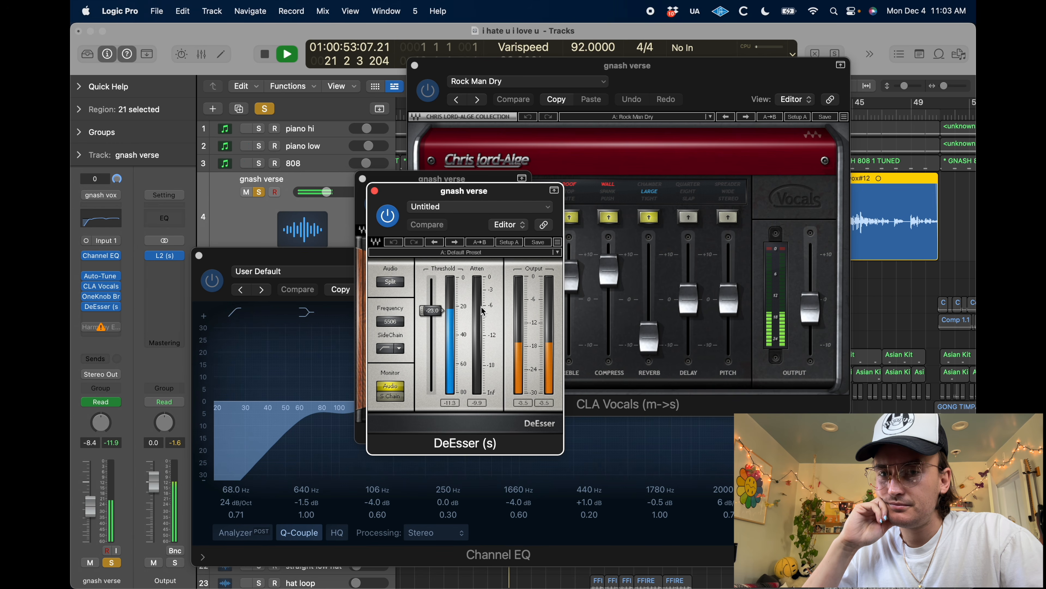
key("space")
Replace the unavailable Harmony EFX insert on gnash verse with Antares Harmony Engine and move its window up into full view
mouse_move(97, 332)
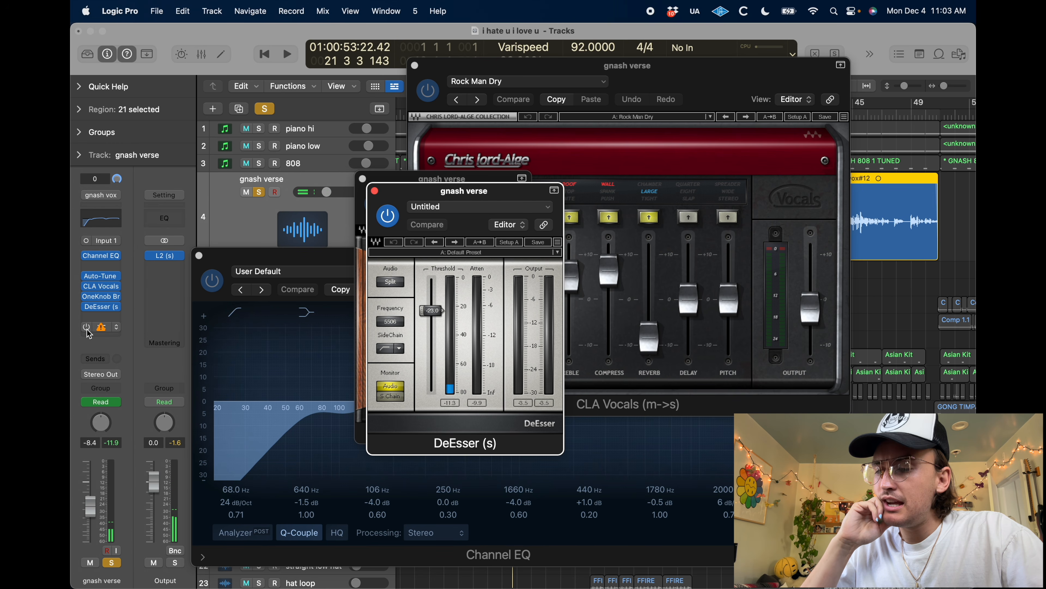
left_click(116, 331)
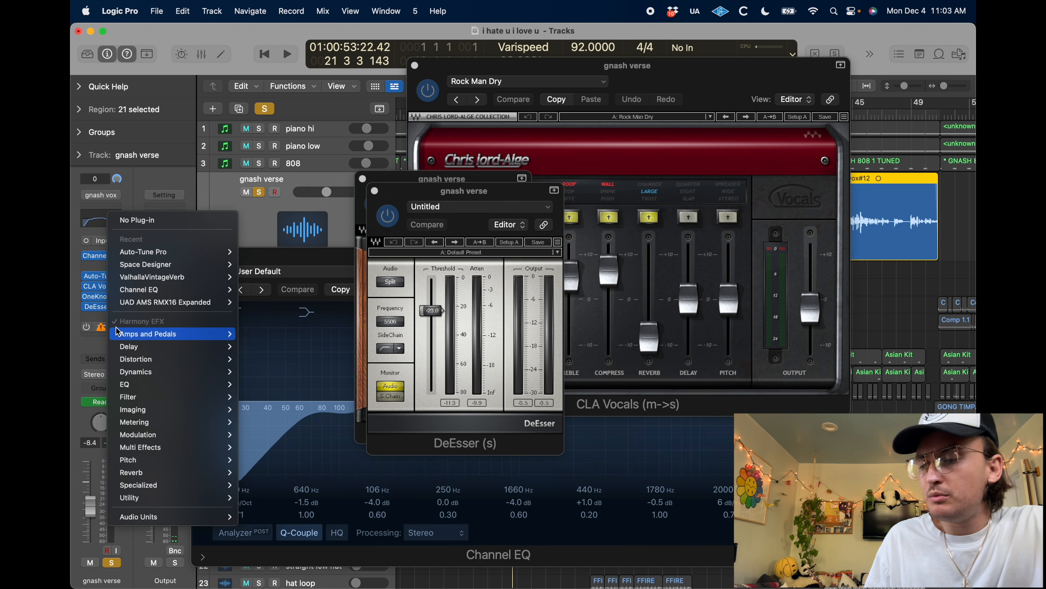
mouse_move(198, 516)
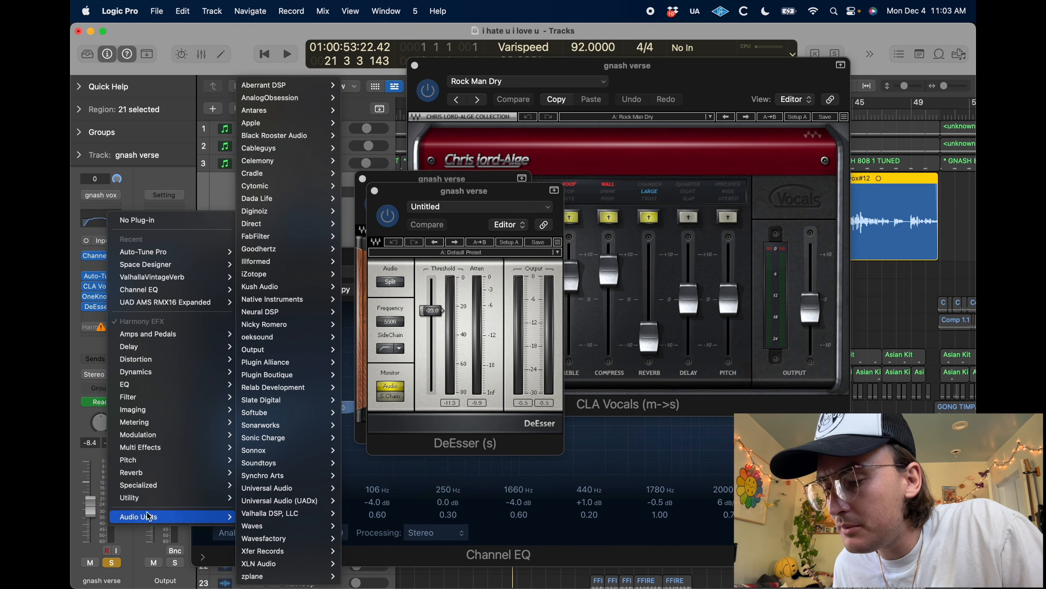
mouse_move(289, 110)
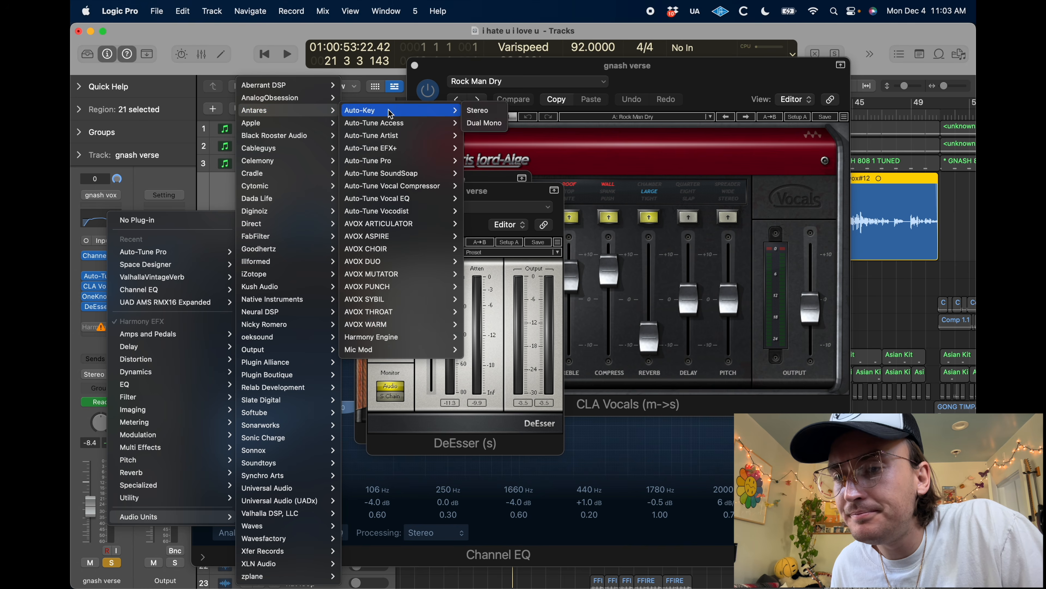
mouse_move(449, 337)
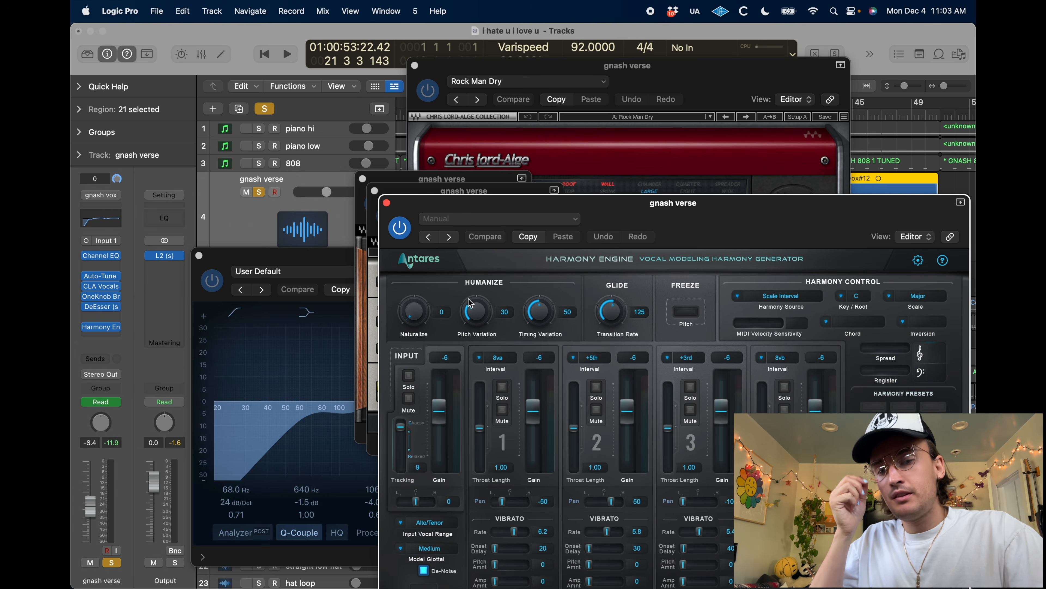
left_click_drag(608, 217, 391, 73)
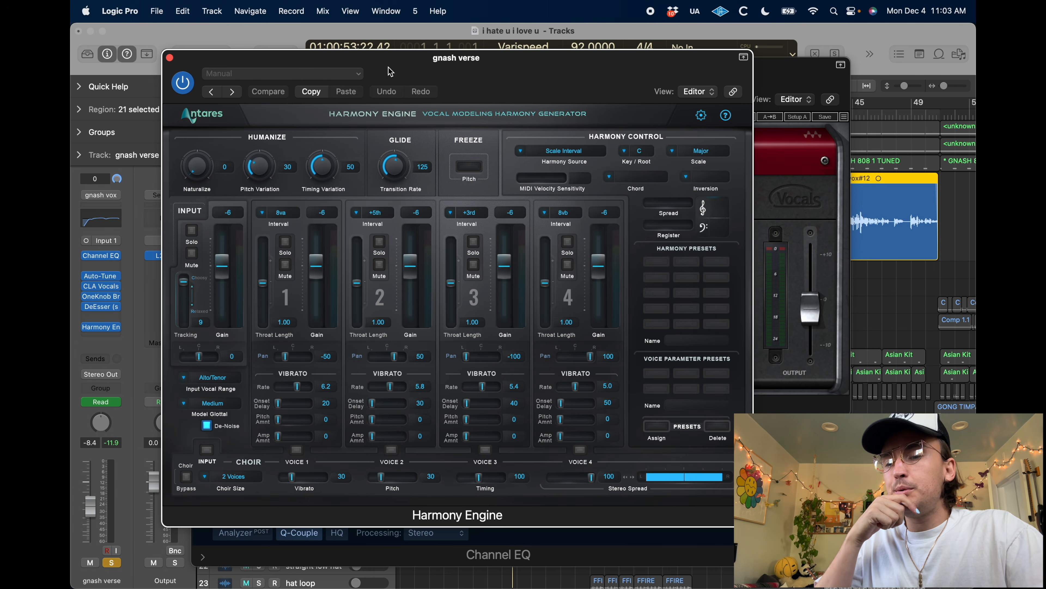
Mute voices 1 and 2 in Harmony Engine and set voice 3's interval to 8vb
left_click(285, 264)
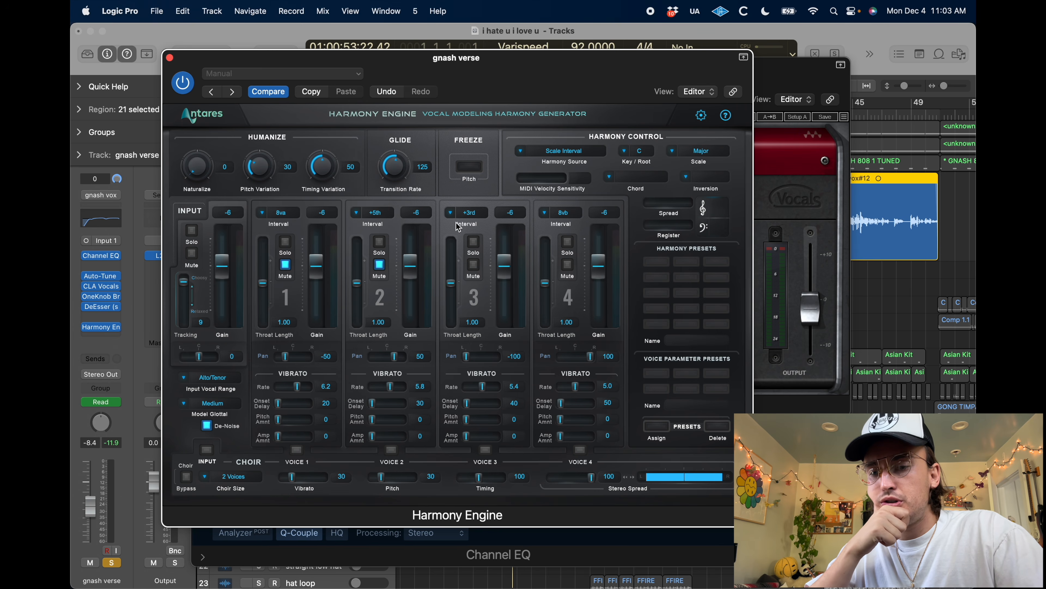
left_click(457, 213)
left_click(465, 443)
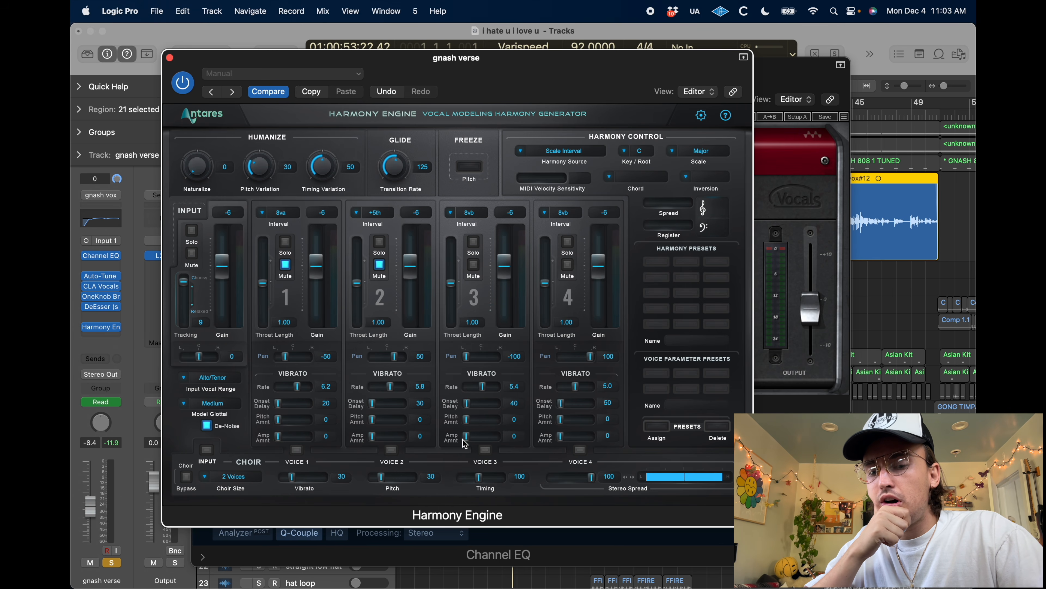
Lower the gain of Harmony Engine voices 3 and 4 to -21 each
left_click_drag(504, 271, 504, 293)
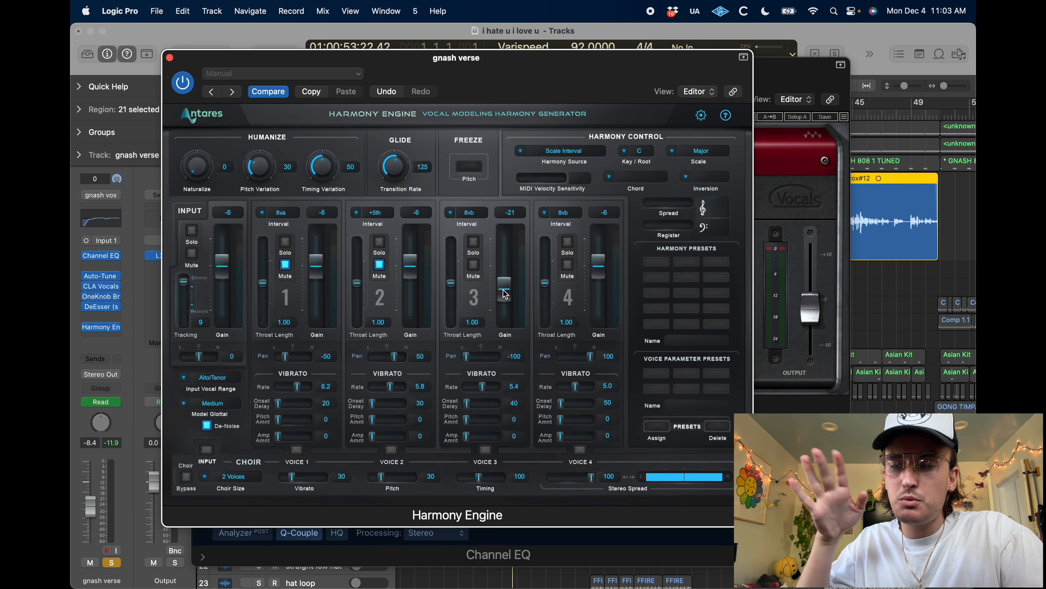
left_click_drag(598, 261, 596, 294)
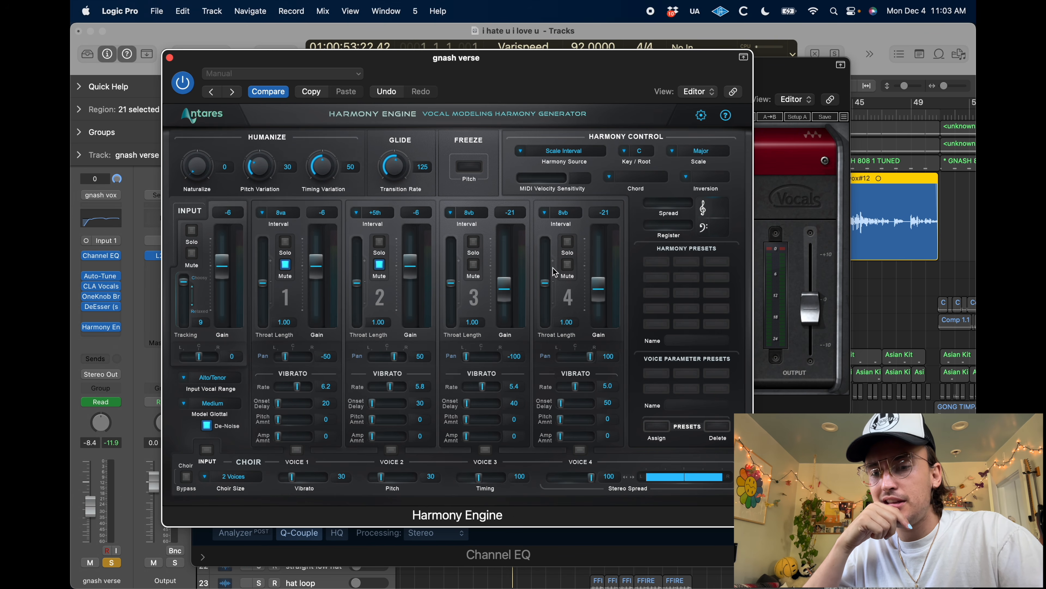
Set the input gain to 0 and the harmony key to E in Harmony Engine on gnash verse
left_click_drag(225, 267, 225, 258)
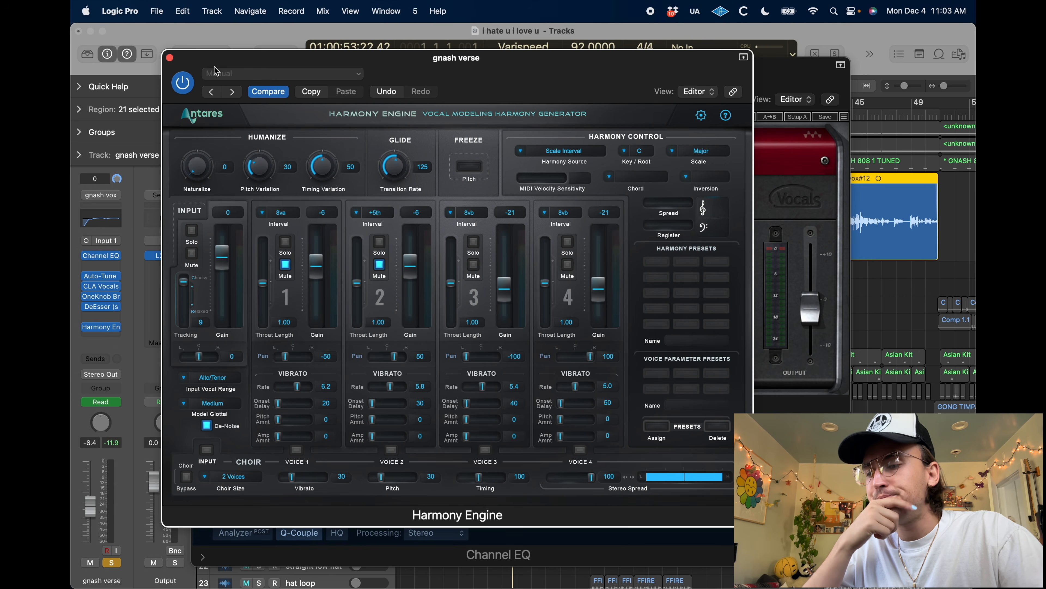
left_click_drag(222, 57, 456, 82)
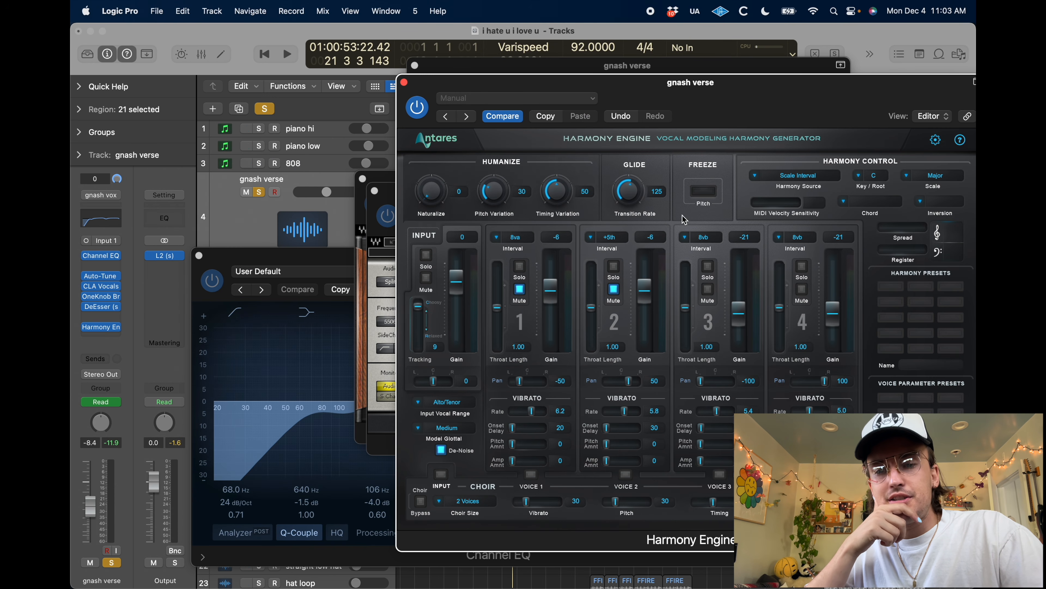
left_click(872, 176)
left_click(869, 227)
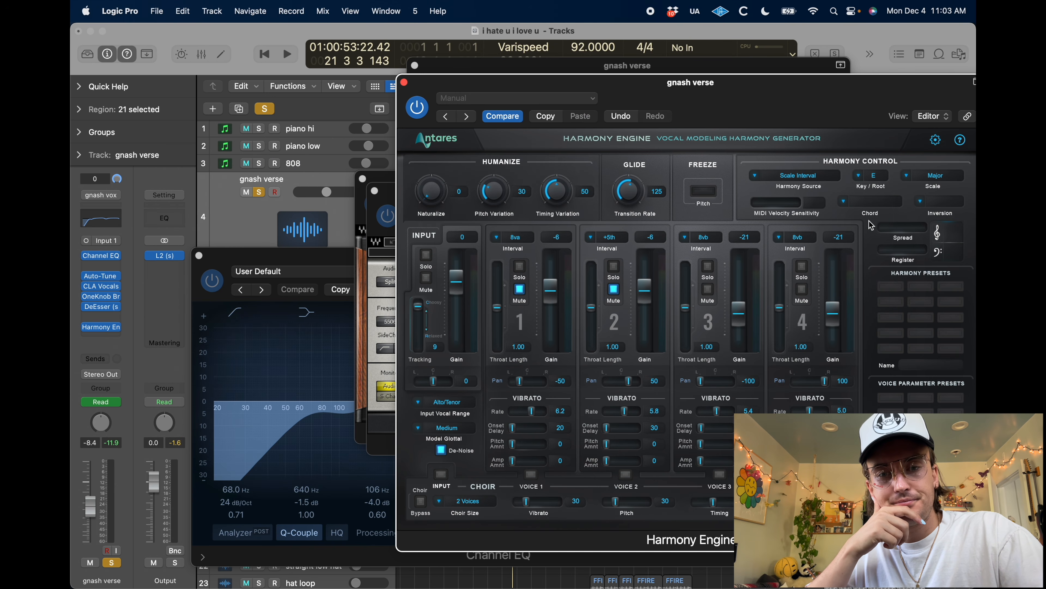
left_click_drag(602, 100, 399, 104)
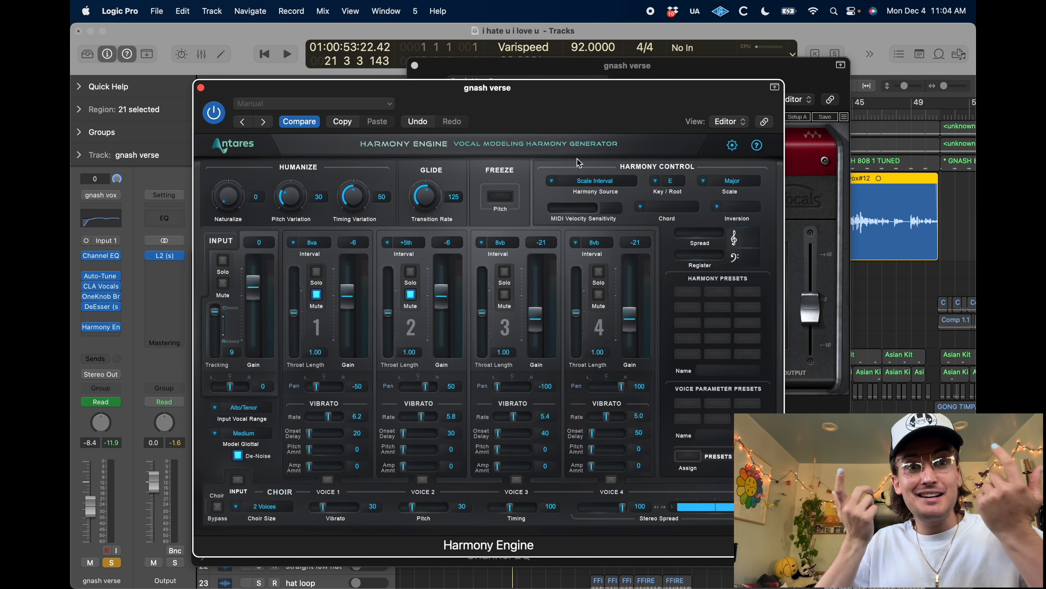
left_click_drag(253, 92, 243, 77)
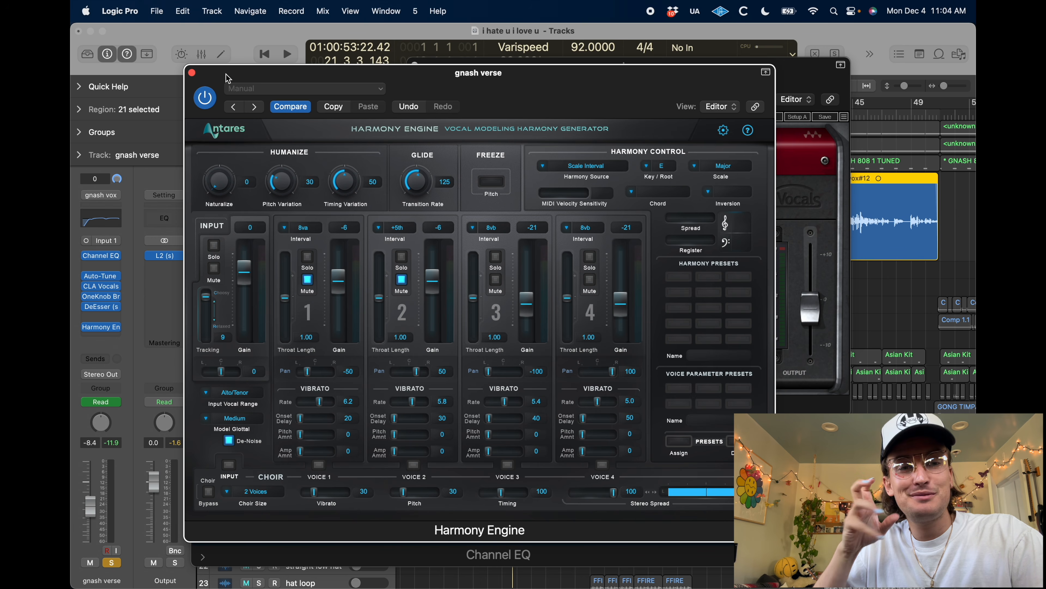
Audition Harmony Engine voices 3 and 4 in solo, and play the gnash verse vocal with the full harmony setup
key("space")
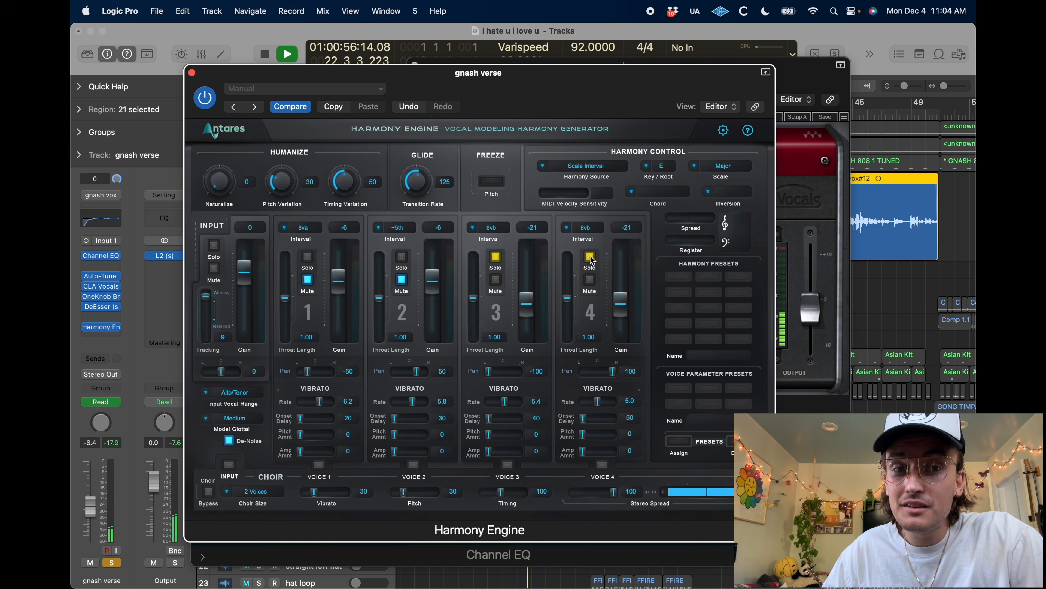
key("space")
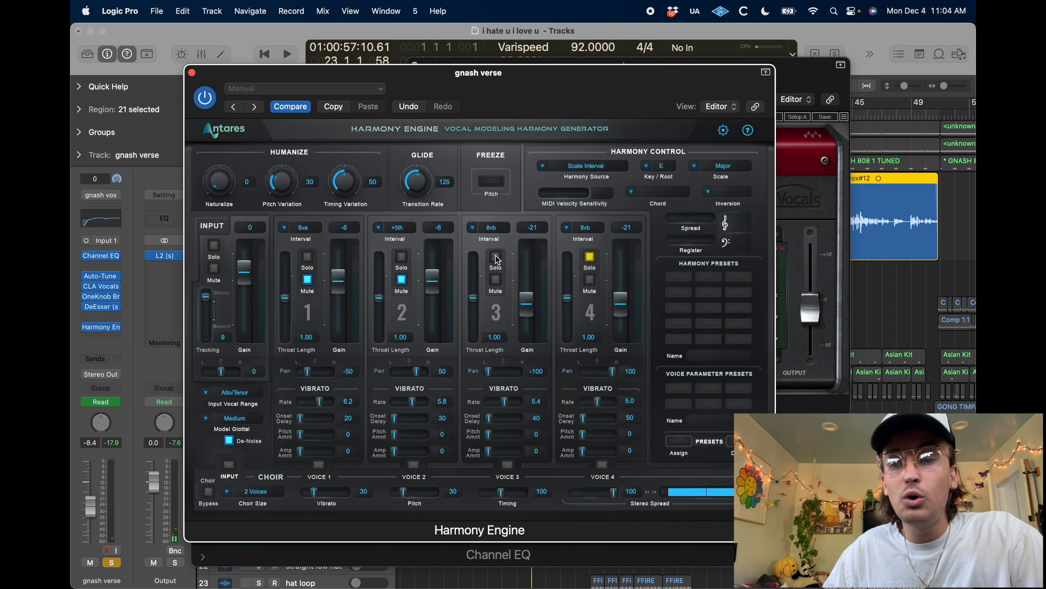
key("space")
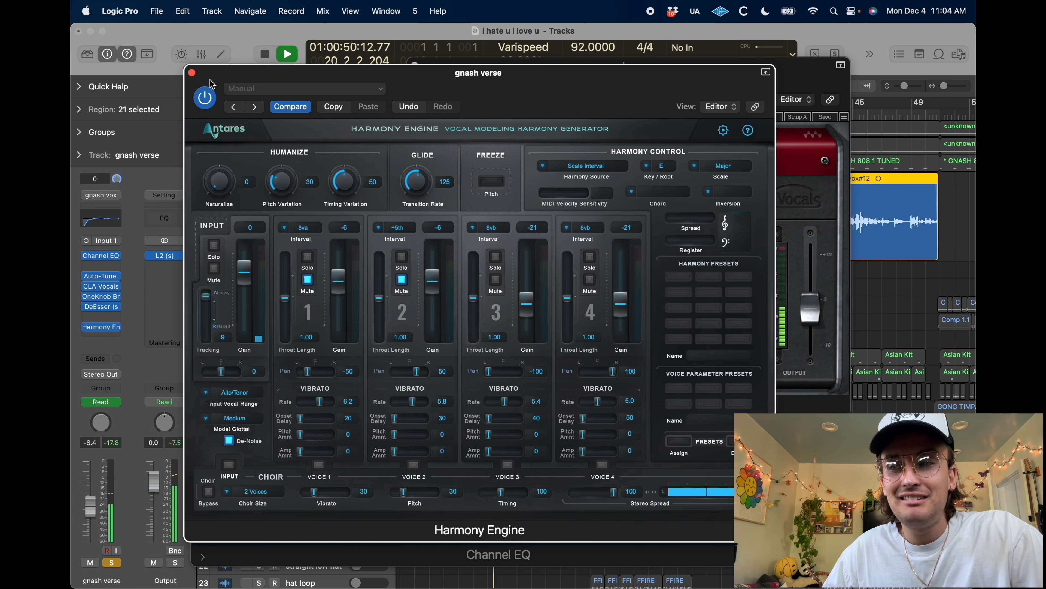
Close all the open plug-in windows of gnash verse, including Harmony Engine, DeEsser and Channel EQ
left_click(192, 73)
left_click(414, 65)
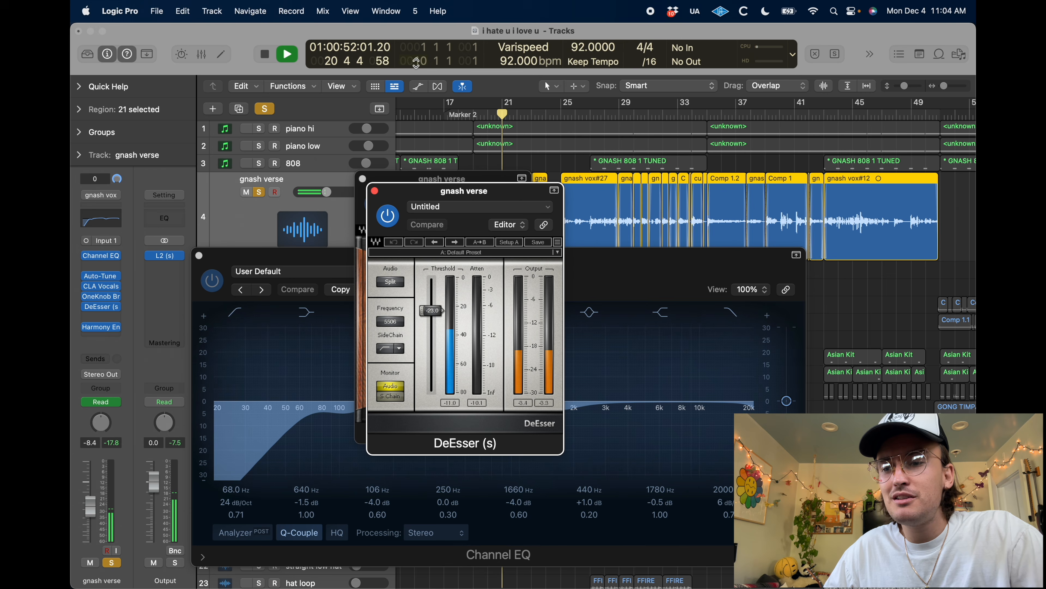
left_click(362, 179)
left_click(375, 190)
left_click(199, 255)
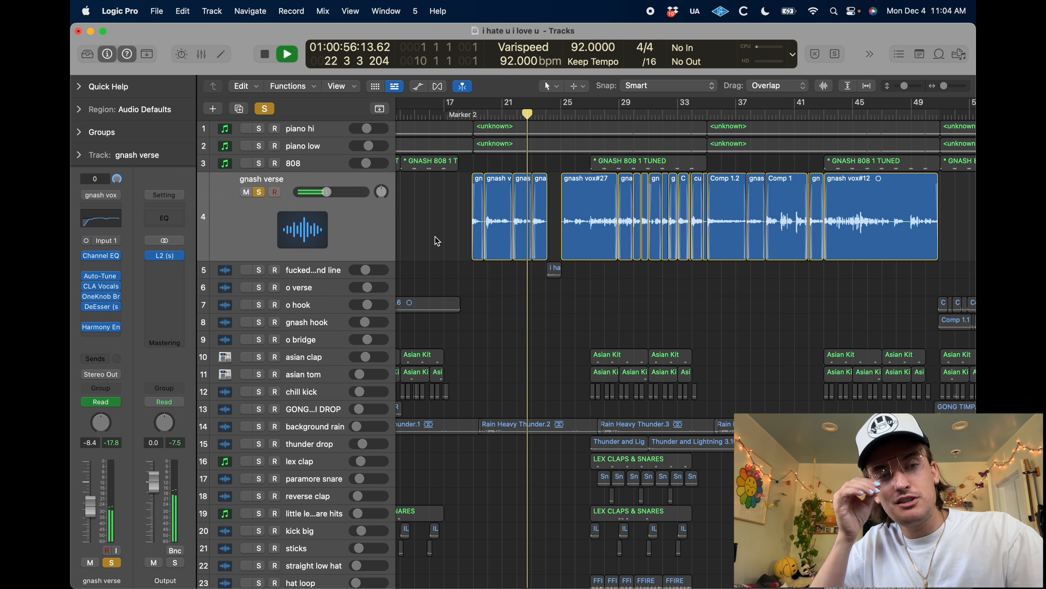
Play the "fucked around line" track soloed together with gnash verse, and clear both solos after stopping playback
left_click(325, 270)
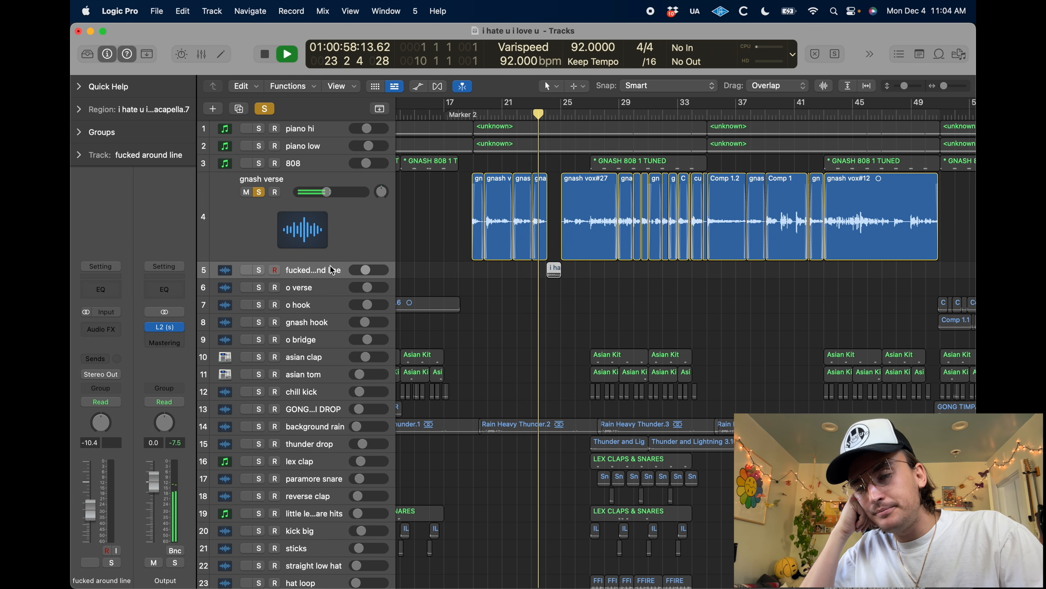
left_click(259, 270)
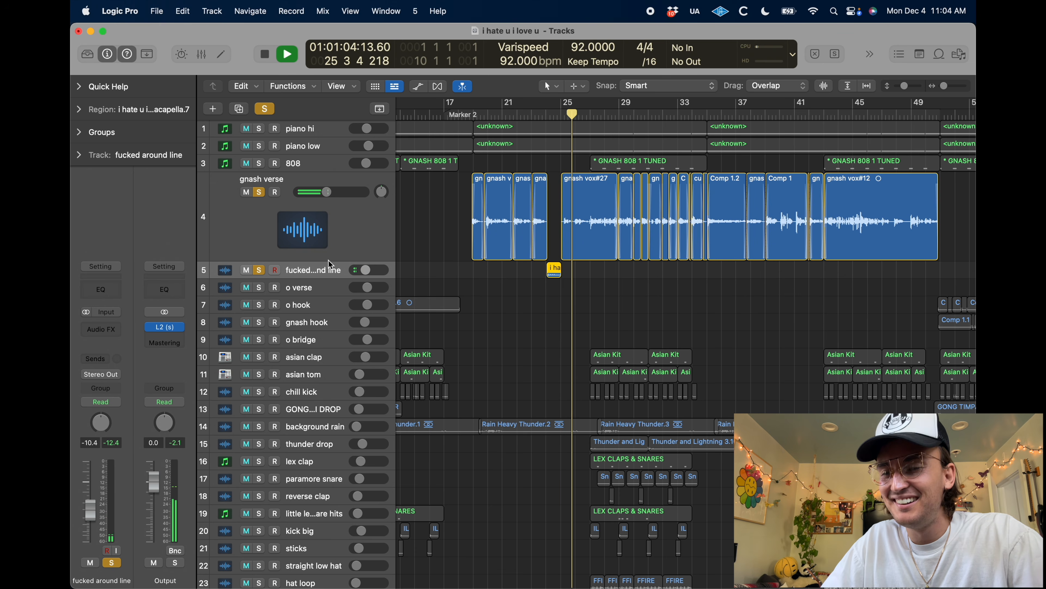
key("space")
left_click(258, 192)
left_click(257, 268)
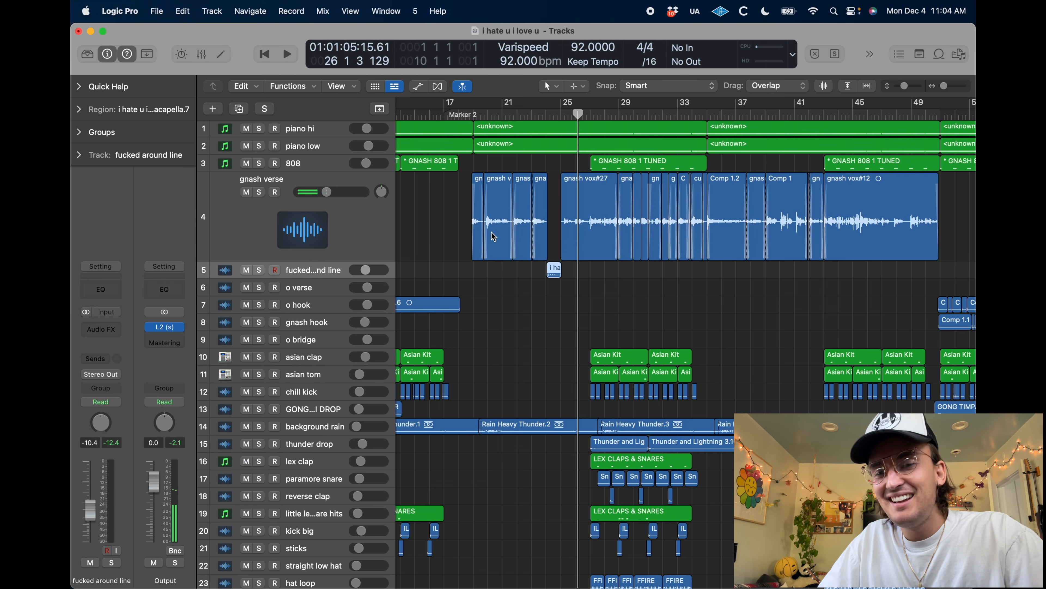
Return the enlarged gnash verse track to normal height and fit the whole arrangement in the tracks area
left_click(605, 303)
left_click(305, 234)
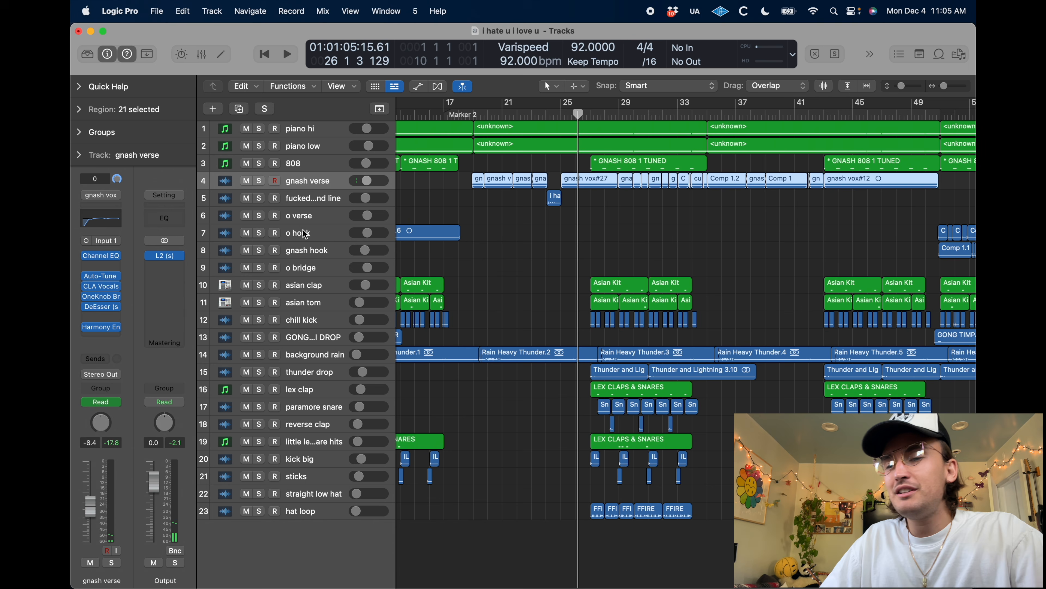
left_click(530, 249)
key("z")
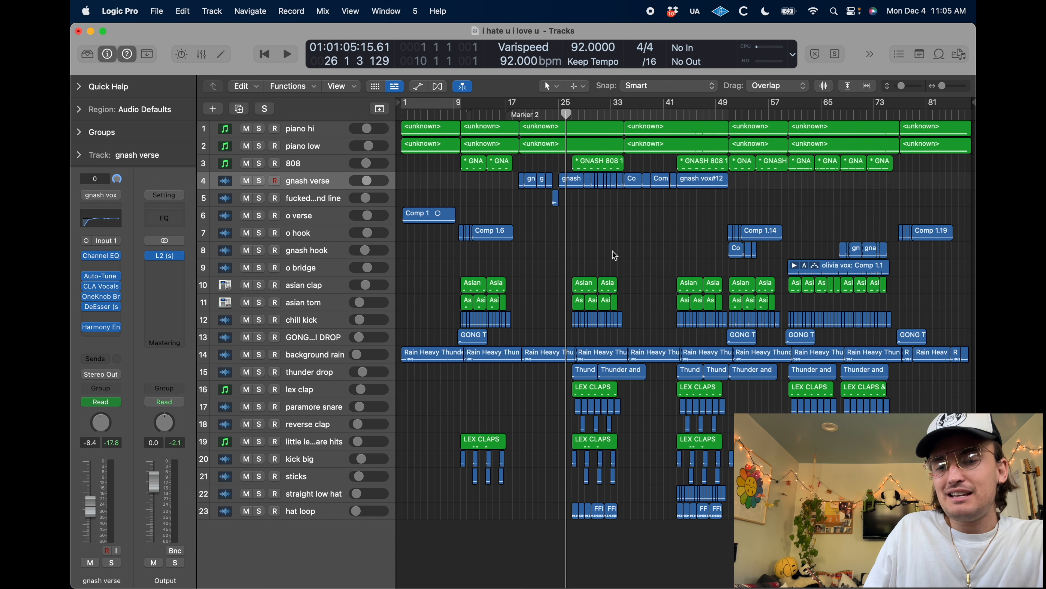
Step the playhead through the gnash verse section up to bar 50 and back to bar 46, and inspect the gnash vox#12 and Comp 1.2 regions
key("period")
key("period")
key("period")
key("period")
key("period")
key("period")
key("period")
key("period")
key("period")
key("period")
key("period")
key("period")
key("period")
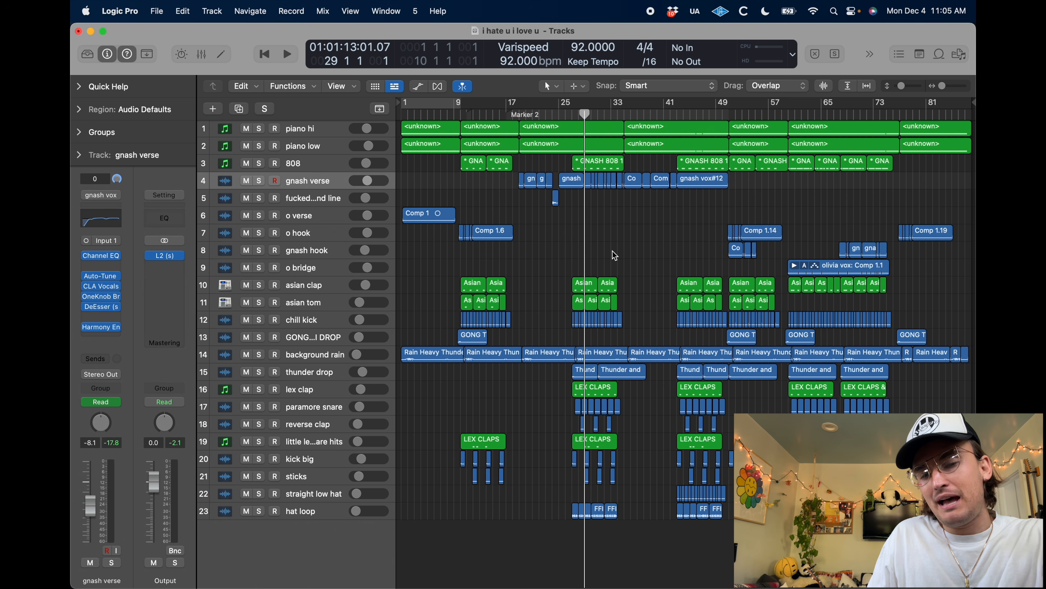
key("period")
key("period")
key("period")
key("period")
key("period")
key("period")
key("period")
key("period")
key("period")
key("period")
key("period")
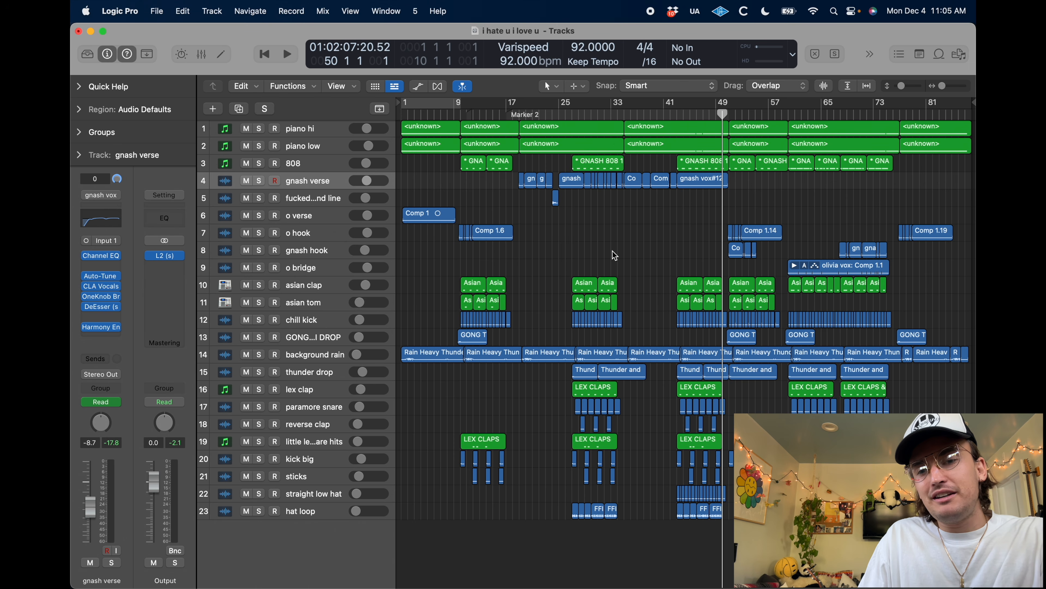
key("comma")
key("comma")
key("comma")
key("comma")
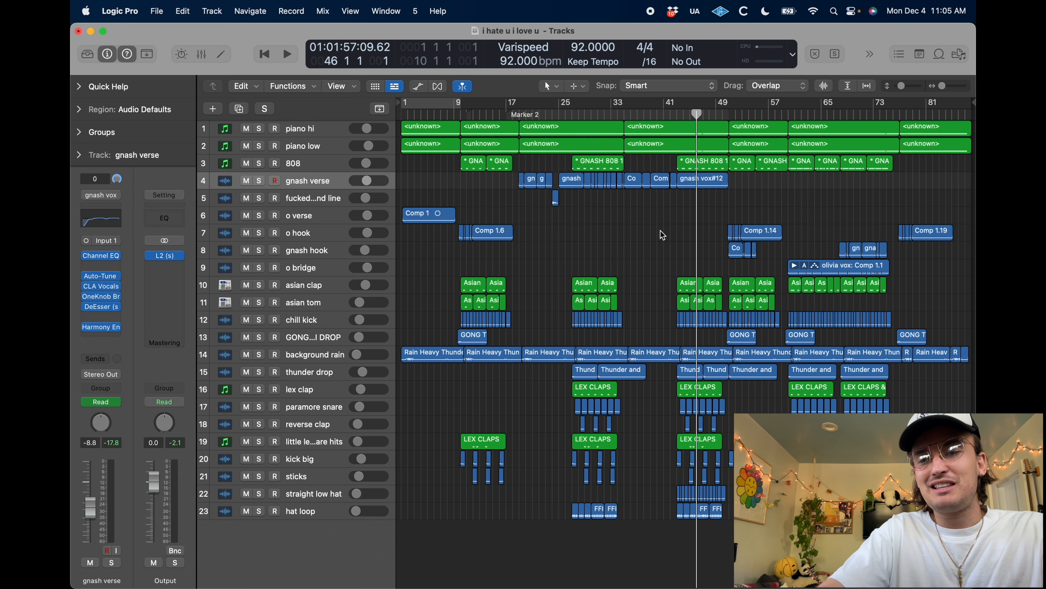
left_click(697, 183)
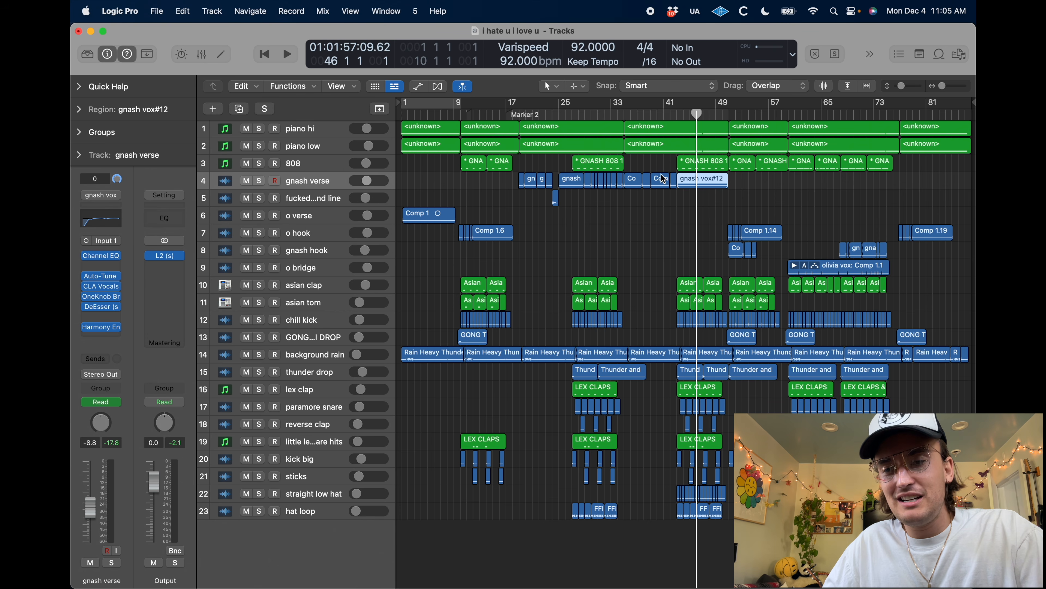
left_click(634, 185)
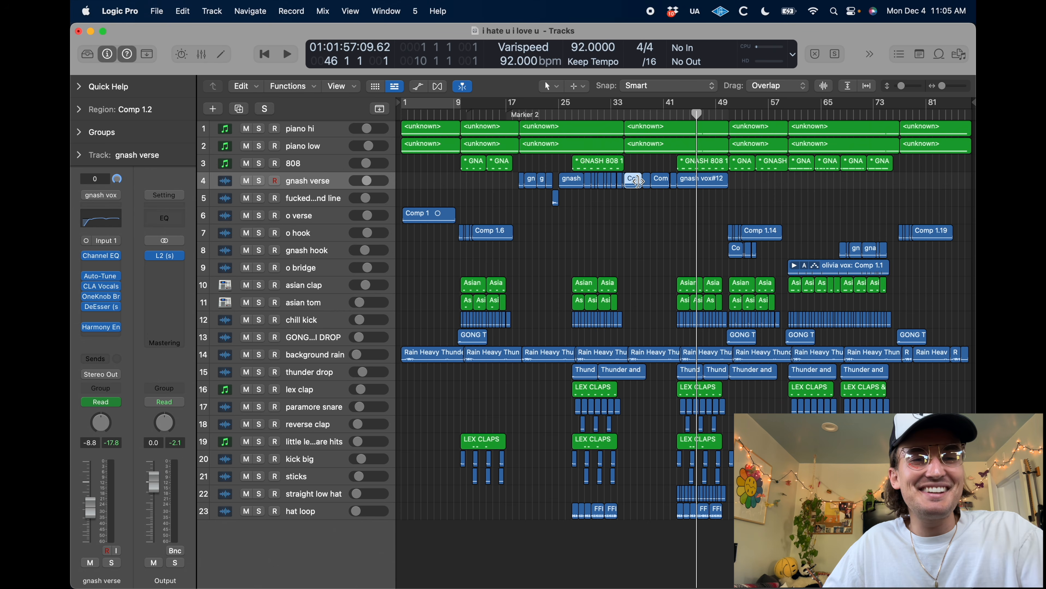
left_click(616, 233)
Solo the straight low hat track and play it from bar 43
key("comma")
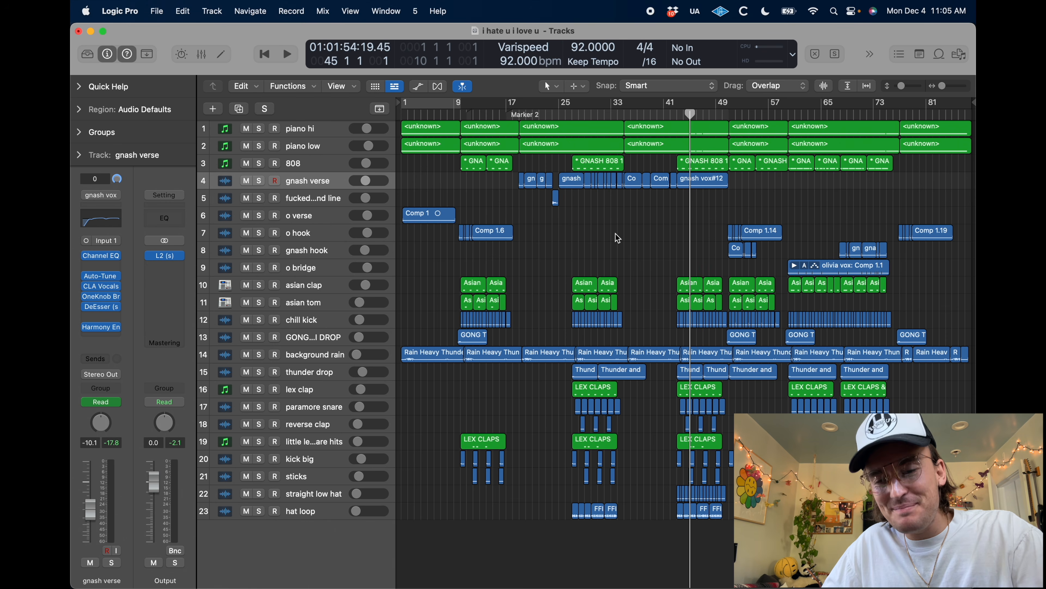
key("comma")
key("comma")
key("super+Right")
key("super+Right")
key("super+Right")
scroll(703, 443, "right", 2)
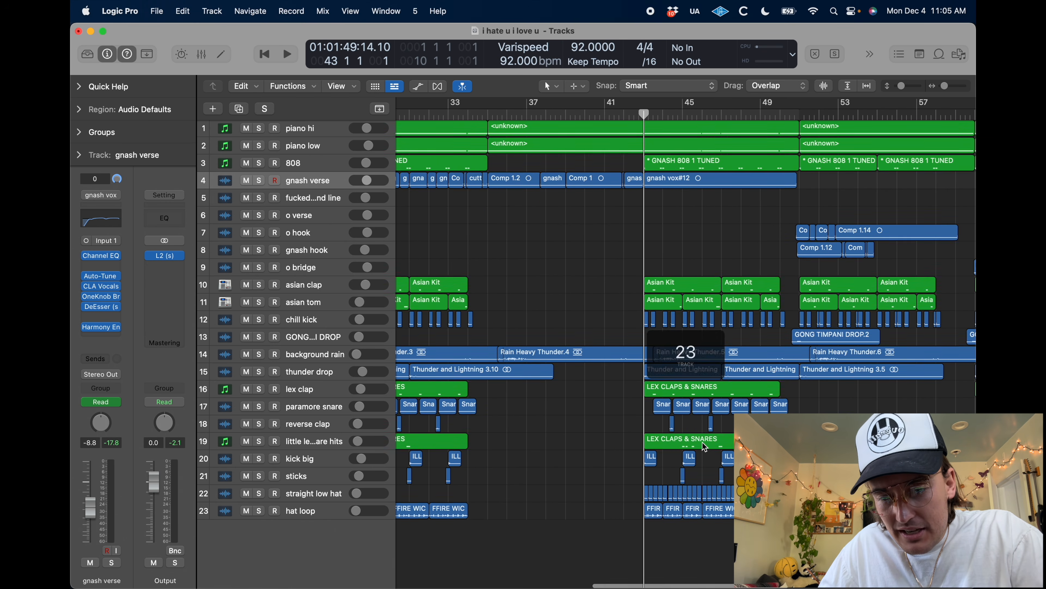
scroll(574, 453, "left", 2)
scroll(573, 453, "left", 1)
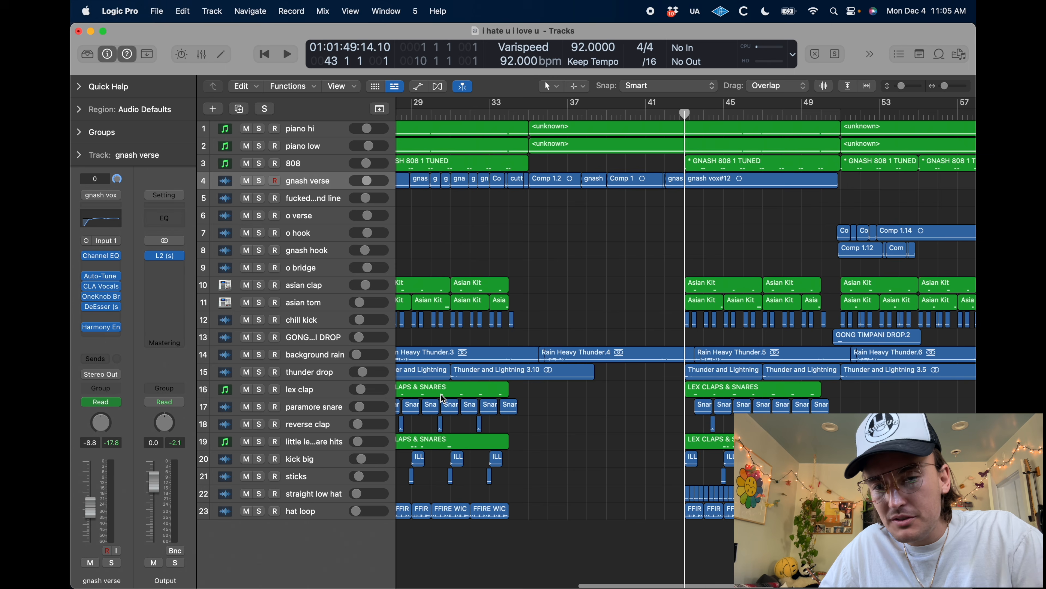
left_click(258, 493)
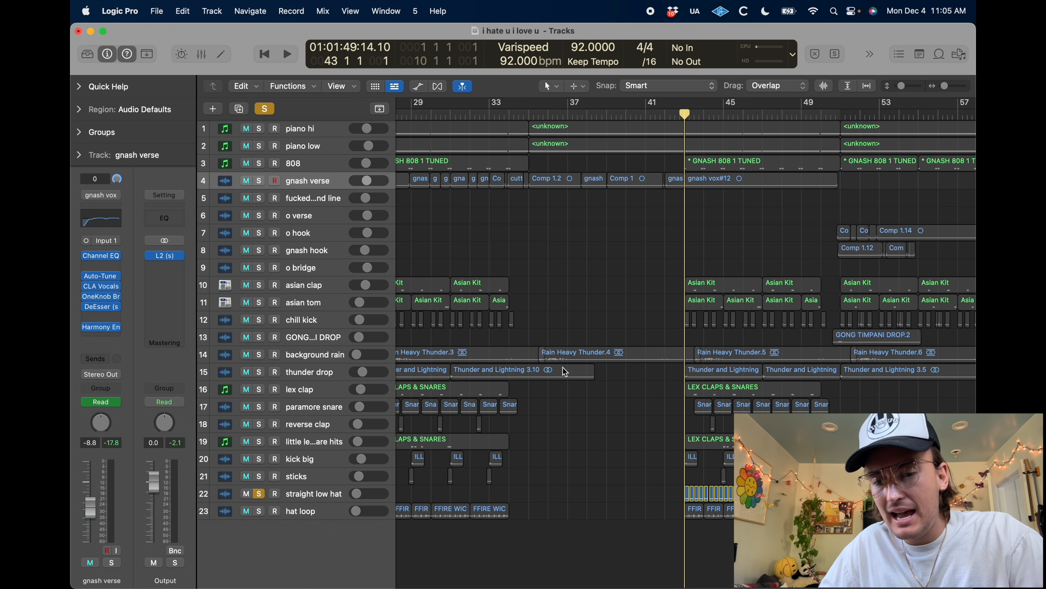
key("space")
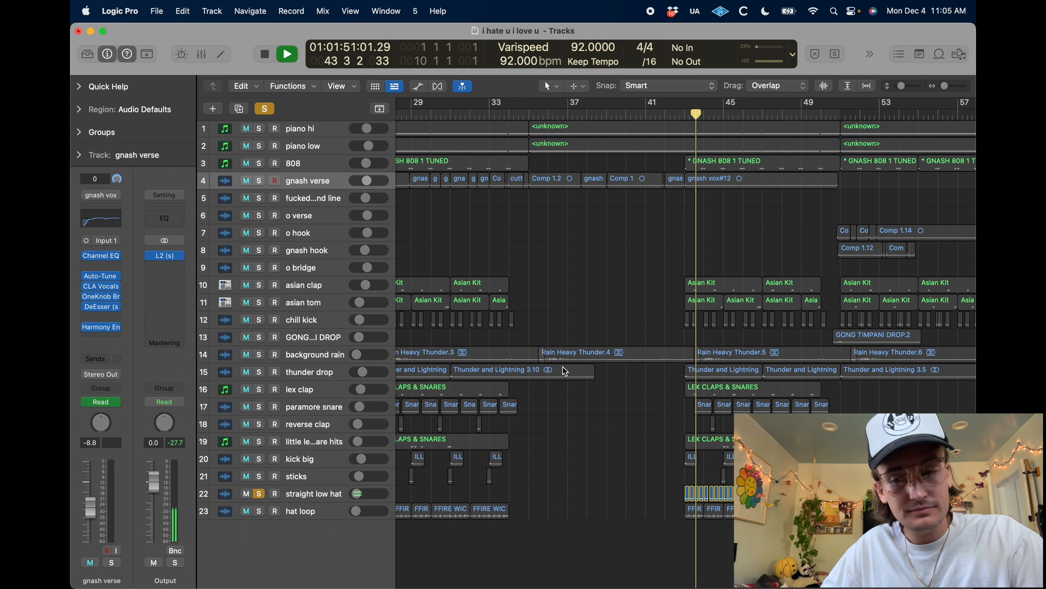
Examine the straight low hat regions up close and their place in the overall arrangement while the track plays
key("super+Right")
key("super+Right")
key("super+Right")
key("super+Right")
key("super+Right")
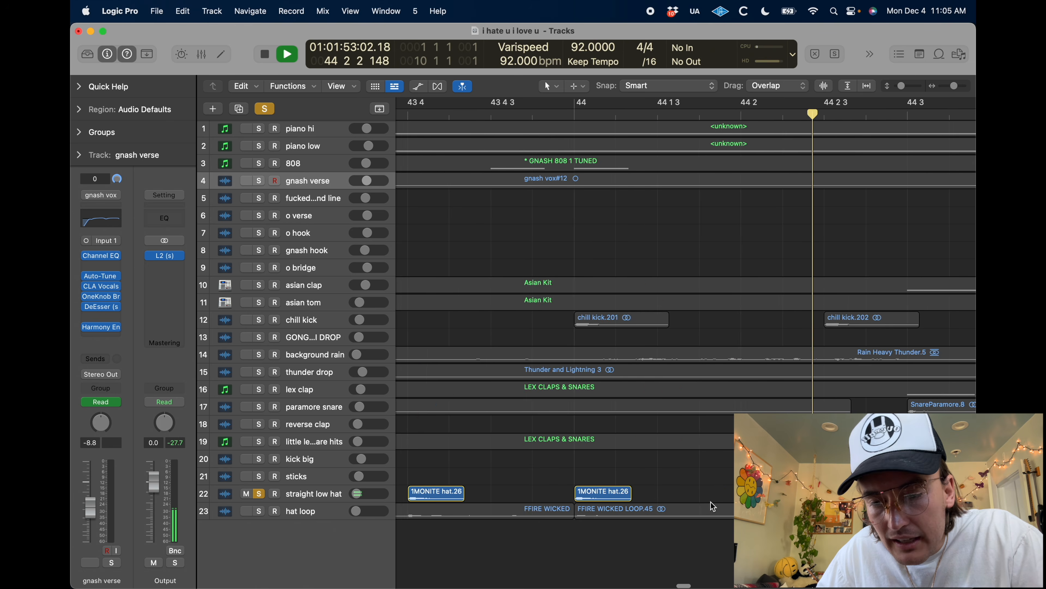
key("super+Left")
key("super+Left")
key("super+Left")
key("super+Left")
key("super+Left")
key("super+Left")
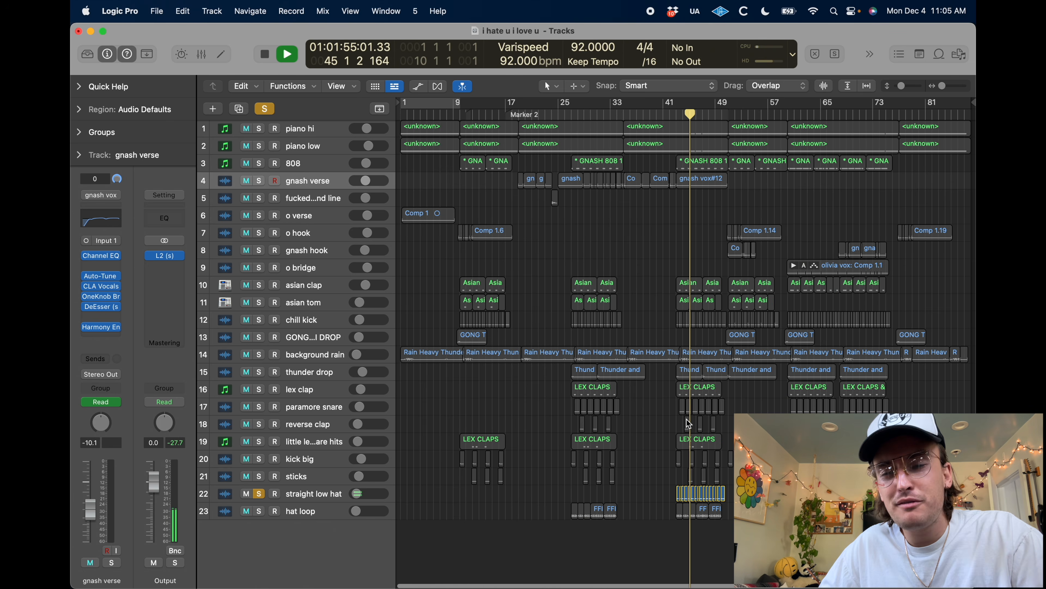
key("super+Right")
scroll(691, 417, "up", 4)
scroll(689, 418, "down", 3)
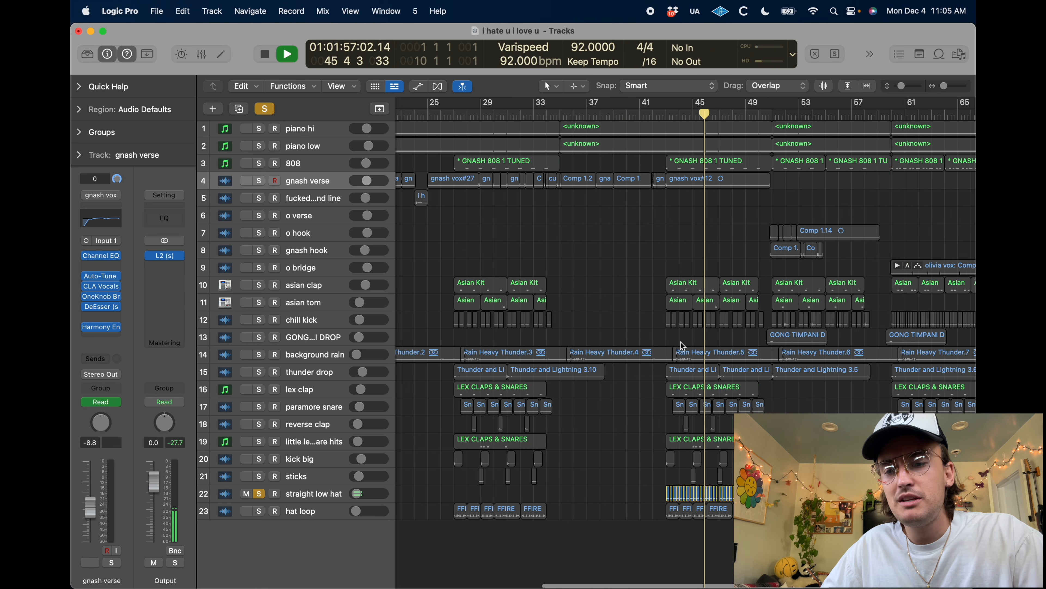
scroll(680, 341, "right", 5)
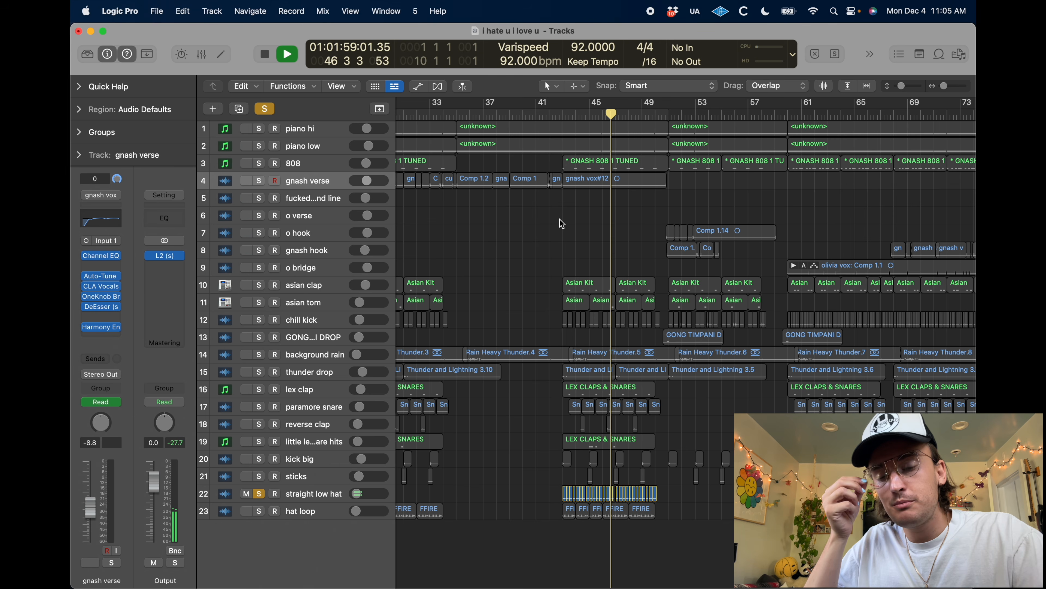
Listen to all tracks from asian clap to hat loop in solo up to bar 50, and clear the solos after stopping
left_click_drag(259, 285, 257, 521)
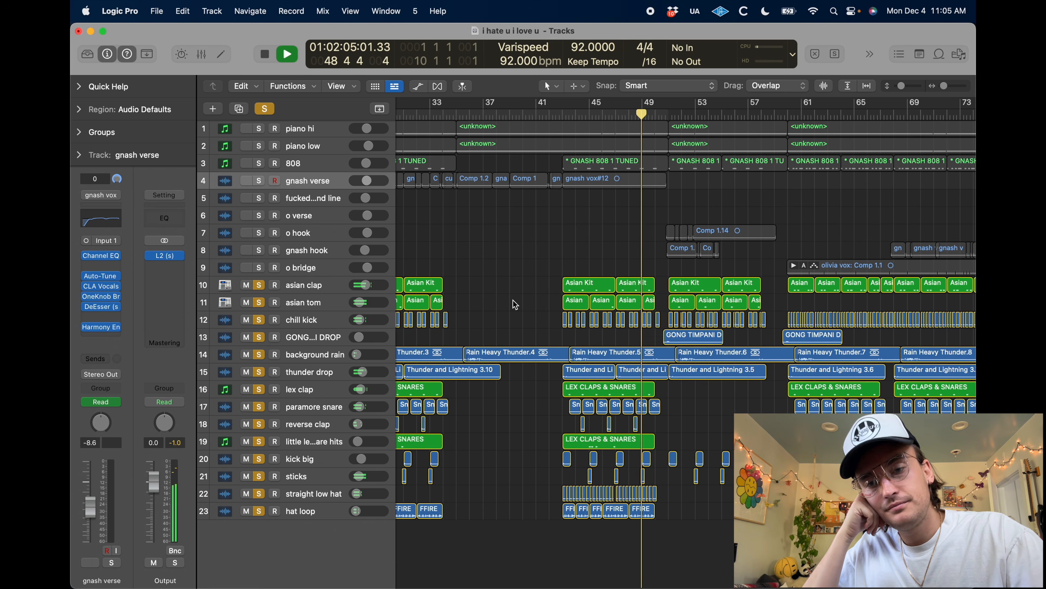
scroll(507, 280, "right", 3)
scroll(507, 281, "right", 1)
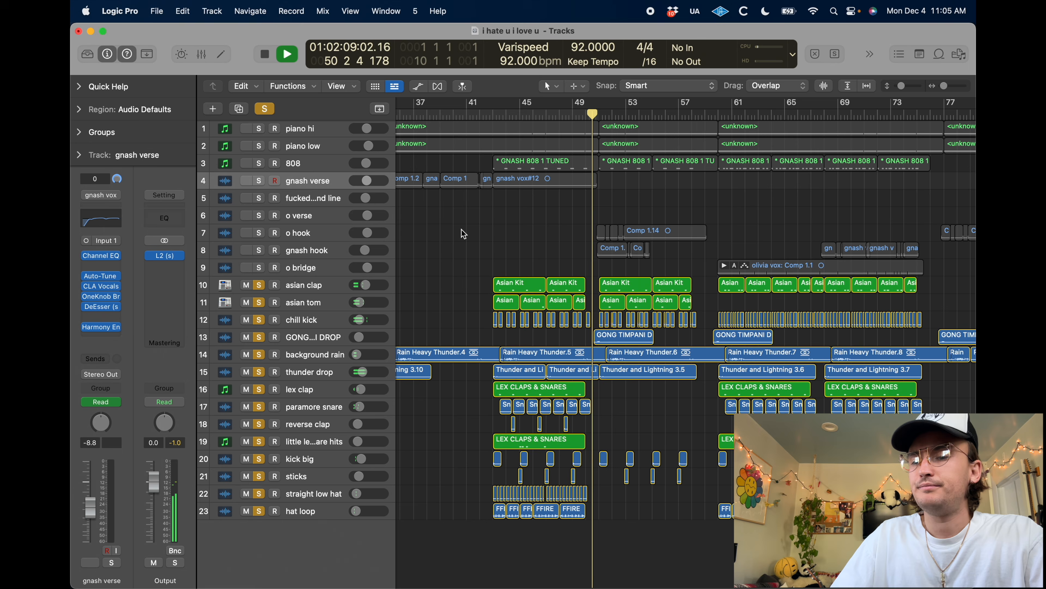
key("space")
left_click(264, 109)
Play the song from bar 50 and solo the gnash hook and o hook tracks
left_click(592, 114)
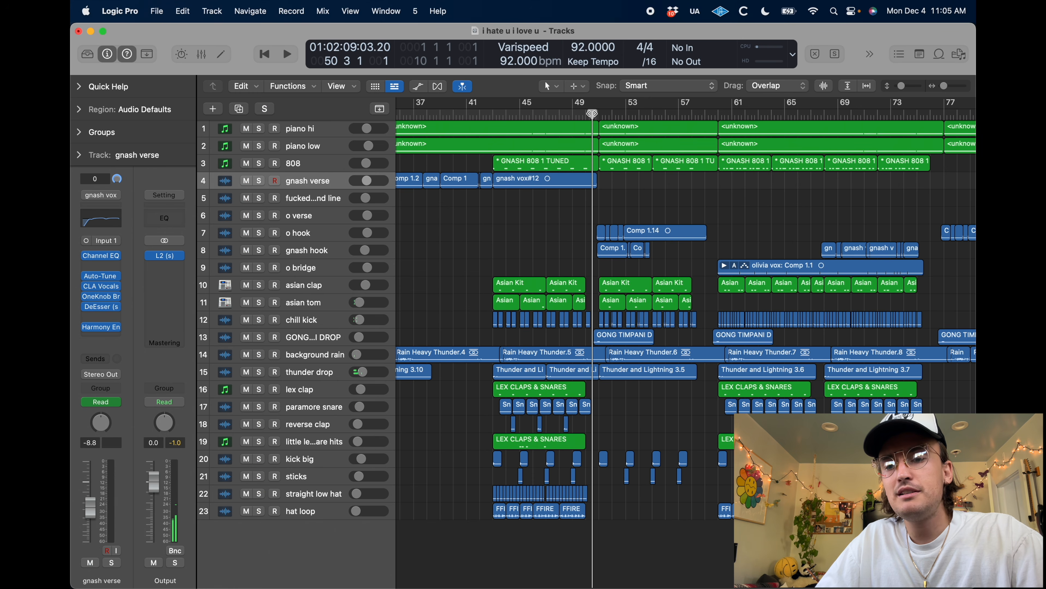
key("space")
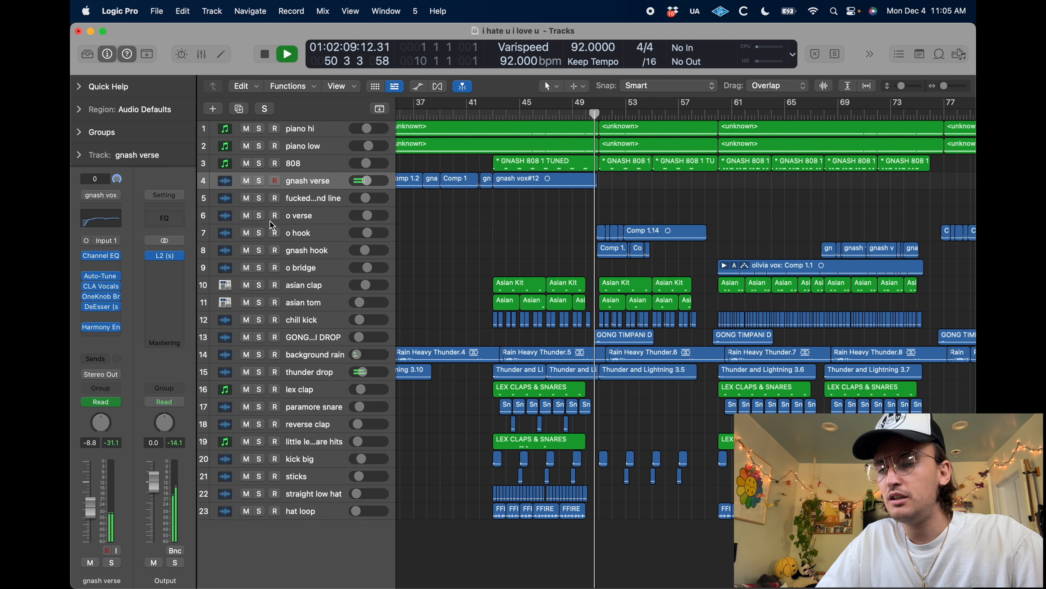
left_click(258, 251)
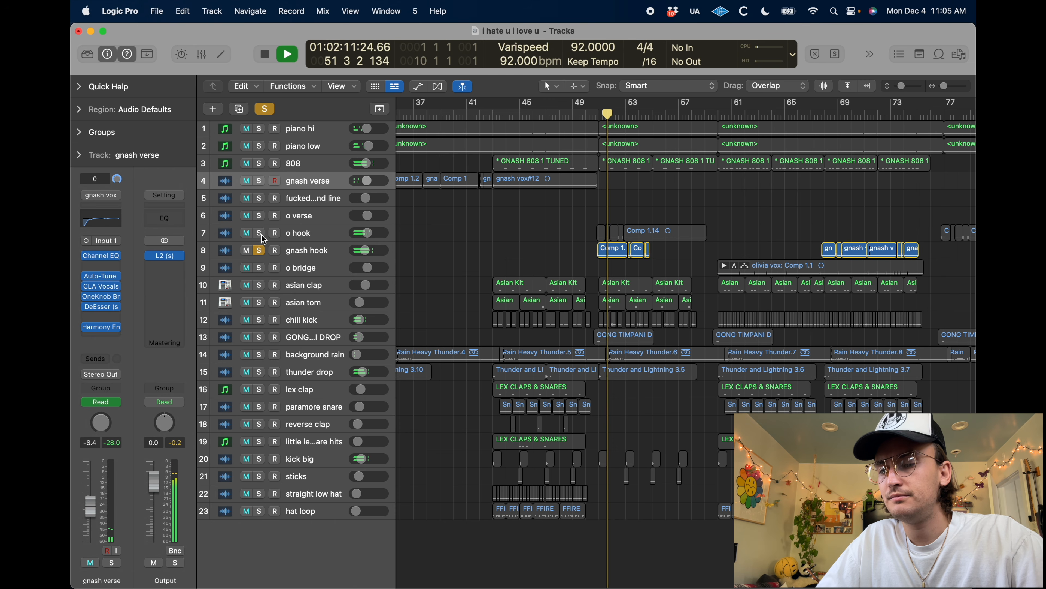
left_click(261, 234)
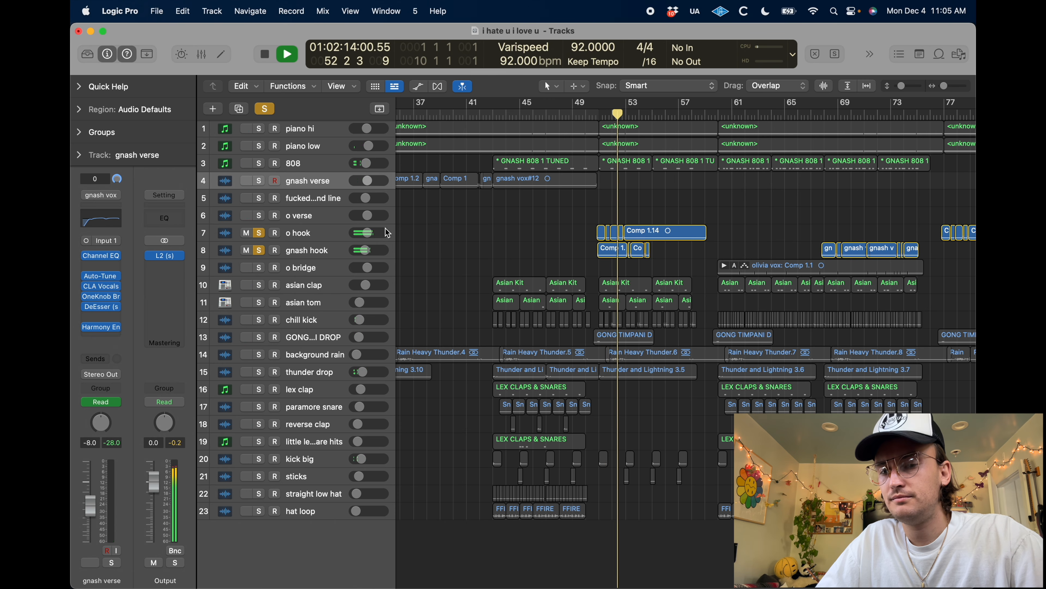
Examine the o hook and gnash hook comp regions between bars 51 and 59 while they play in solo
scroll(498, 250, "down", 5)
left_click(303, 251)
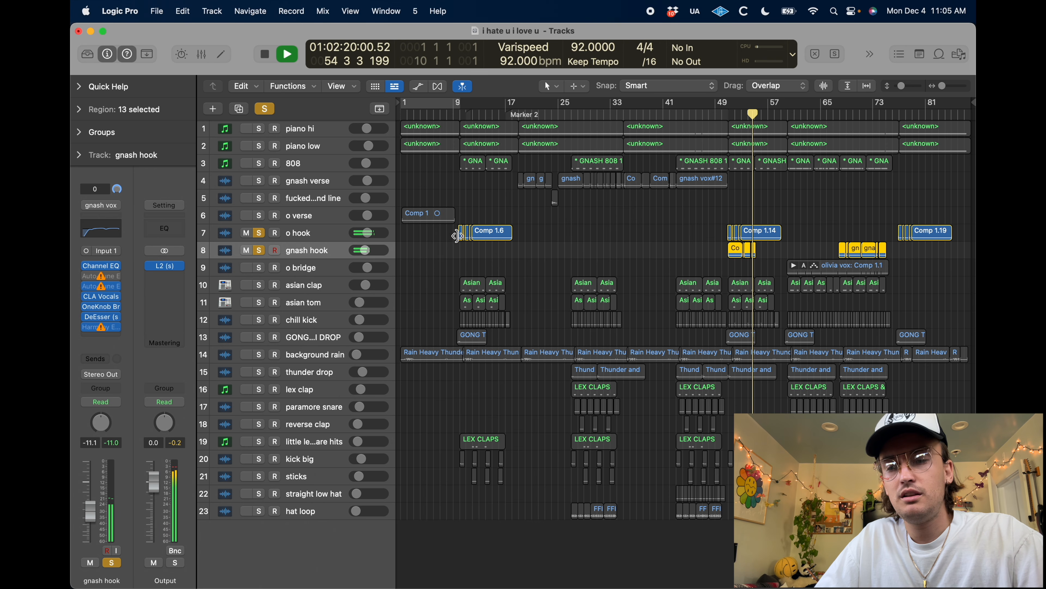
scroll(744, 236, "up", 5)
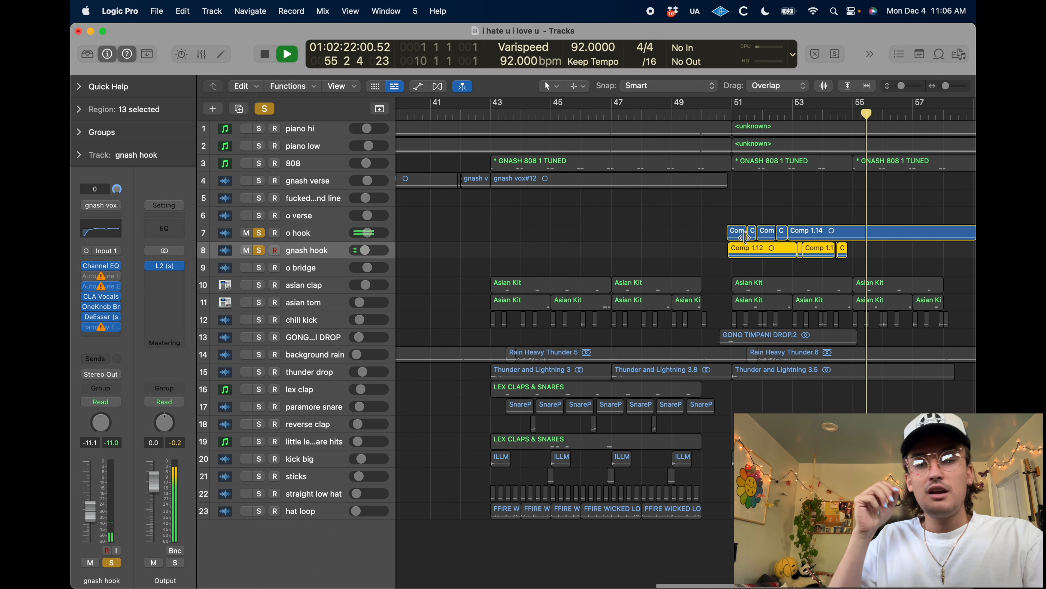
scroll(745, 237, "right", 5)
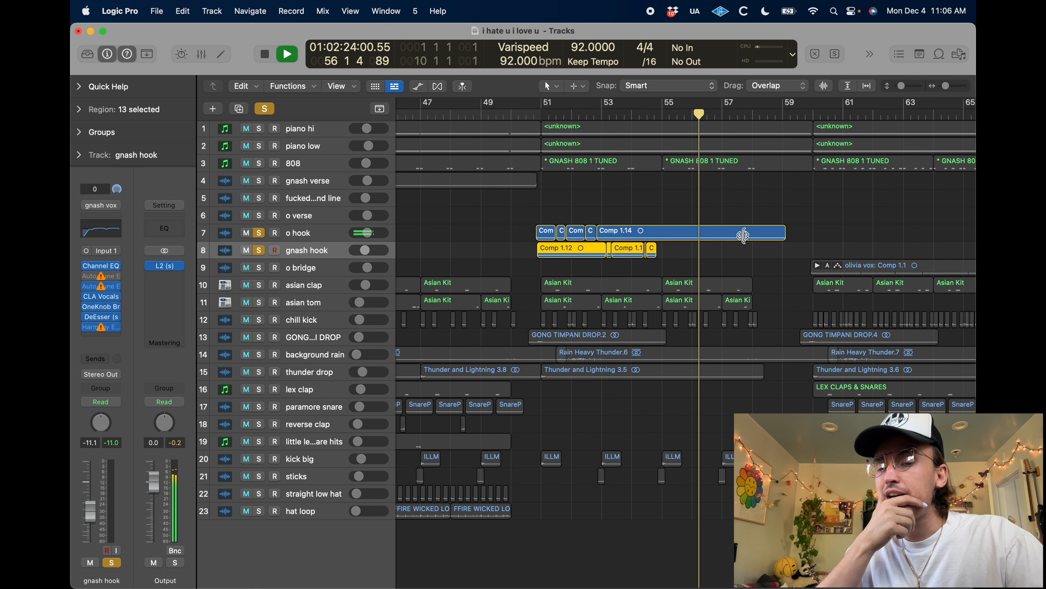
left_click(788, 204)
scroll(787, 205, "down", 6)
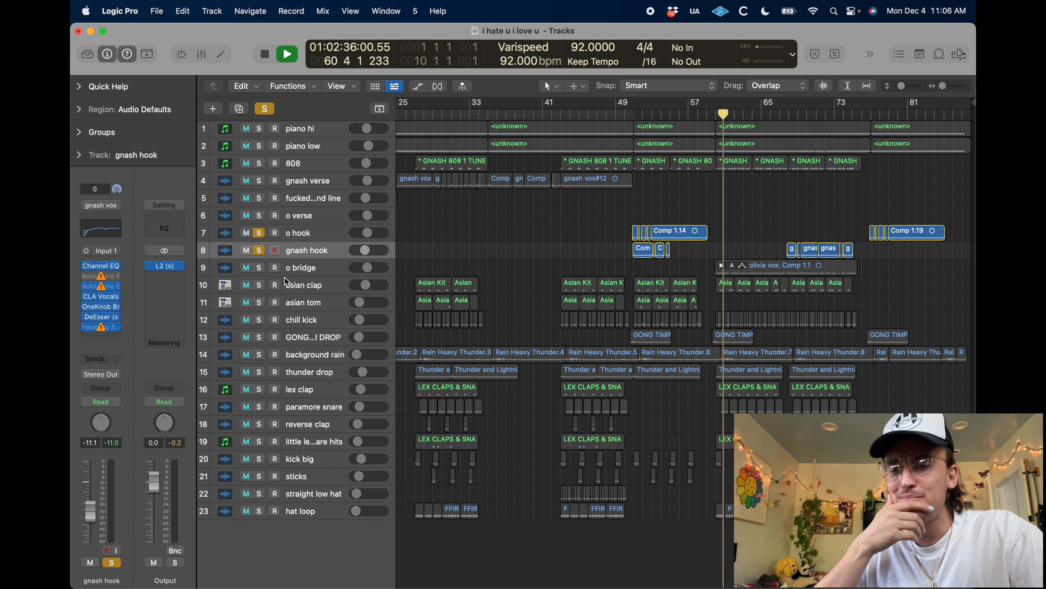
Stop playback and solo the o bridge track, clearing the solos on gnash hook and o hook
key("space")
left_click(306, 268)
left_click(259, 269)
left_click(259, 250)
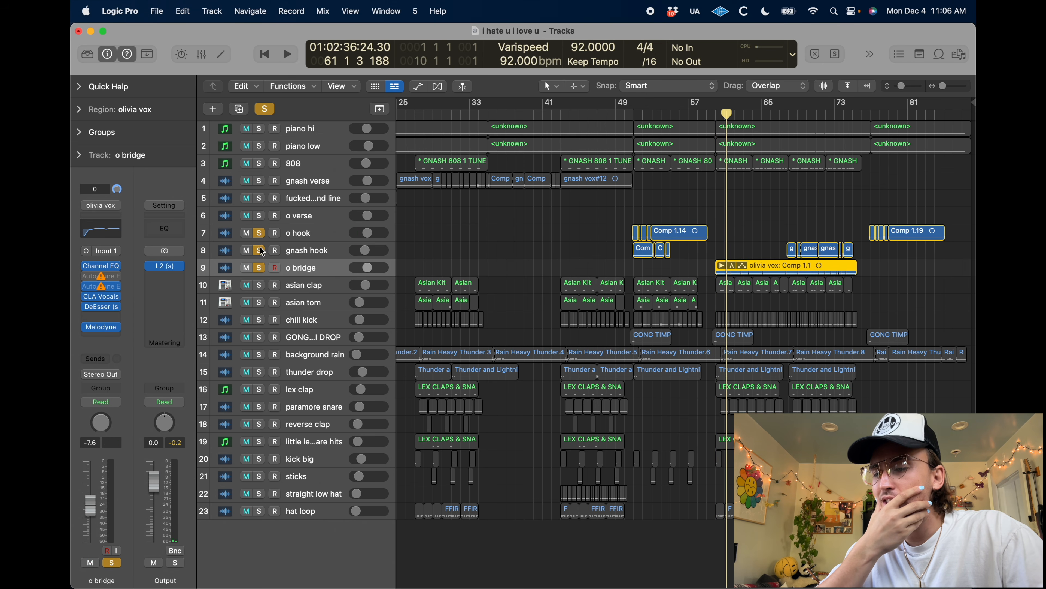
left_click(260, 233)
Replace the second missing Auto-Tune E plug-in on the o bridge track with Auto-Tune Pro, set to the key of E Major
left_click(120, 288)
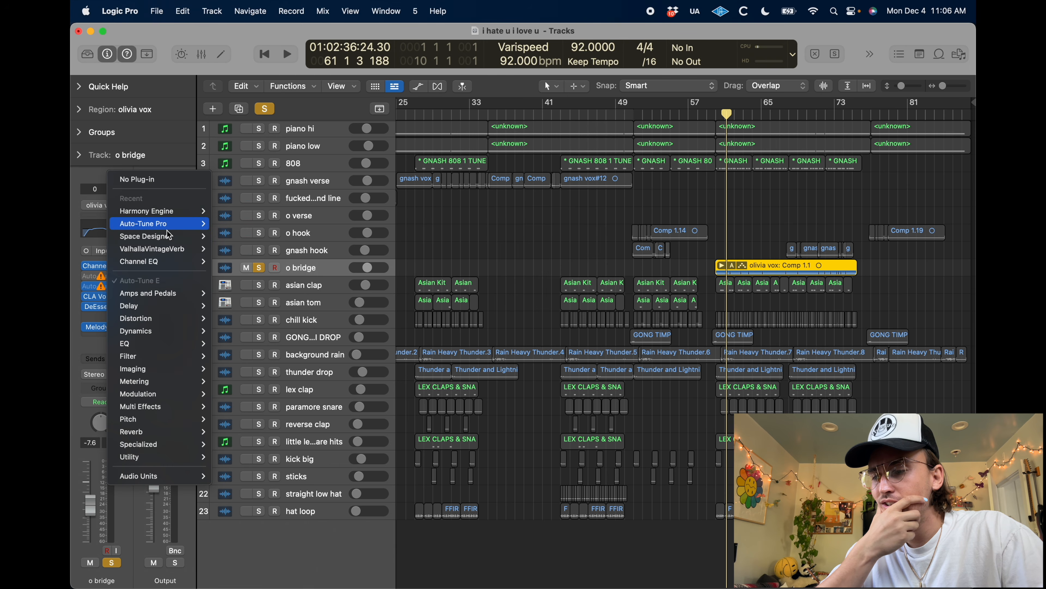
mouse_move(161, 224)
left_click(242, 226)
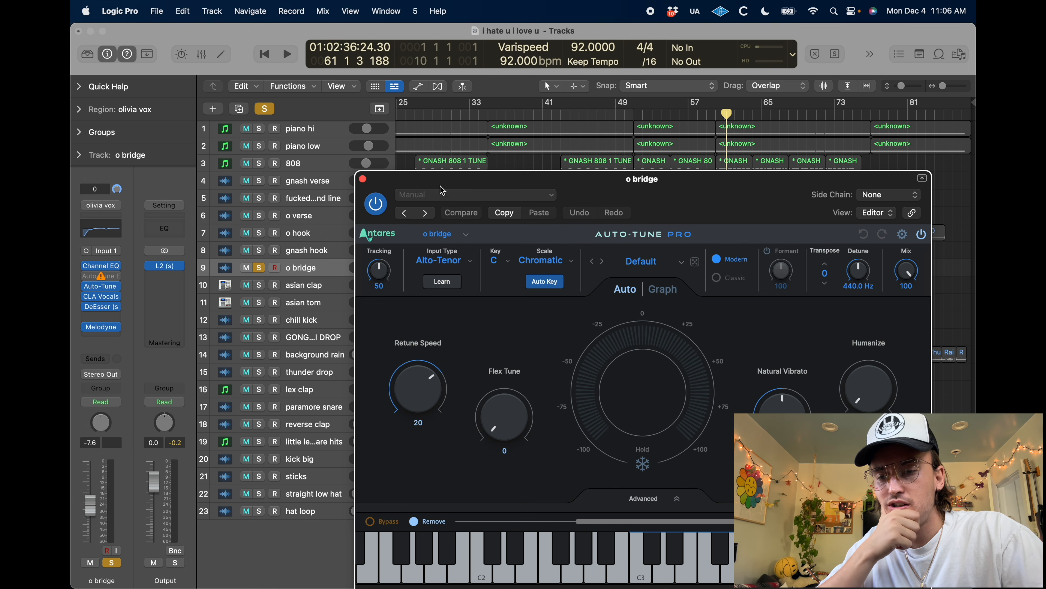
left_click(500, 260)
left_click(504, 355)
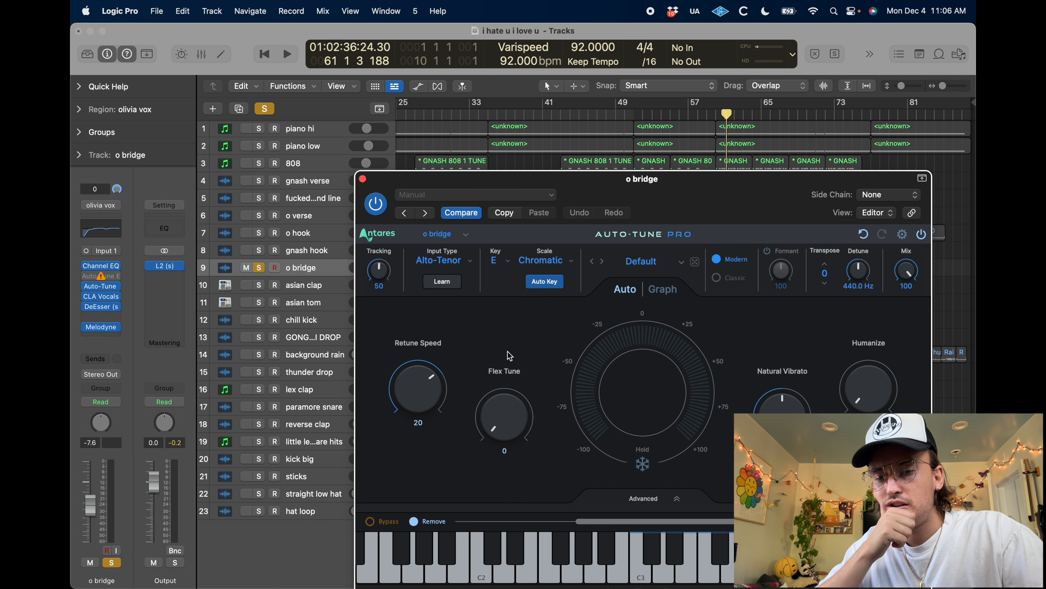
left_click(544, 260)
left_click(533, 223)
left_click(363, 179)
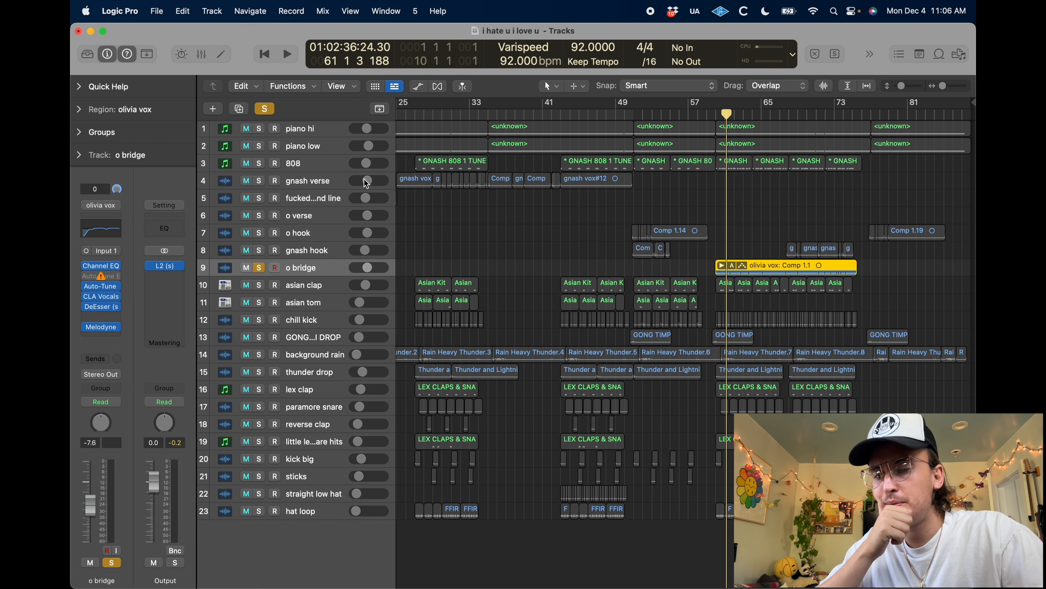
Start playback, remove the remaining Auto-Tune E plug-in from o bridge, and move the playhead to just before the bridge vocal region
key("space")
left_click(116, 275)
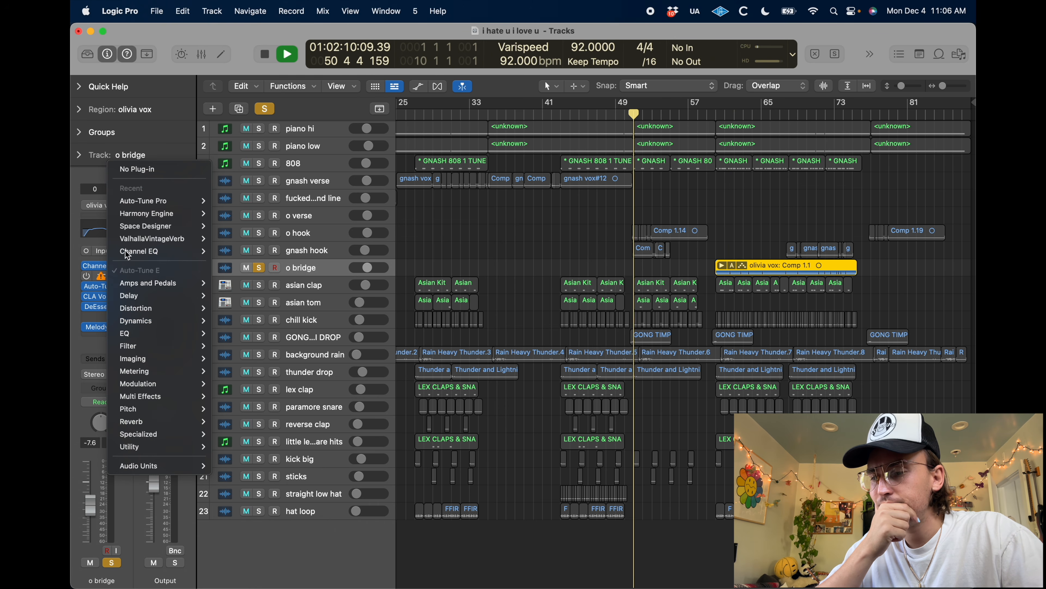
left_click(142, 170)
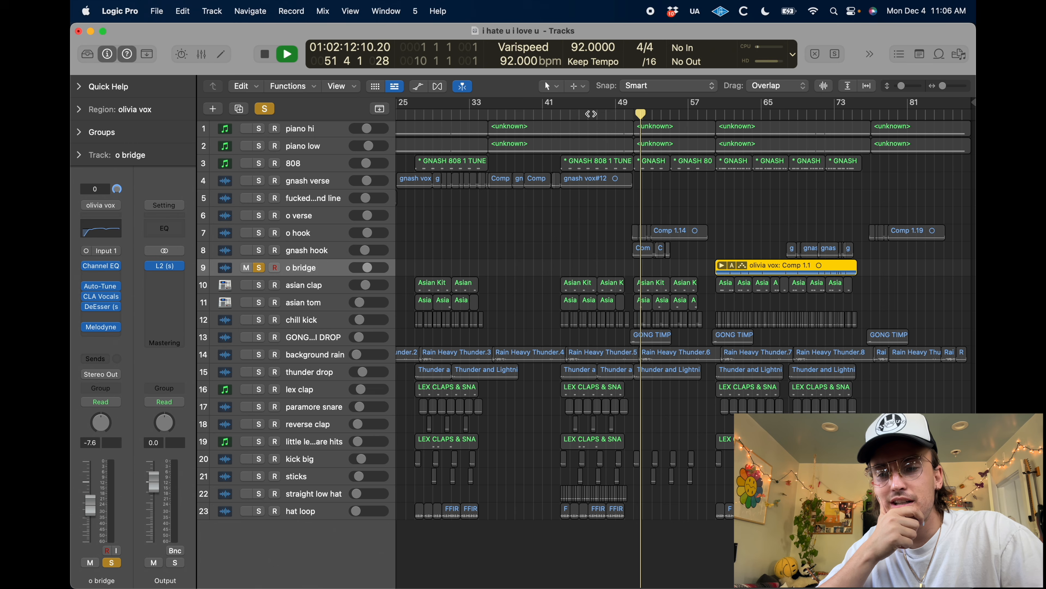
left_click(713, 117)
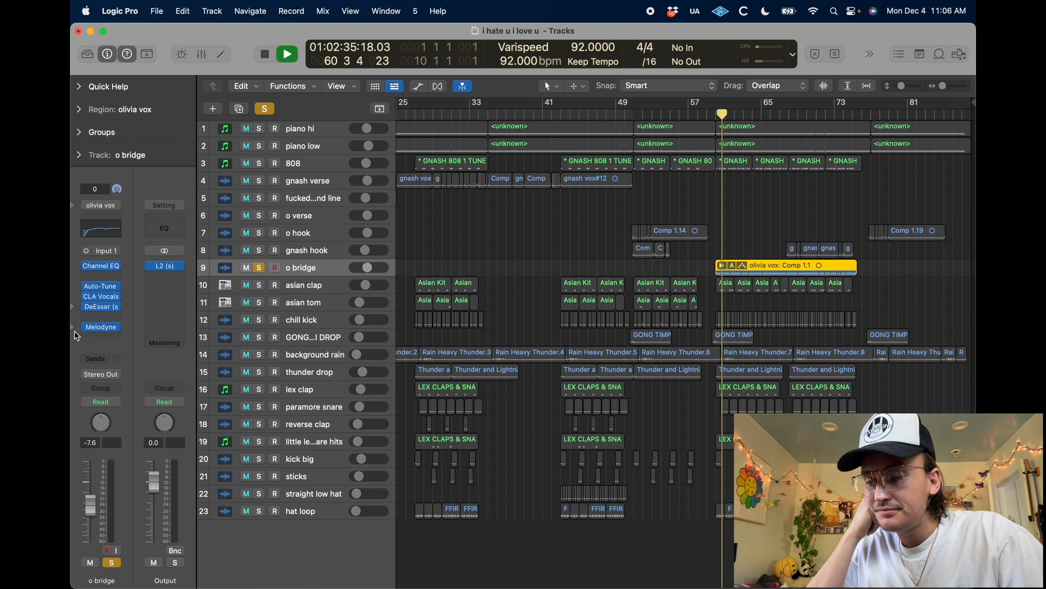
Play the soloed bridge vocal and examine its pitch notes in o bridge's Melodyne, dismissing the welcome window and enlarging the track
left_click(102, 332)
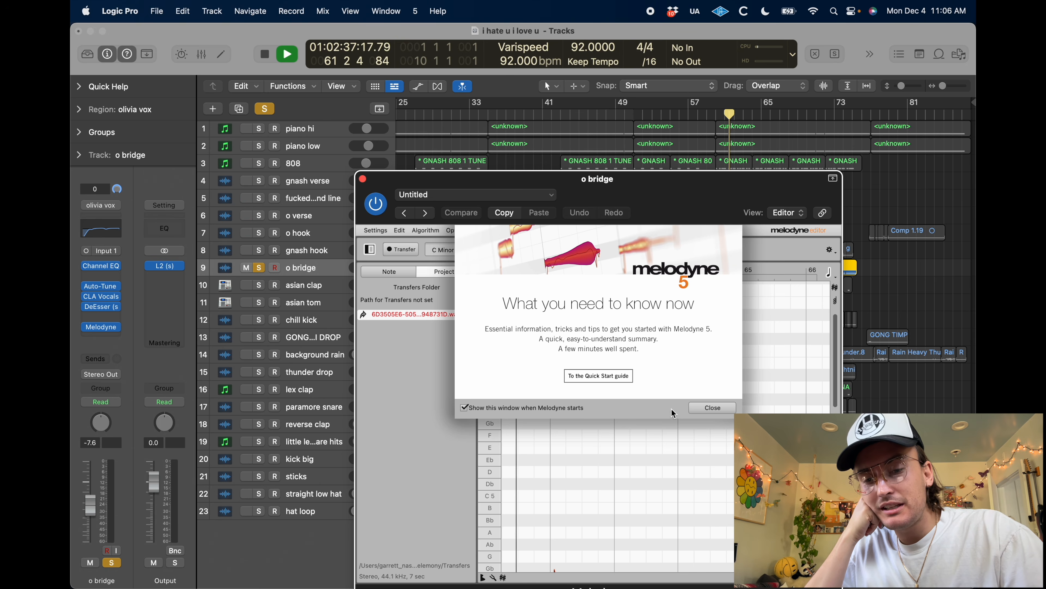
left_click(711, 305)
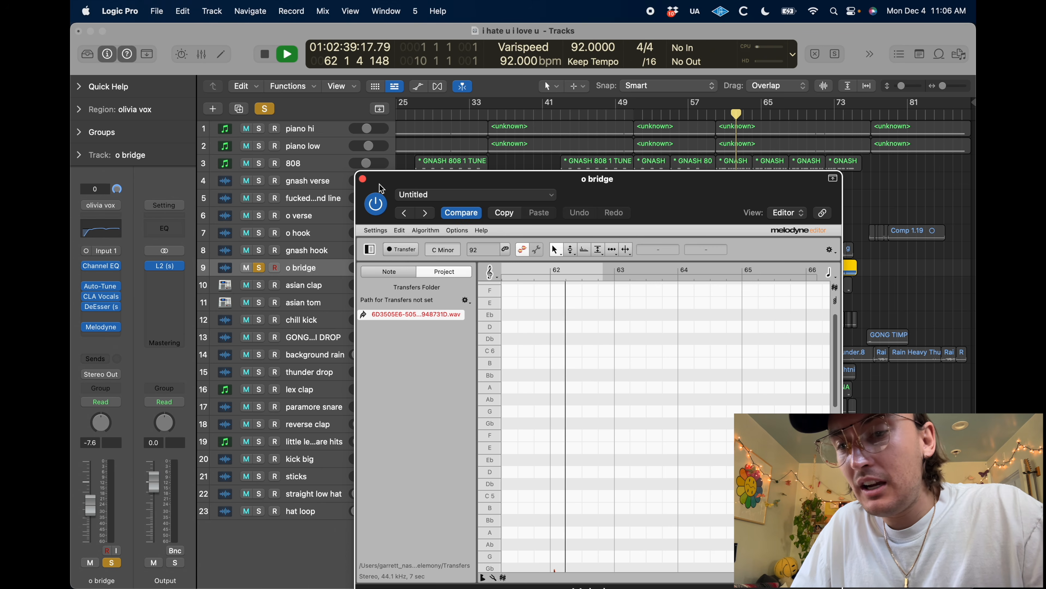
left_click(363, 179)
key("space")
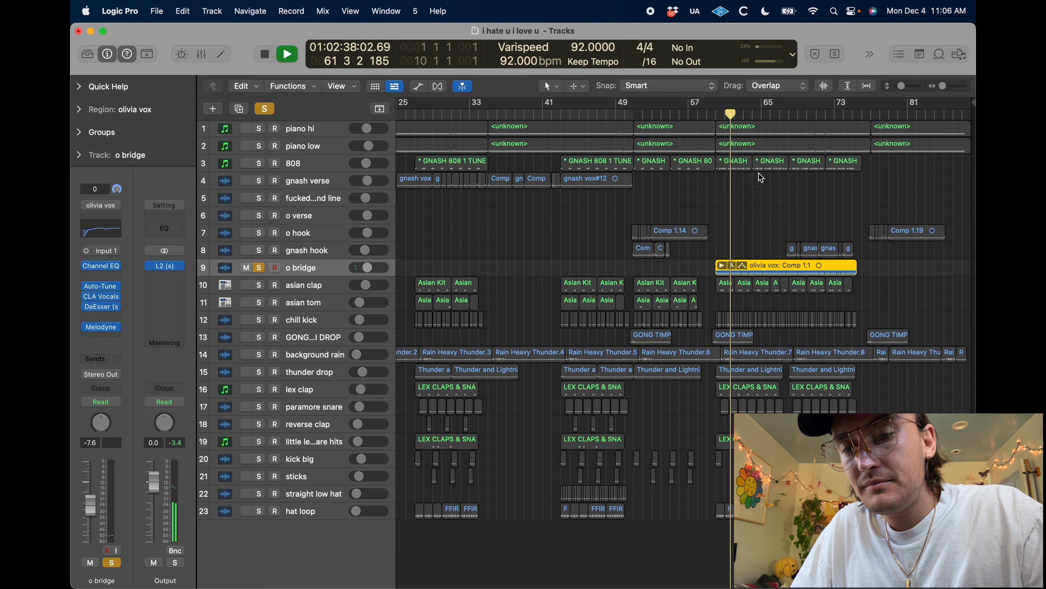
key("ctrl+z")
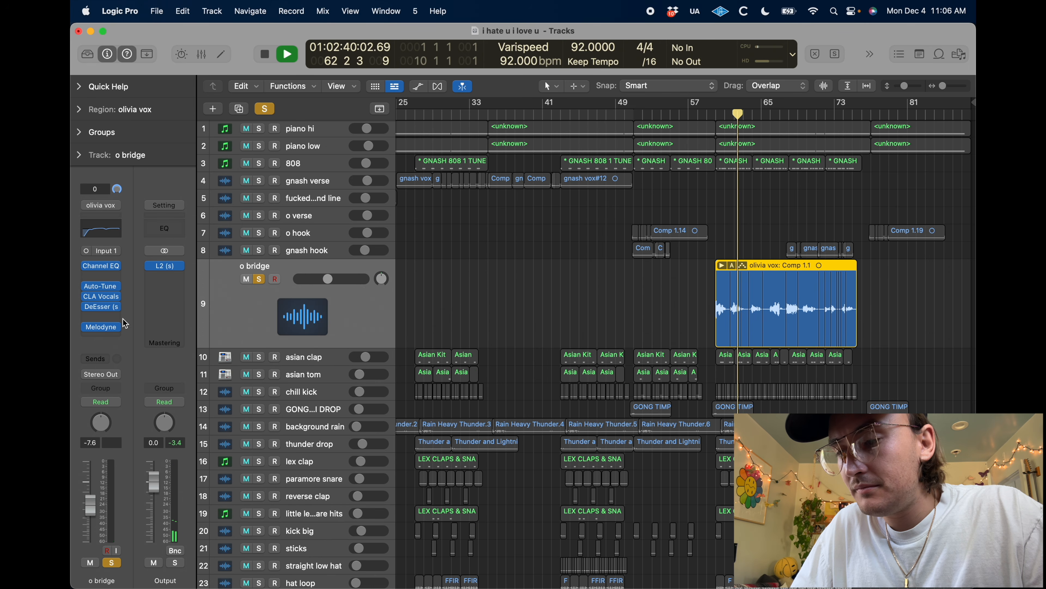
left_click(103, 330)
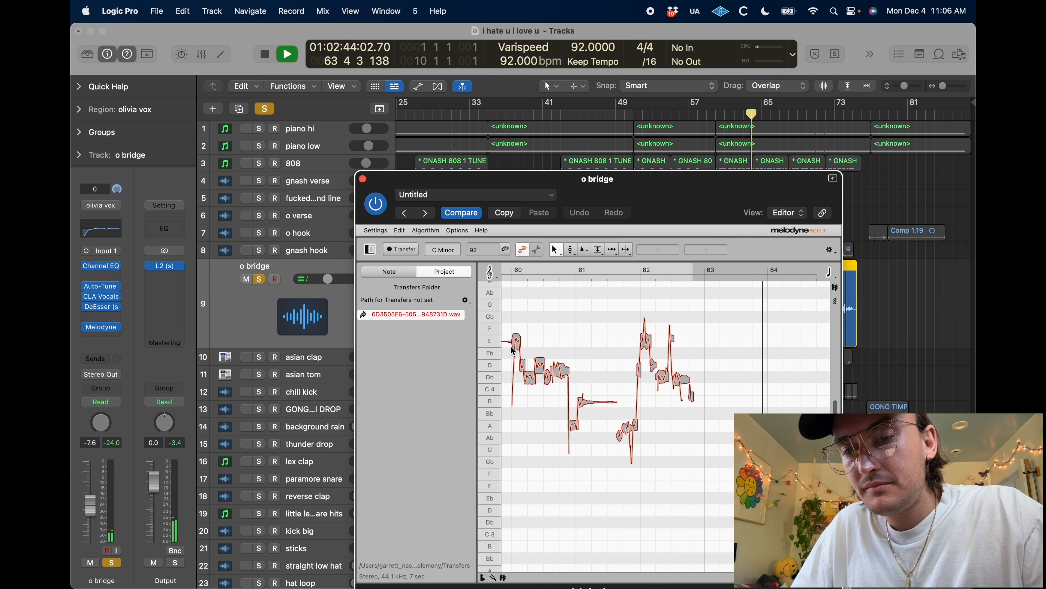
left_click(363, 179)
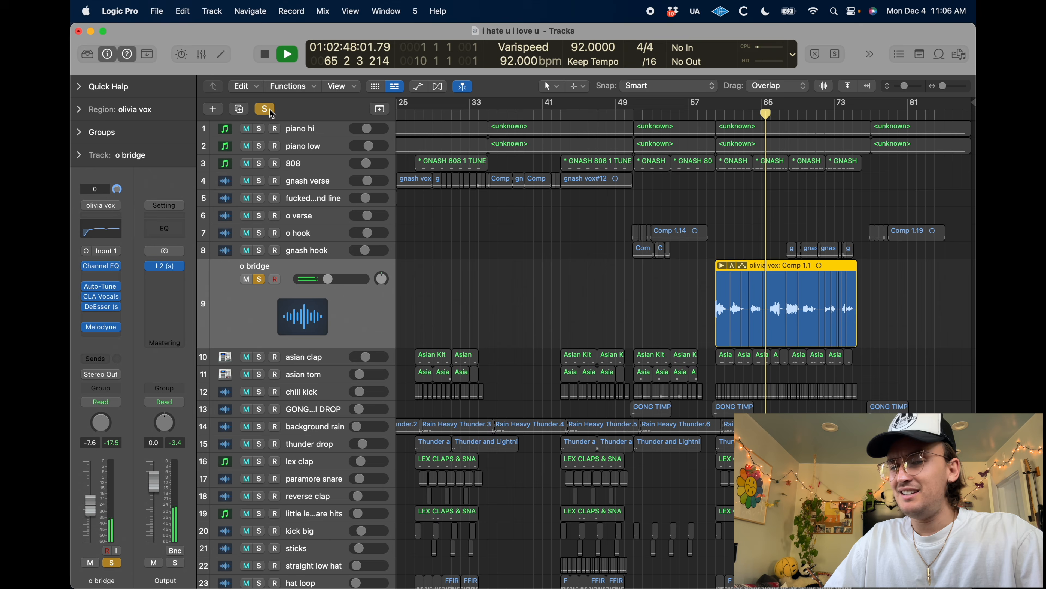
Unsolo o bridge, restore its track height, and set its Auto-Tune Pro Retune Speed to 15 while the full mix plays
key("s")
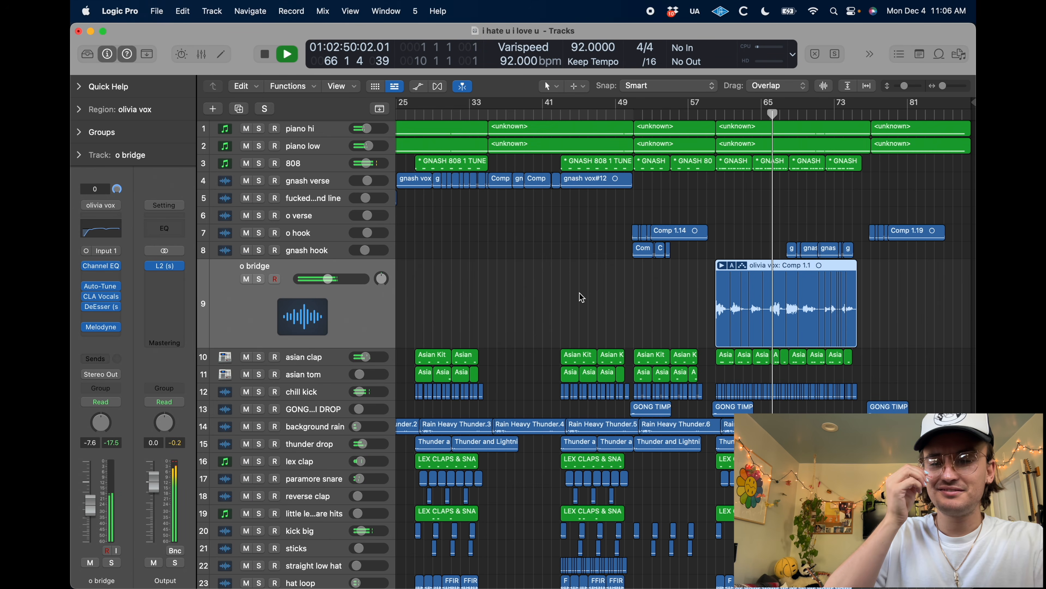
key("ctrl+z")
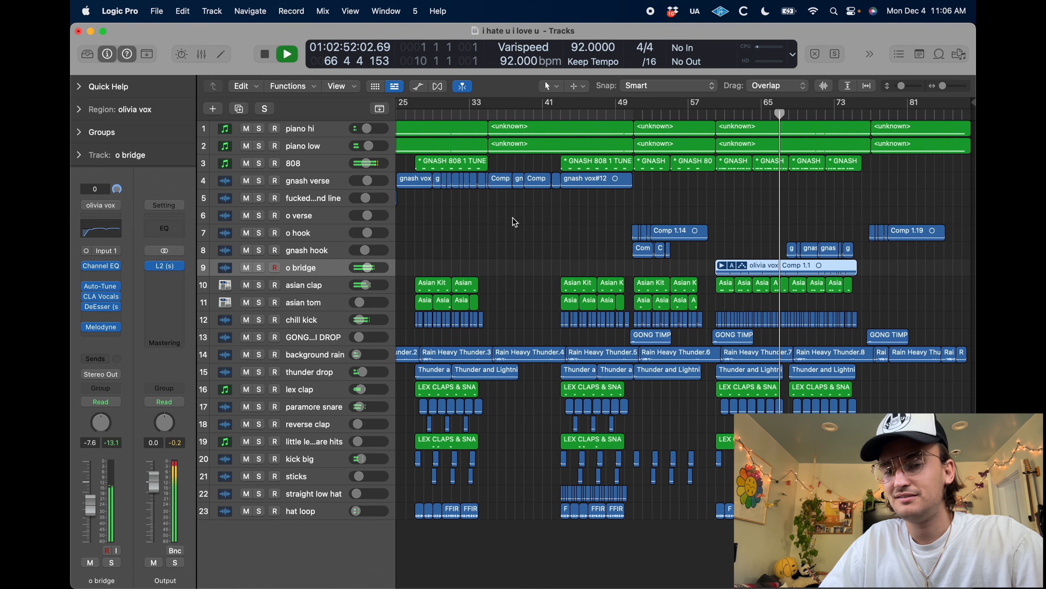
left_click(103, 289)
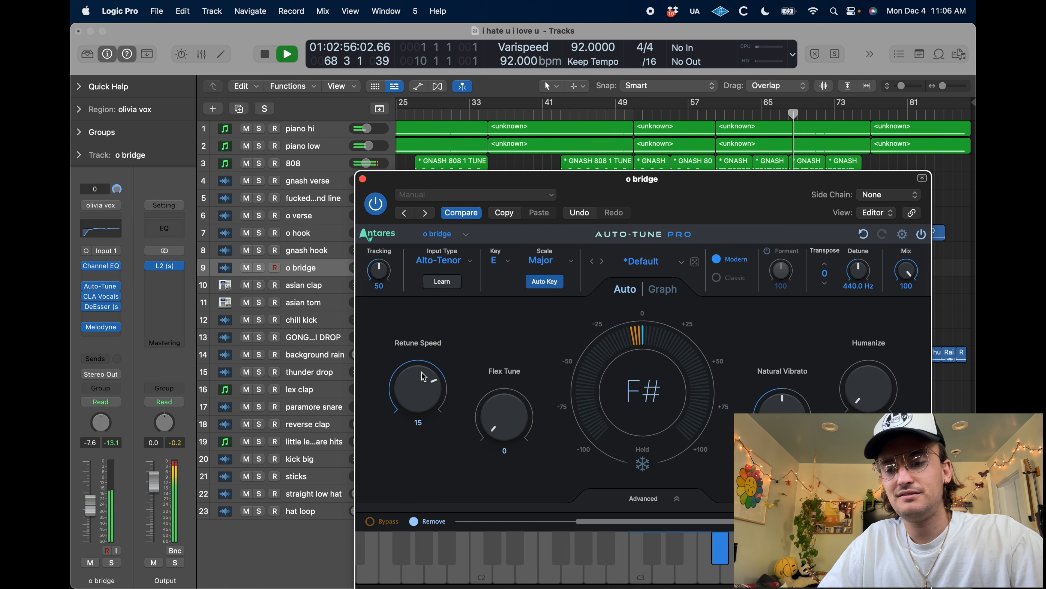
left_click(363, 179)
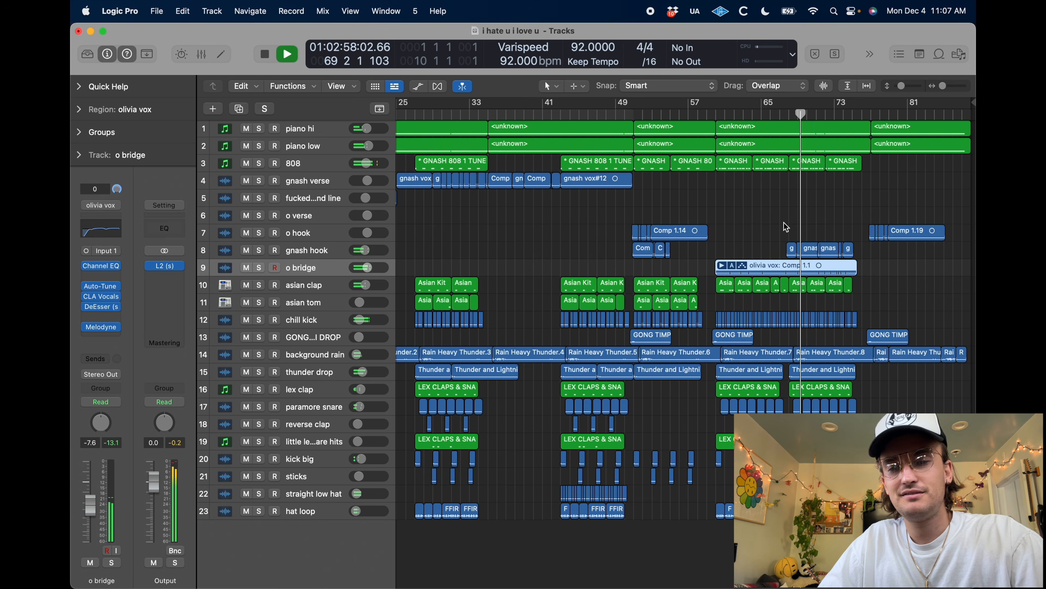
Deselect the bridge region and replay the full mix briefly from about bar 68, where the gnash hook overlaps the bridge
left_click(764, 208)
scroll(764, 208, "right", 1)
key("space")
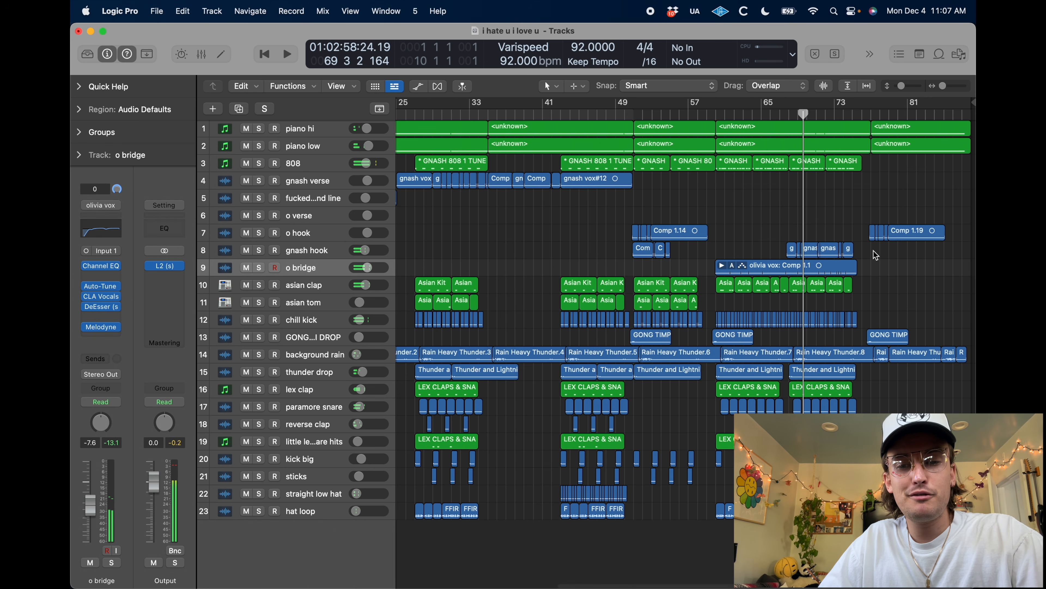
left_click(862, 113)
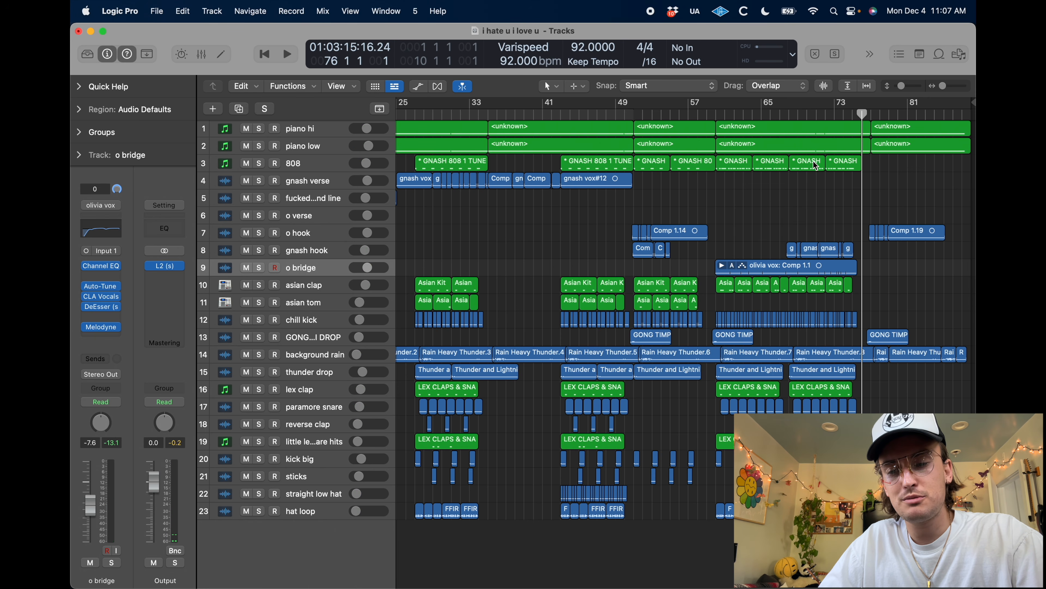
left_click(788, 113)
key("space")
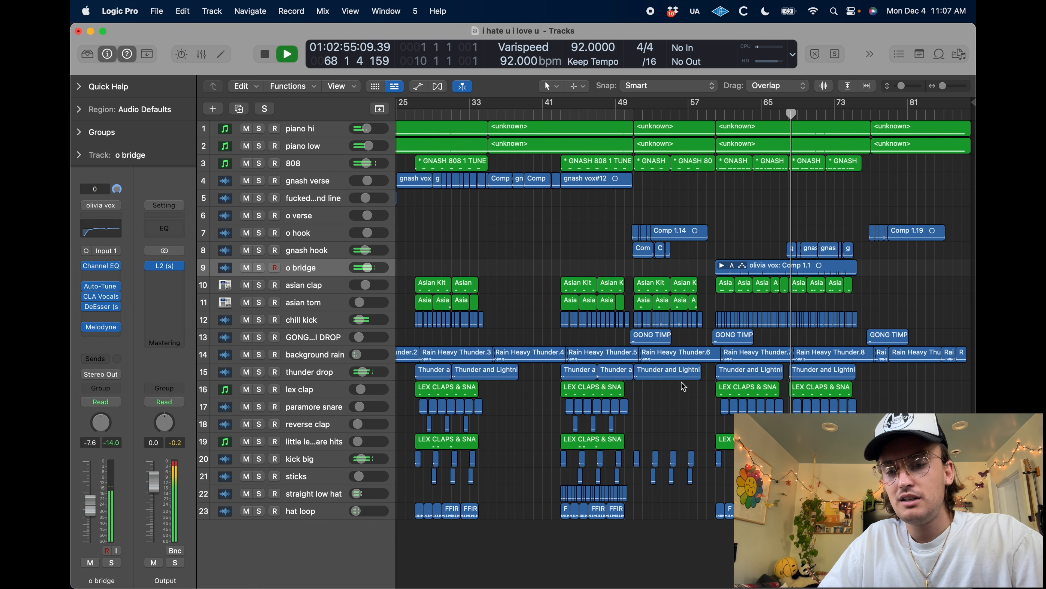
key("space")
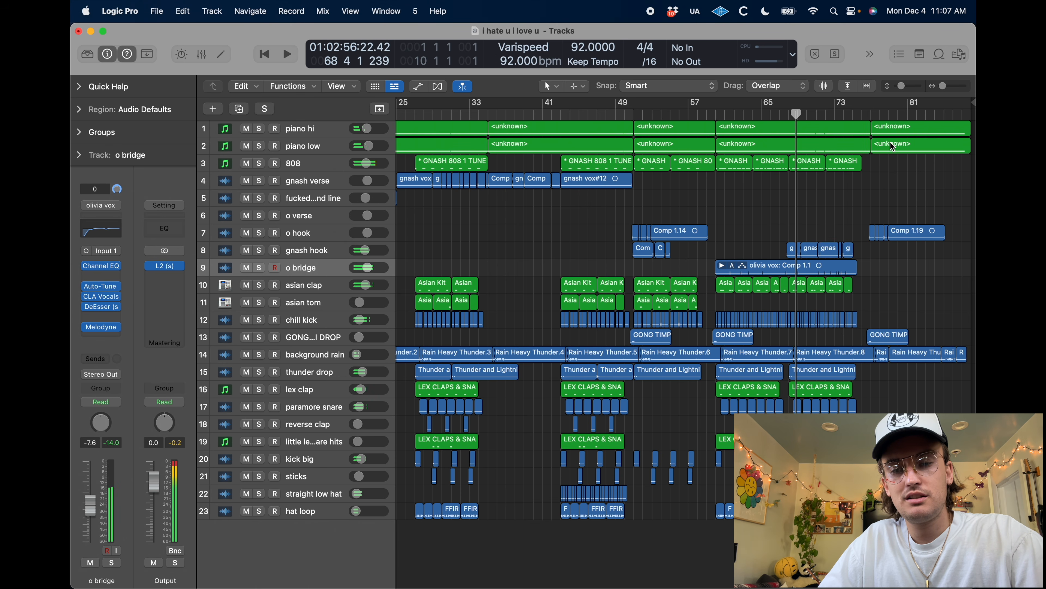
Play the final hook from about bar 79 and open the last piano low region in the Piano Roll
left_click(889, 113)
key("space")
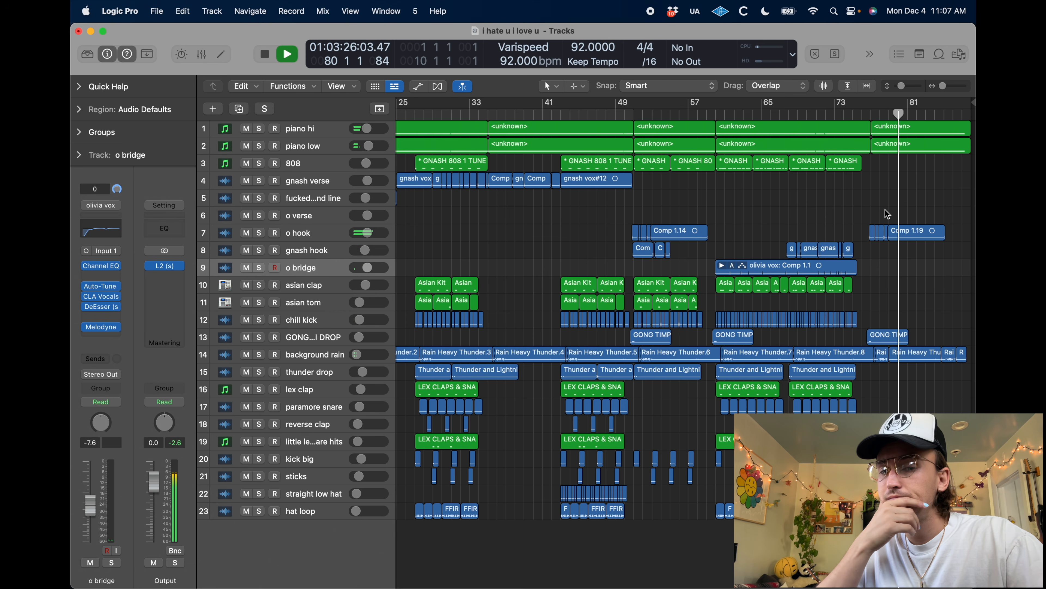
double_click(920, 149)
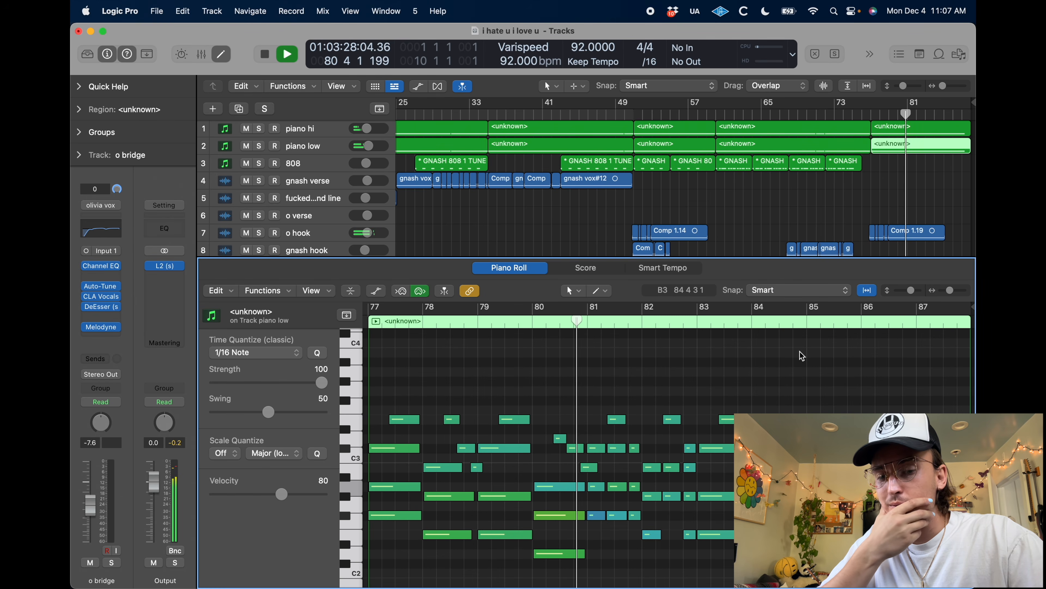
Examine the piano low chord notes from bars 79 to 85 up close as the final hook plays
key("super+Right")
key("super+Right")
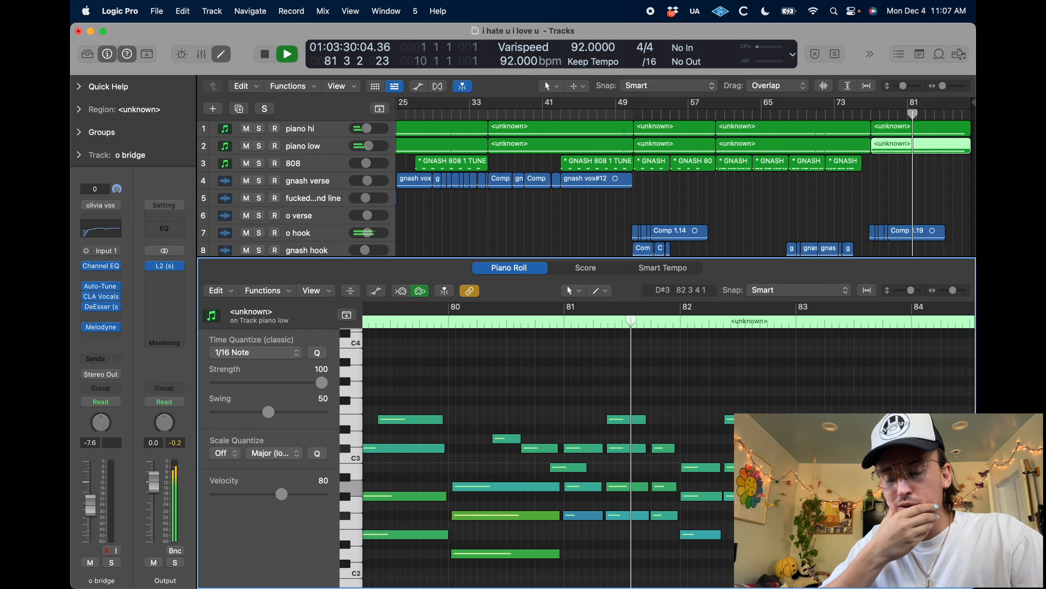
key("super+Right")
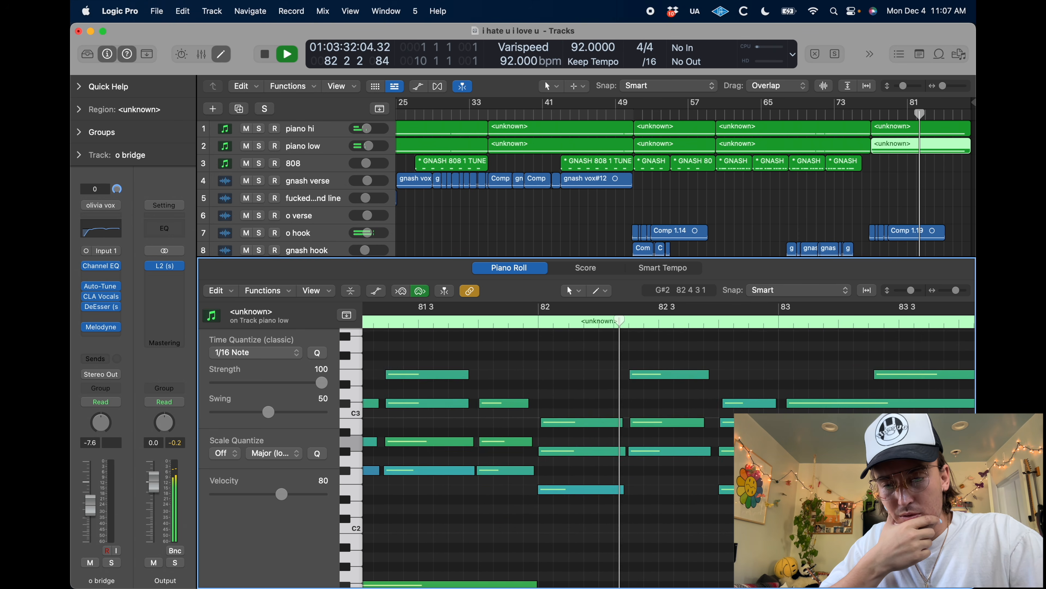
key("super+Right")
key("super+Right")
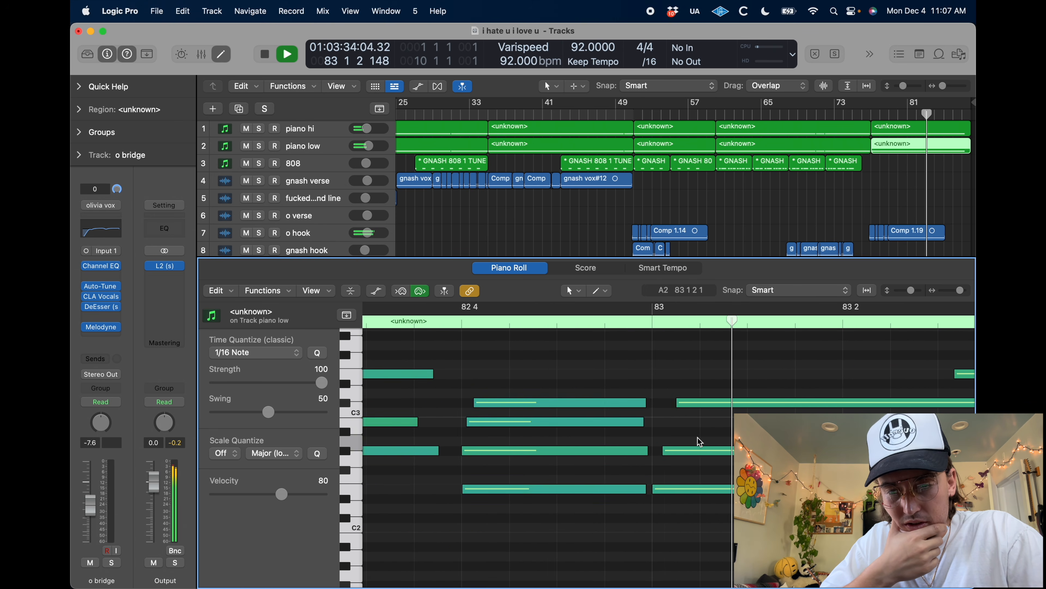
scroll(697, 437, "right", 10)
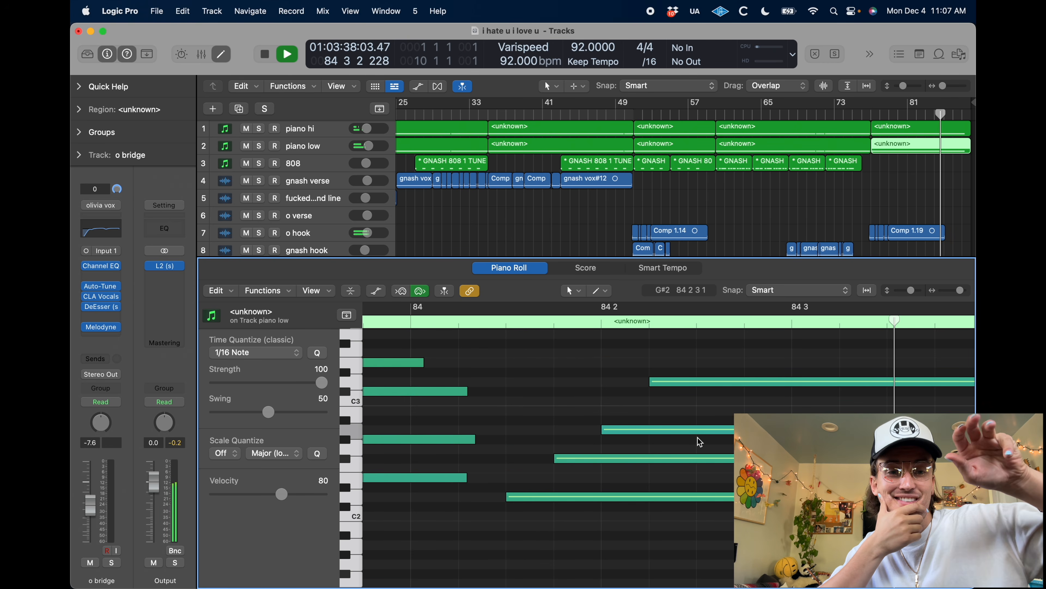
key("super+Left")
key("super+Left")
key("super+Left")
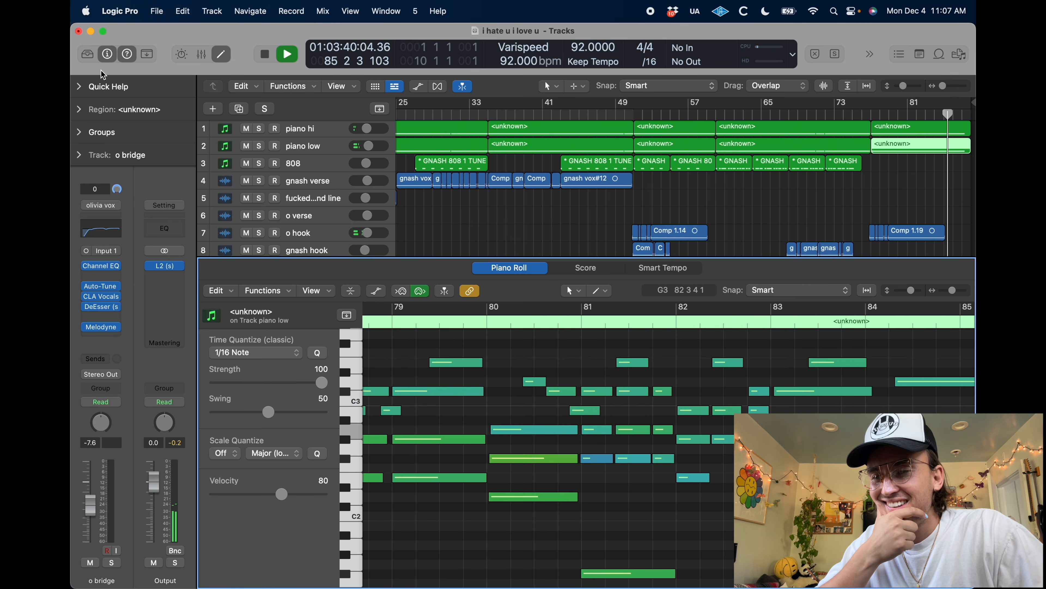
Close the Piano Roll and examine the arrangement's ending up to bar 87 while the song plays out
key("p")
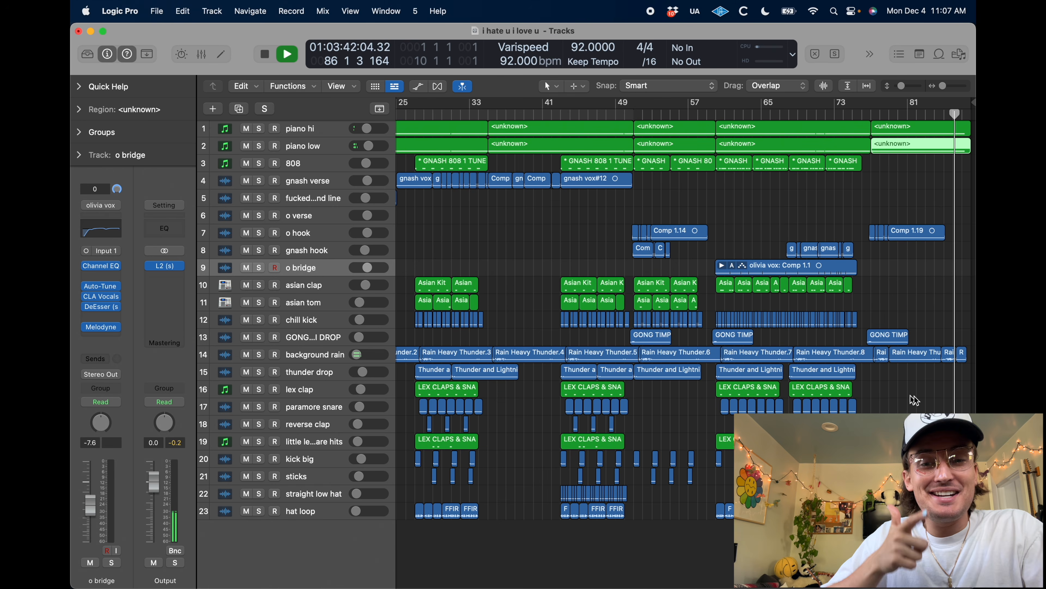
scroll(931, 340, "up", 5)
scroll(931, 337, "right", 5)
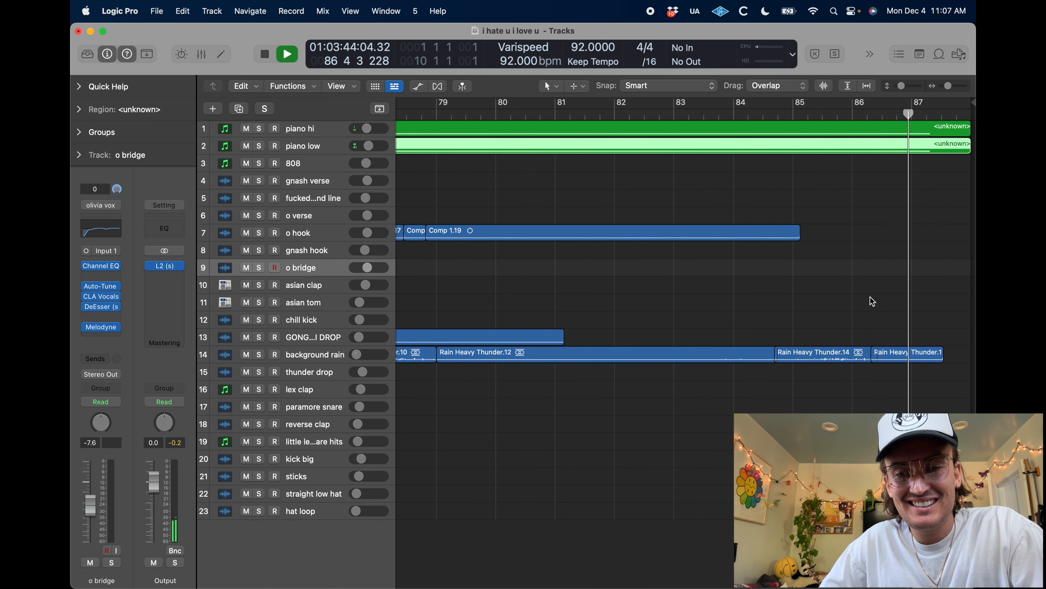
Enlarge the background rain track and play the song's ending from about bar 84 with the rain regions deselected
key("z")
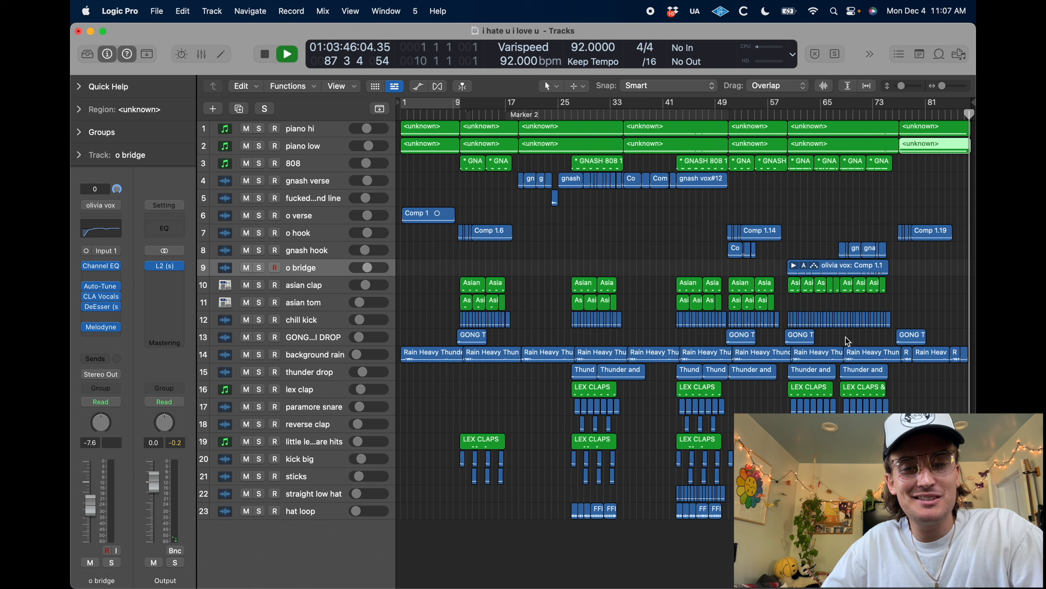
scroll(845, 336, "up", 5)
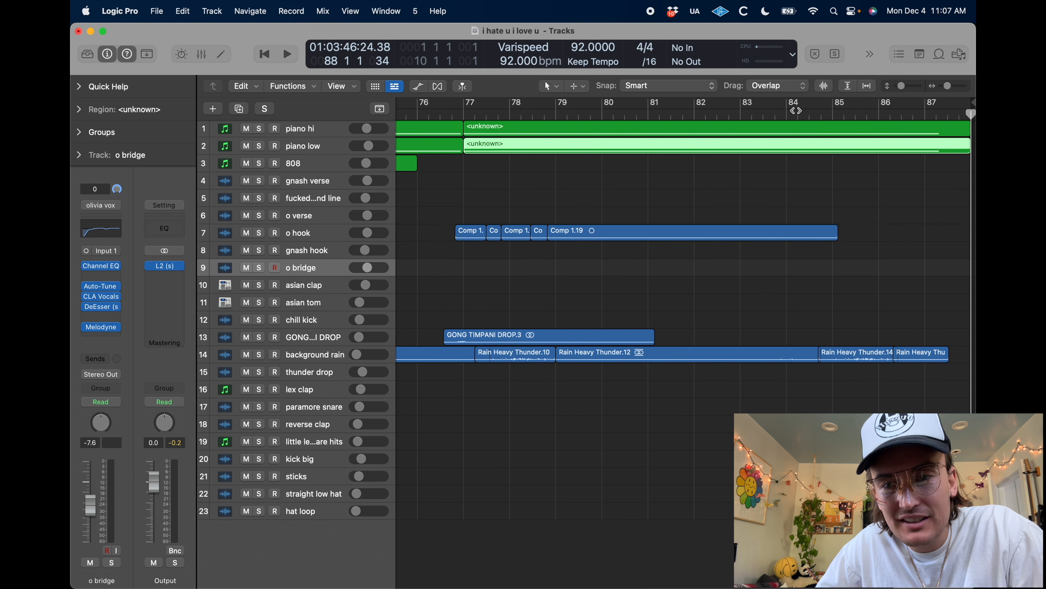
left_click(787, 110)
left_click(339, 352)
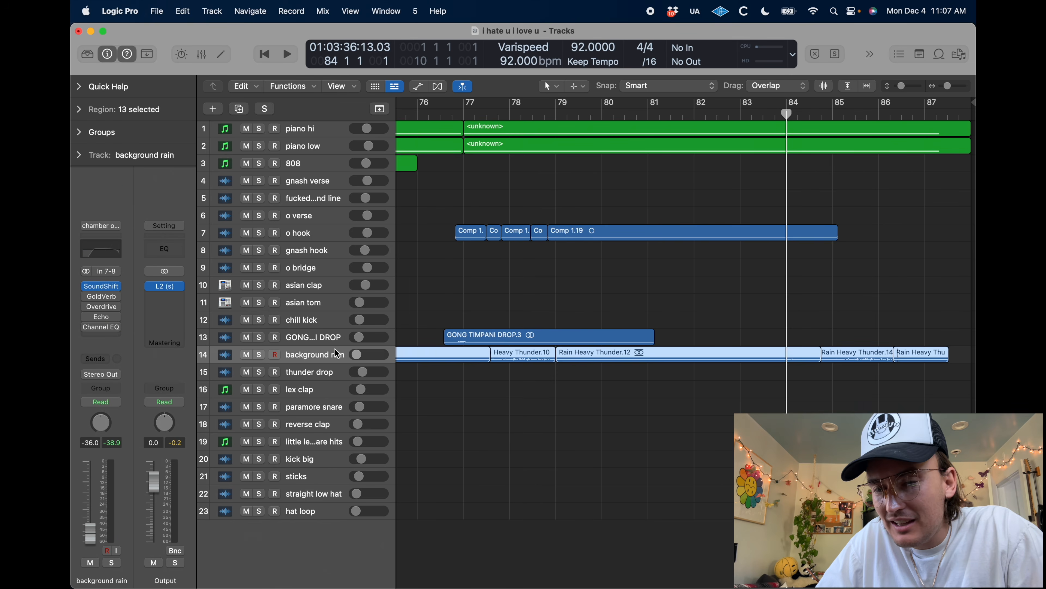
key("ctrl+z")
key("space")
left_click(899, 291)
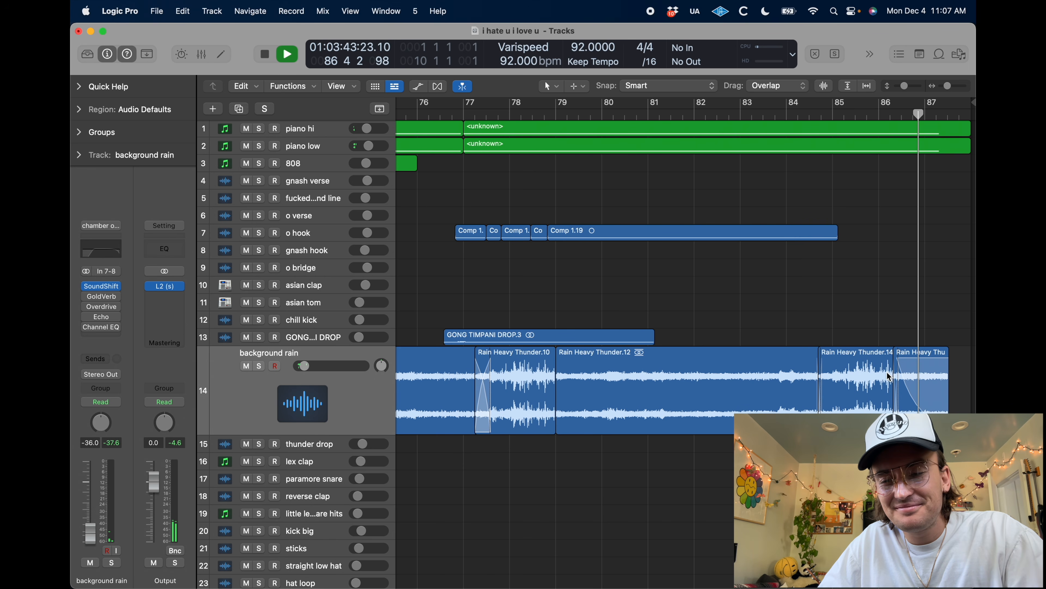
Stop playback with the whole arrangement in view and examine the L2 limiter settings on the output channel before closing the plug-in
key("z")
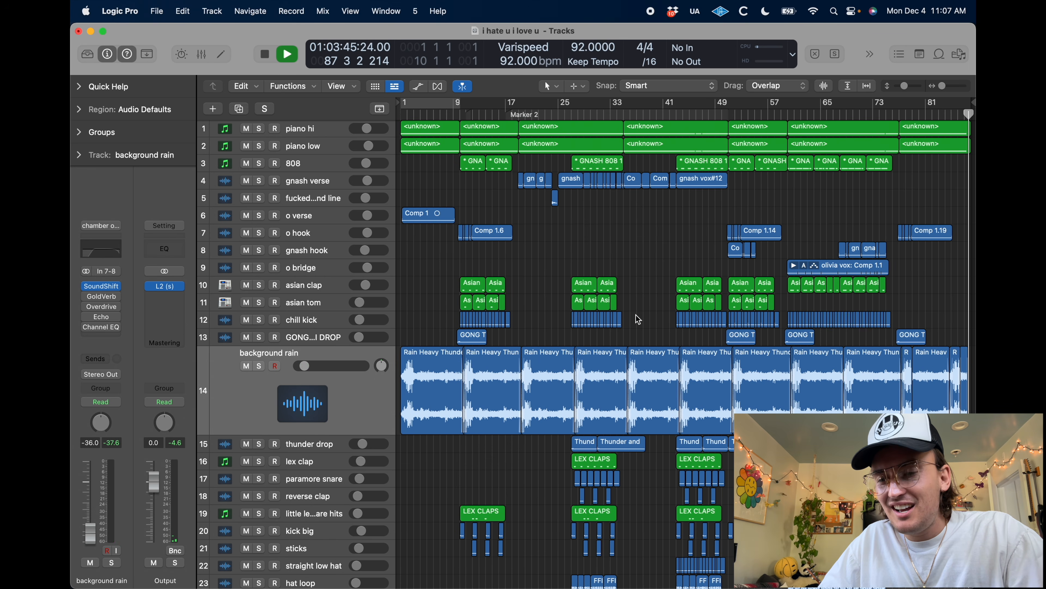
key("ctrl+z")
key("space")
key("ctrl+z")
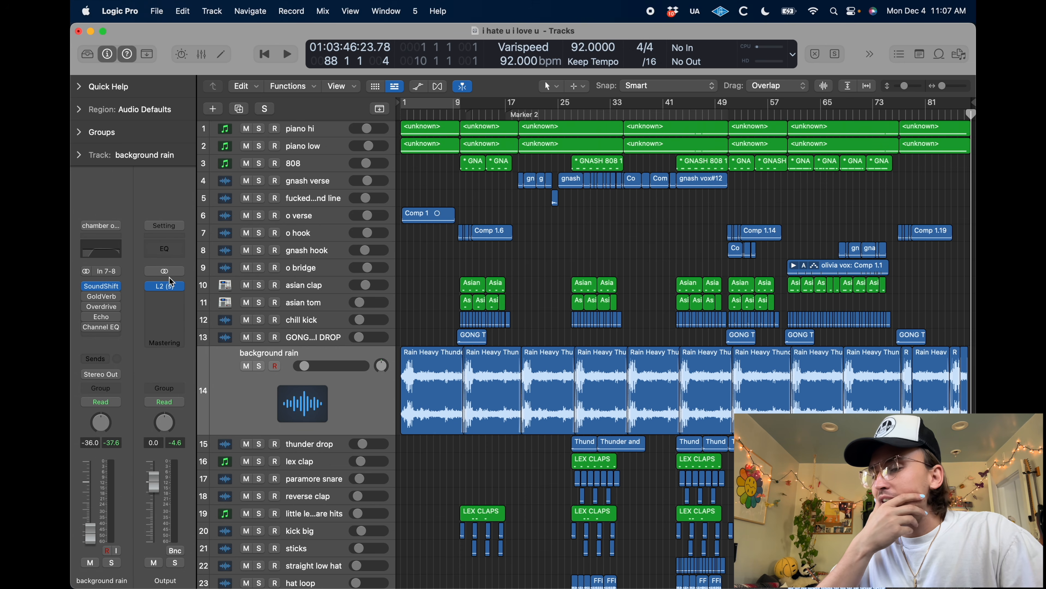
left_click(166, 286)
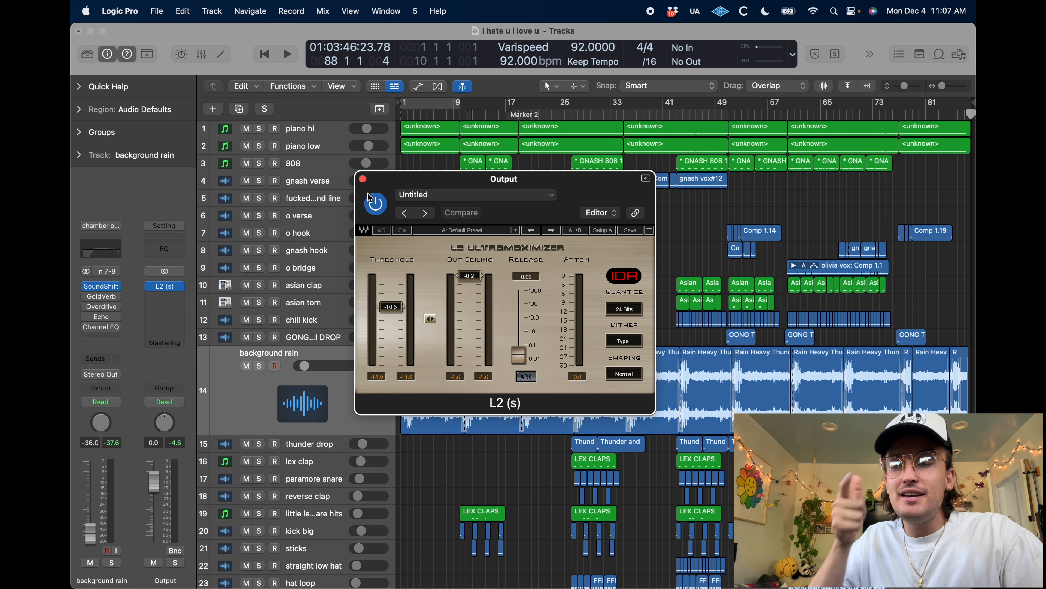
left_click(363, 179)
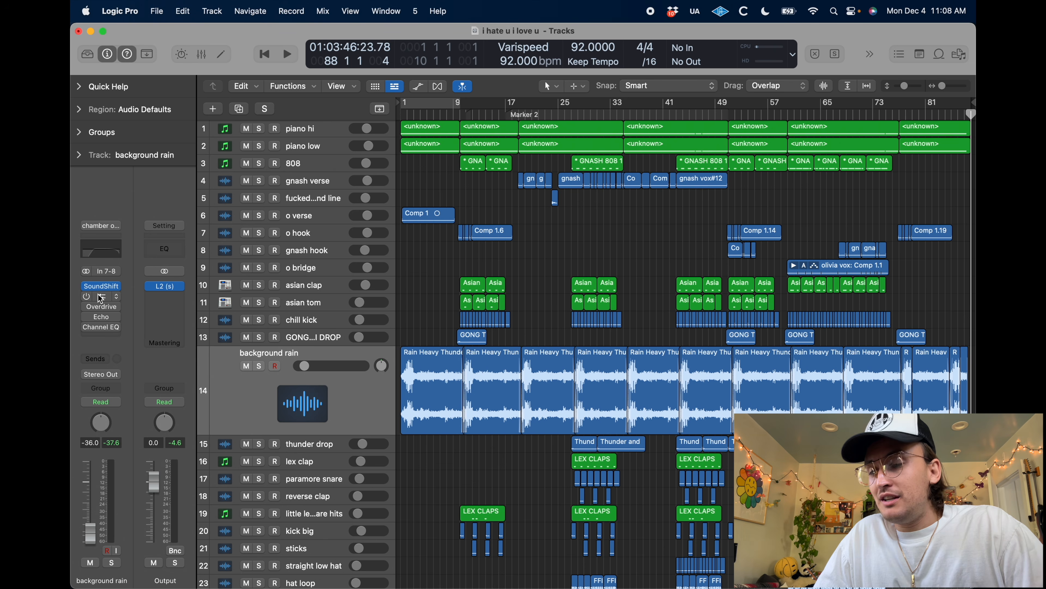
Select the background rain track, open its SoundShifter Pitch plug-in and play the song from the beginning
left_click(312, 412)
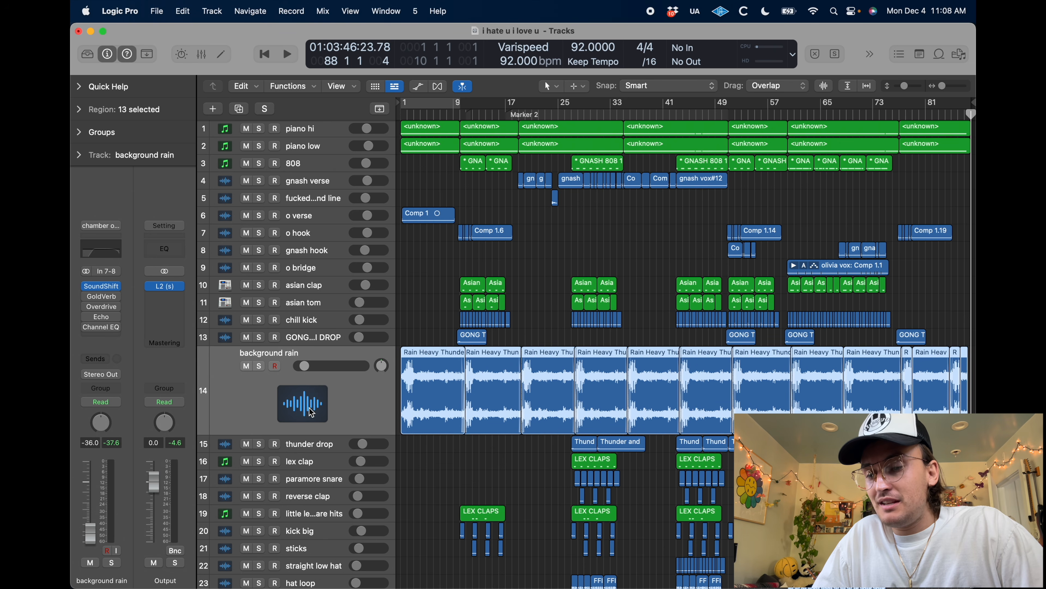
left_click(104, 287)
key("Return")
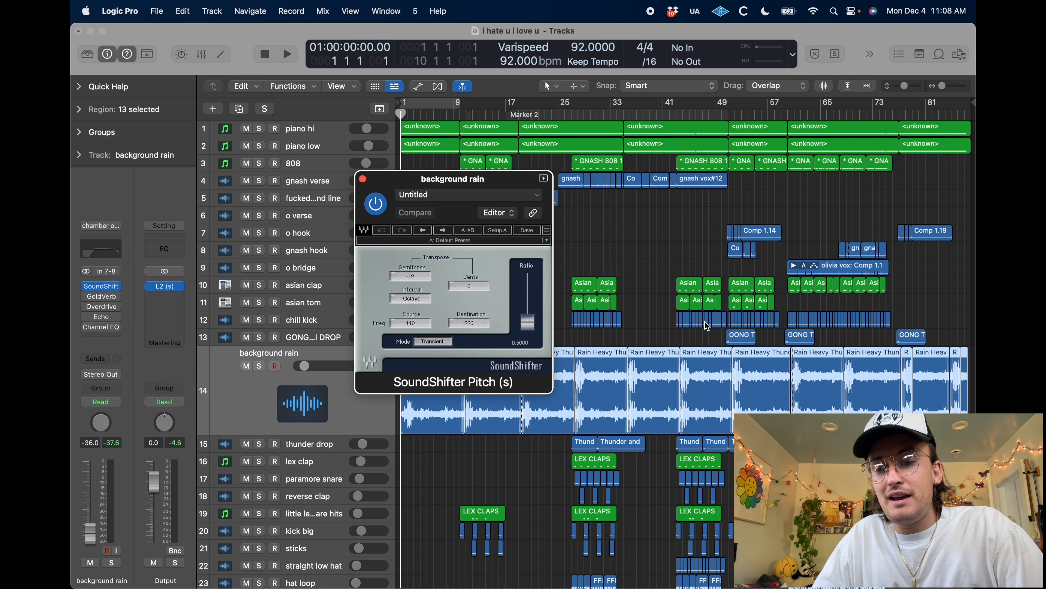
key("space")
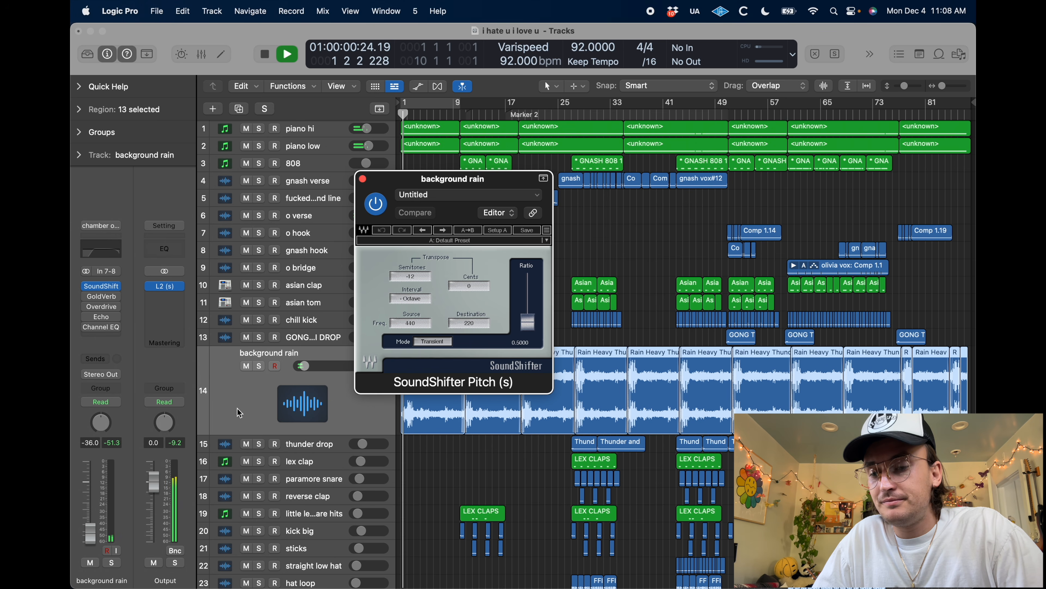
Solo the background rain and compare its sound with SoundShifter Pitch bypassed and enabled
left_click(258, 366)
left_click(376, 203)
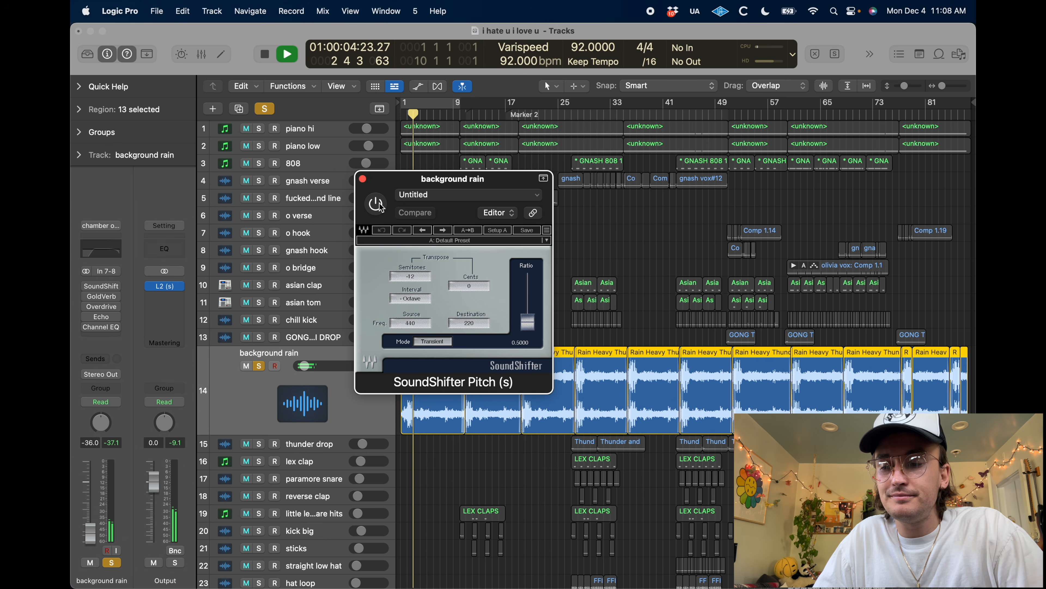
left_click(381, 207)
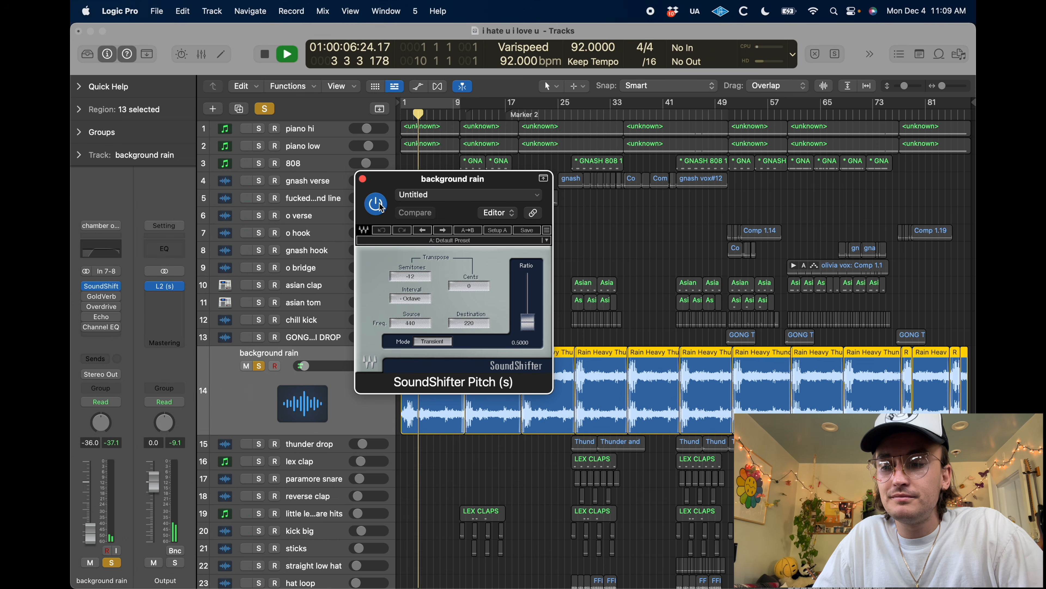
Close SoundShifter Pitch, stop playback and return the background rain track to normal height with its solo off
left_click(363, 179)
key("ctrl+z")
key("space")
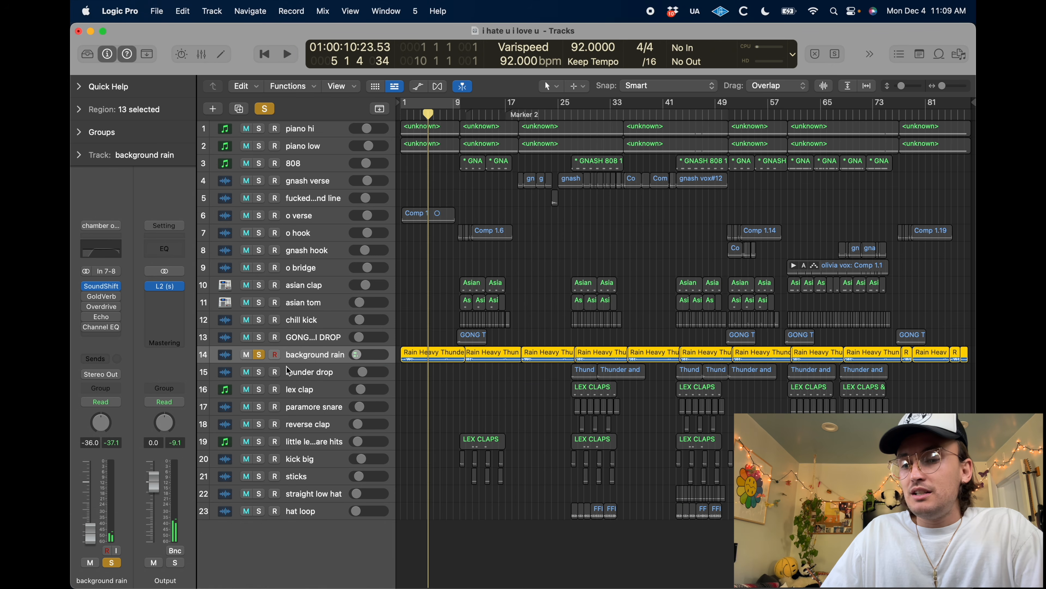
left_click(259, 354)
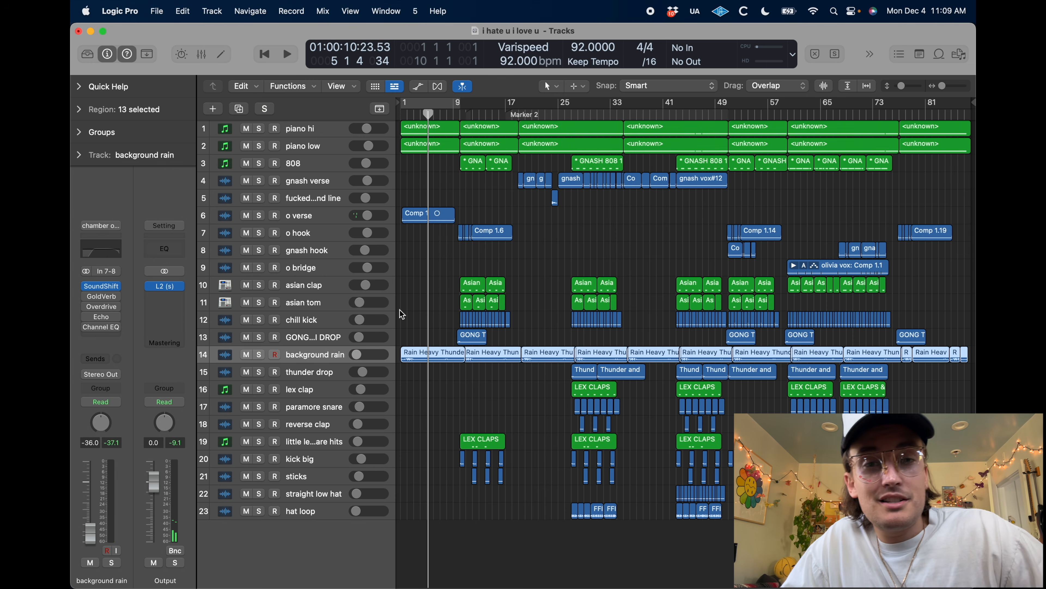